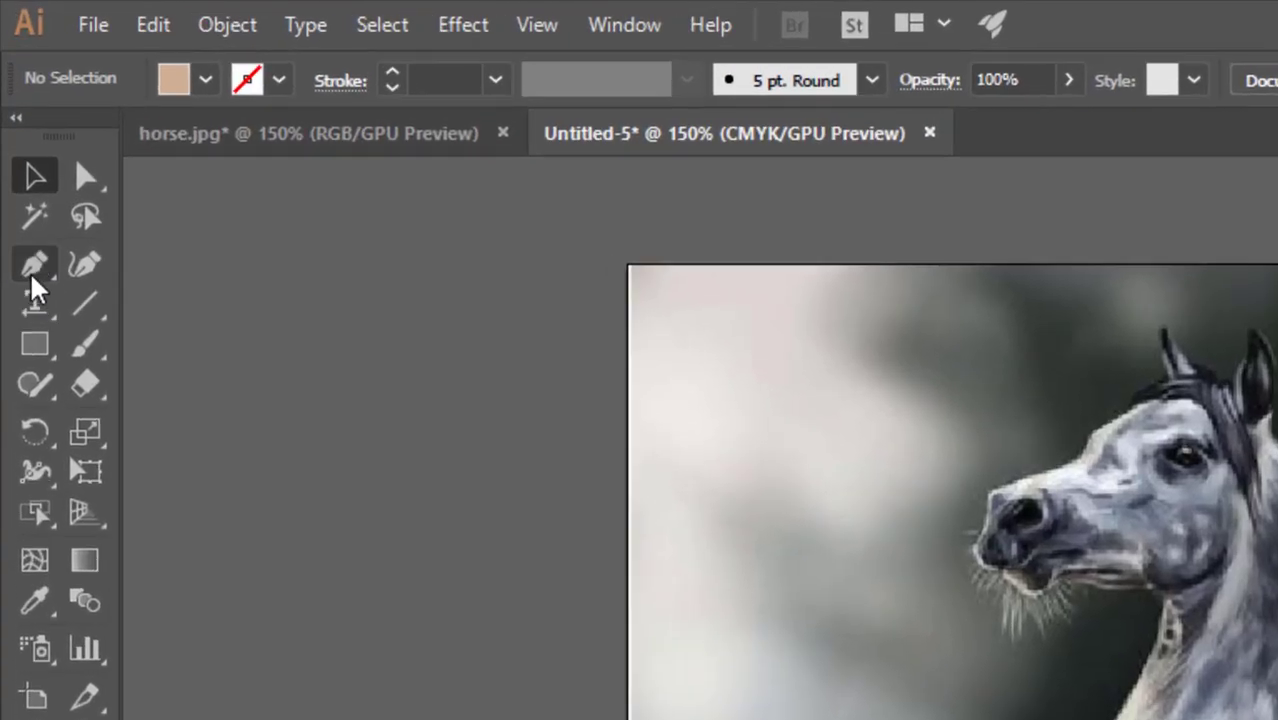
- Select the Pen tool to trace the rearing horse photo with straight-edged paths
left_click(34, 268)
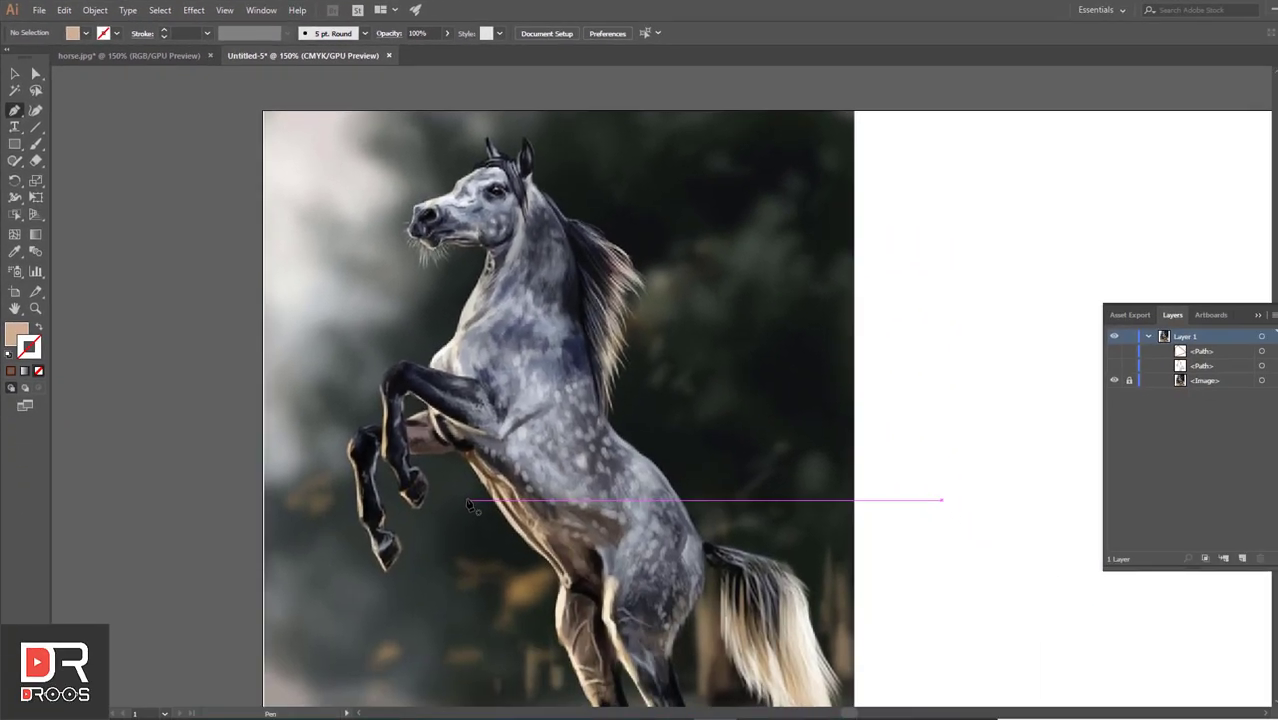
scroll(470, 505, "up", 1)
scroll(468, 495, "down", 2)
scroll(465, 487, "down", 1)
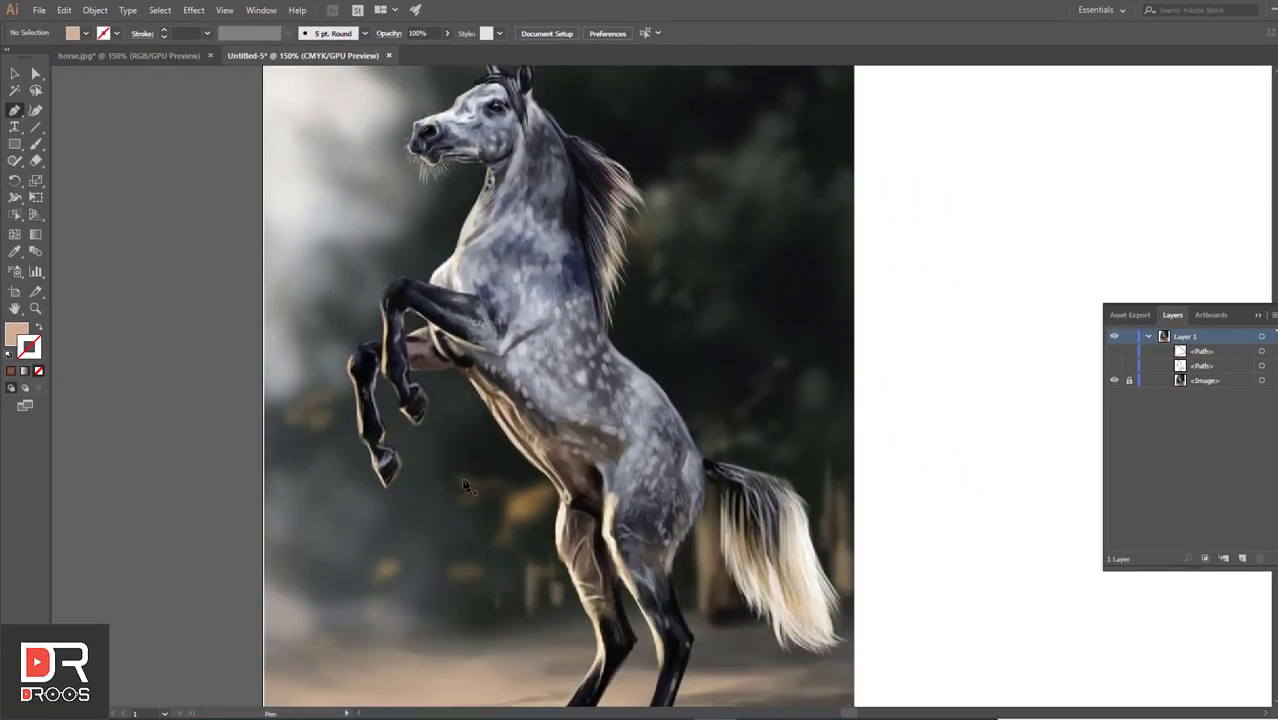
- Start the outline with no fill and a tan stroke, tracing around the raised forelegs
mouse_move(452, 376)
left_mouse_down()
mouse_move(408, 378)
mouse_move(410, 391)
mouse_move(12, 340)
left_mouse_up()
left_click(38, 329)
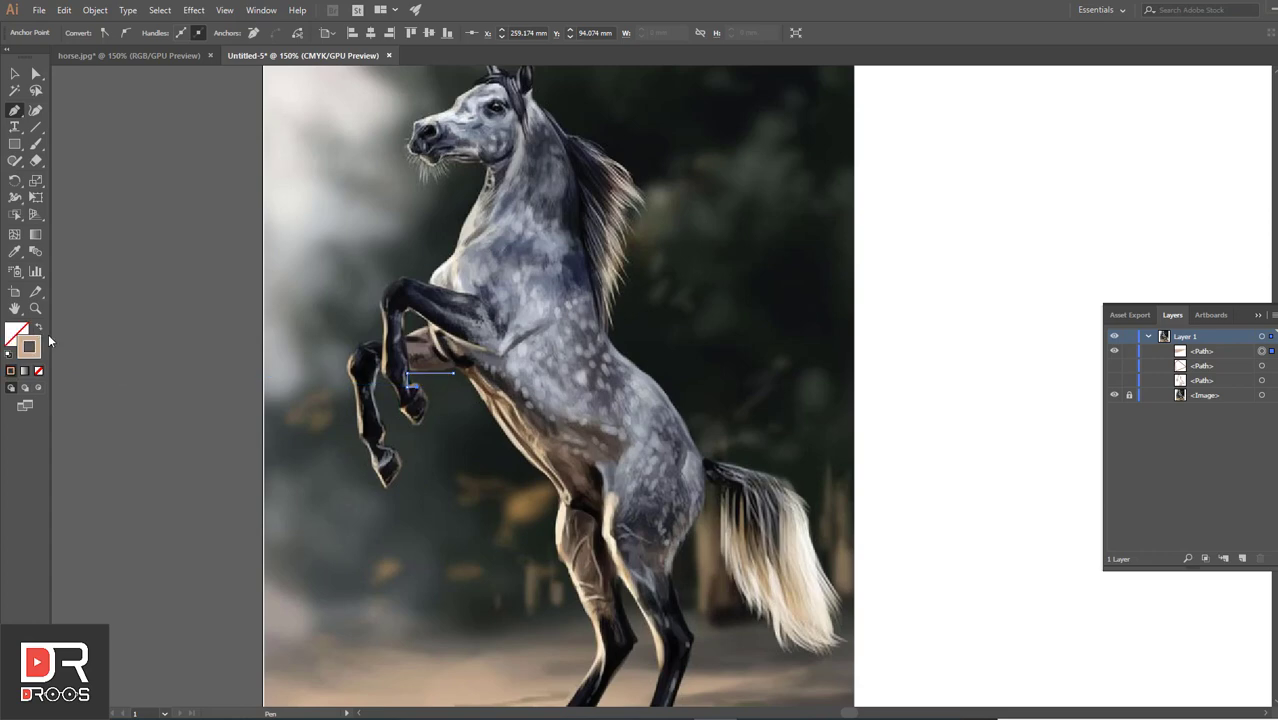
left_click(400, 409)
scroll(401, 403, "up", 5)
left_click(386, 383)
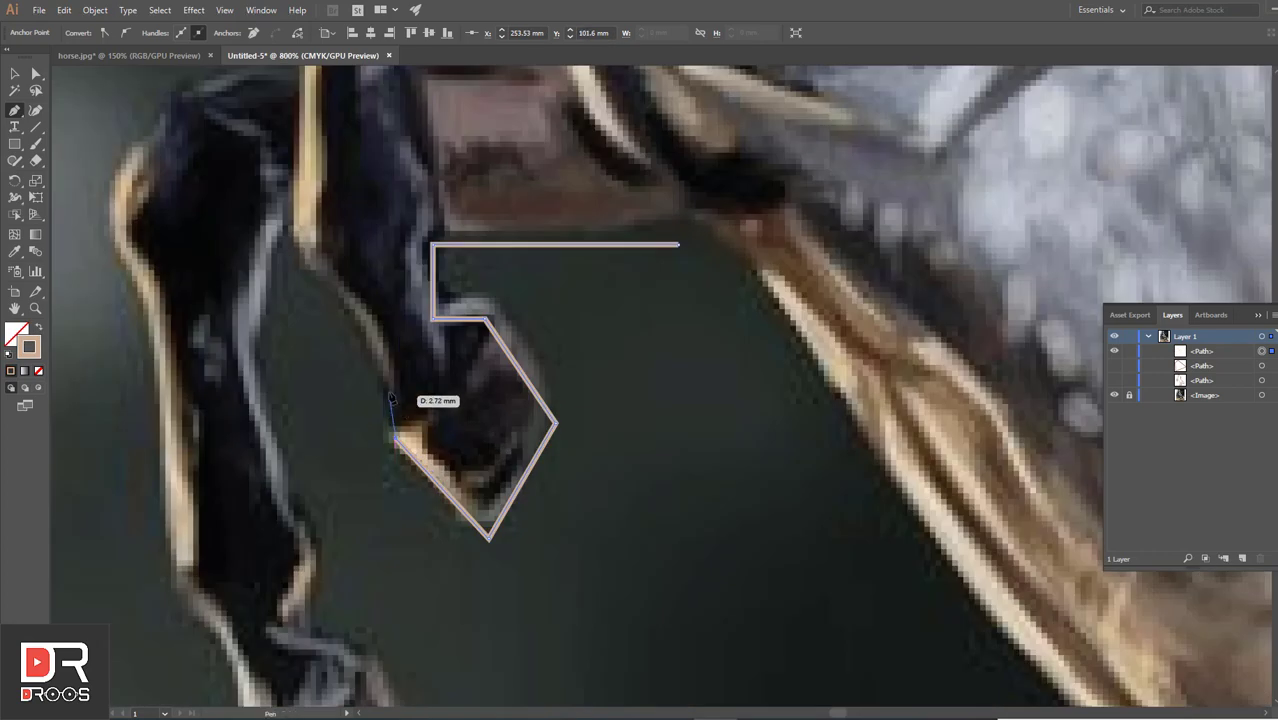
scroll(311, 278, "up", 3)
left_click(287, 348)
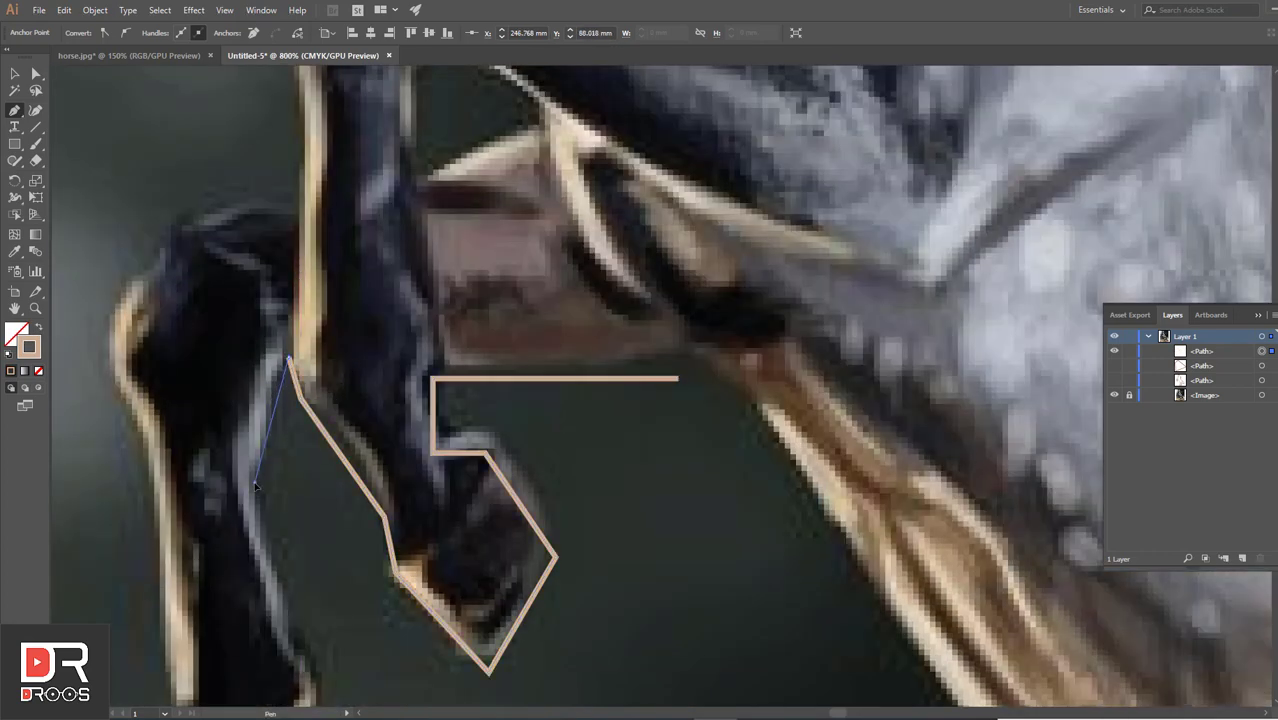
scroll(295, 425, "down", 4)
left_click(254, 315)
left_click(320, 545)
scroll(380, 525, "down", 2)
scroll(340, 660, "down", 2)
left_click(314, 662)
left_click(235, 600)
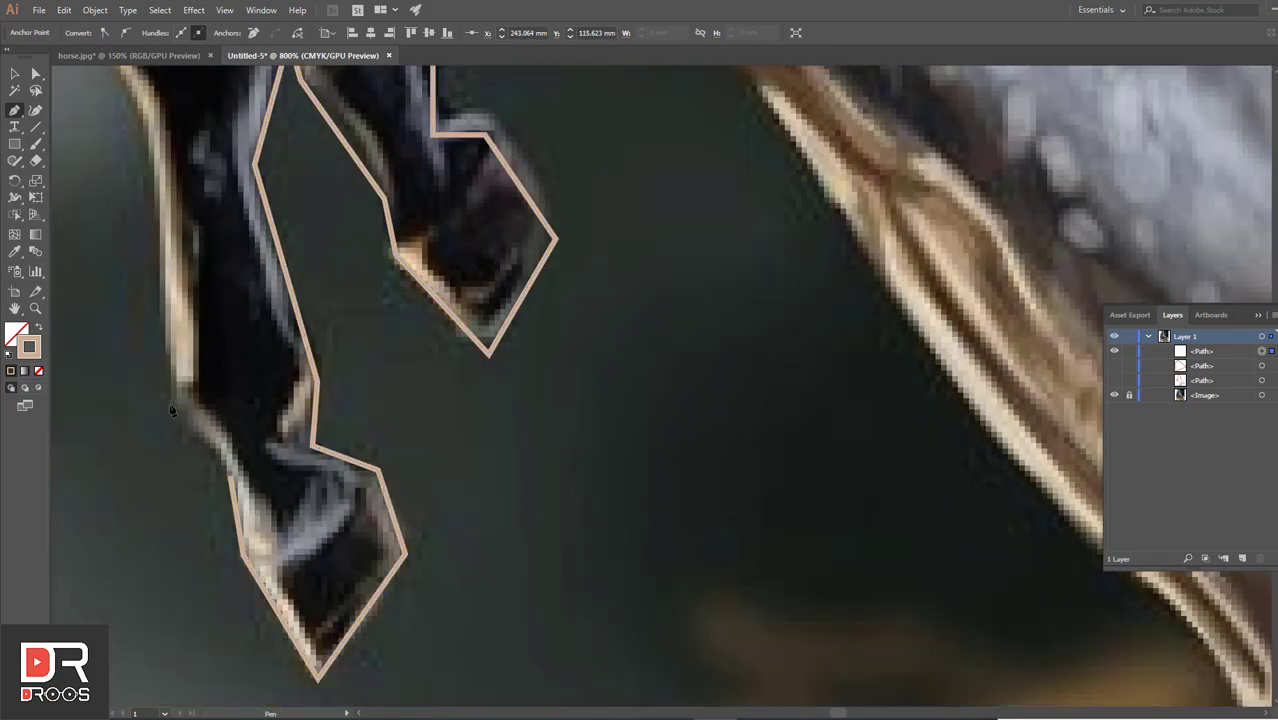
scroll(150, 400, "up", 5)
left_click(110, 246)
scroll(330, 130, "down", 2)
scroll(420, 180, "down", 2)
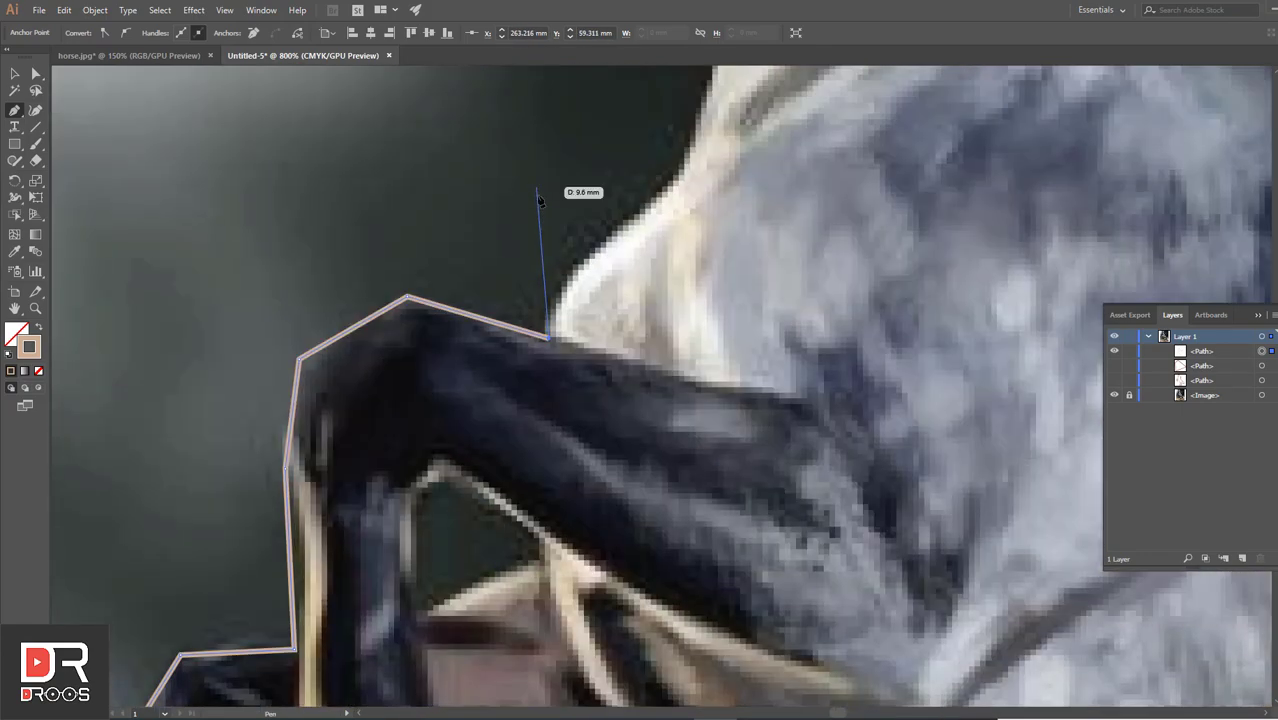
scroll(600, 200, "down", 1)
scroll(700, 200, "up", 3)
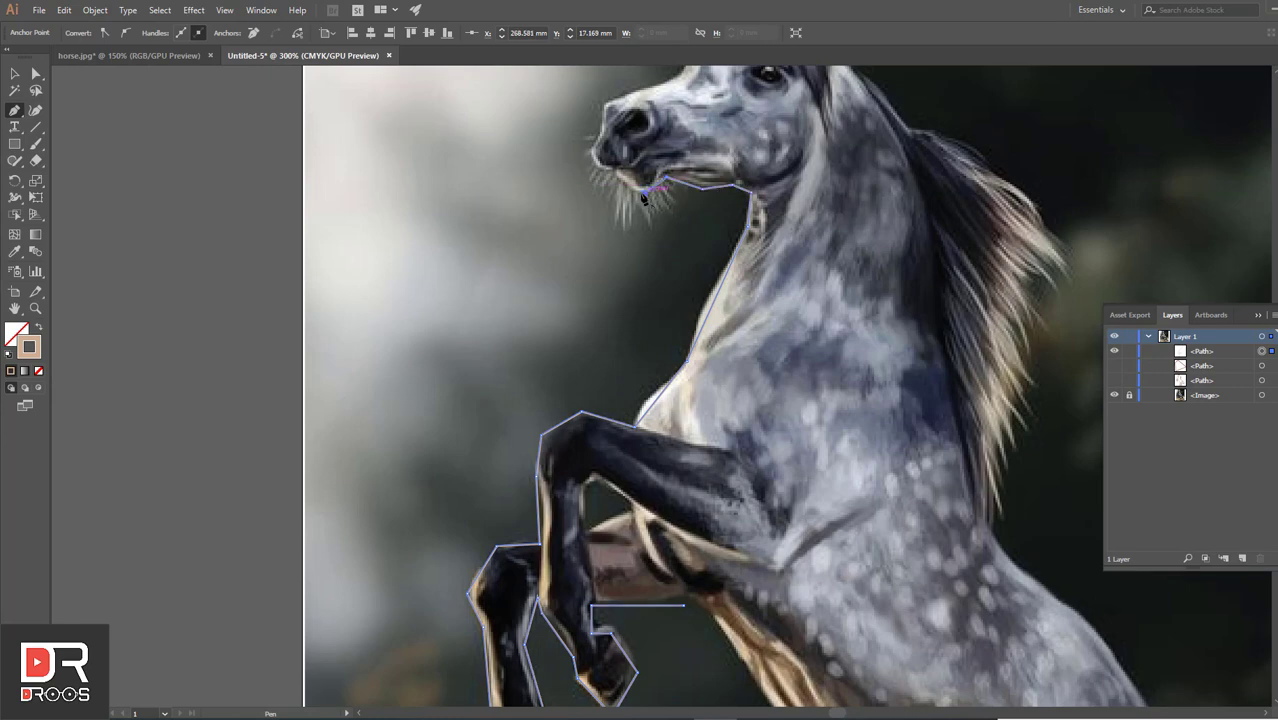
- Trace the head outline across the muzzle, forehead and both ear tips
left_click(602, 101)
scroll(602, 101, "up", 5)
left_click(716, 228)
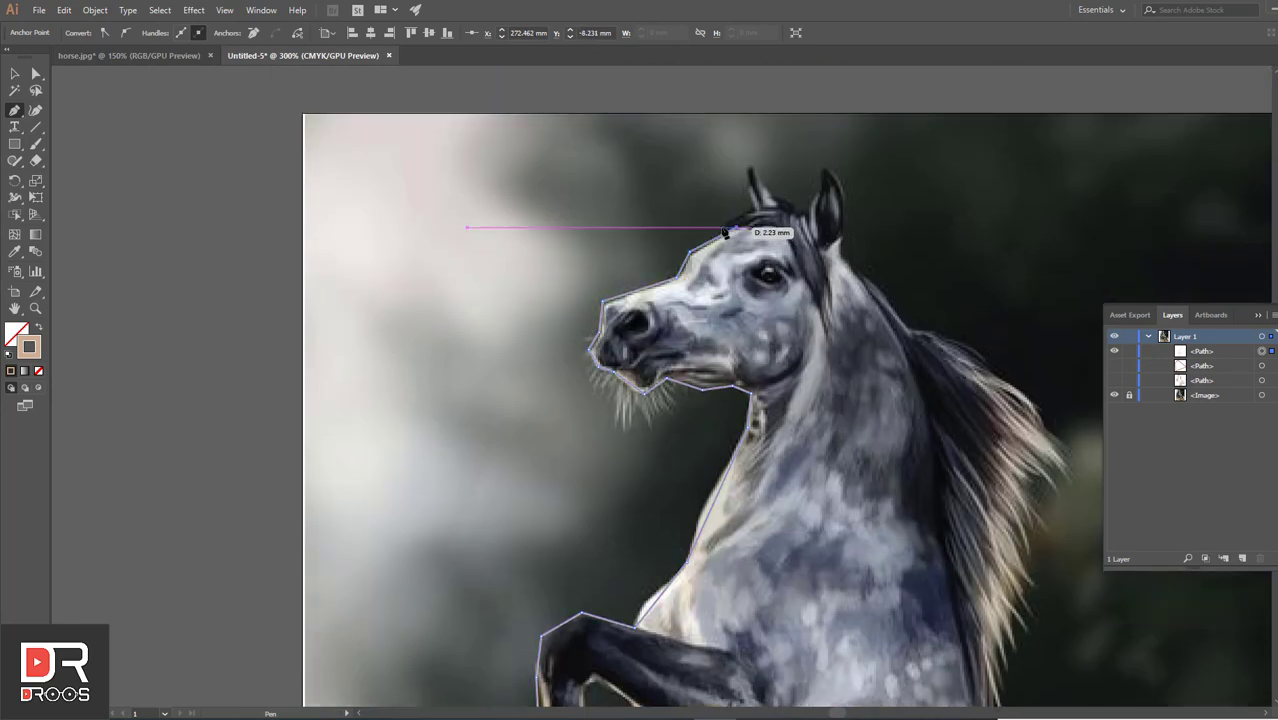
left_click(752, 163)
left_click(806, 214)
left_click(822, 167)
left_click(841, 245)
scroll(845, 245, "down", 2)
scroll(845, 245, "right", 5)
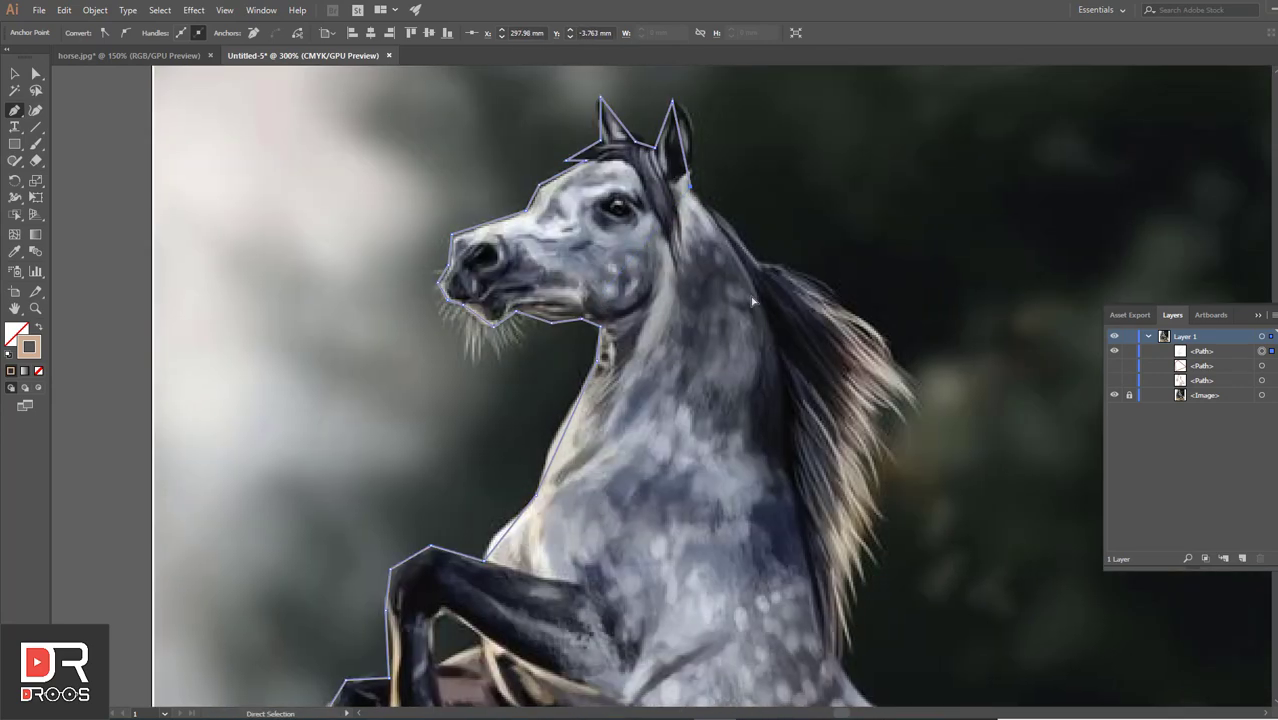
- Continue down the neck, zigzagging the outline around the mane strands to the shoulder
left_click(708, 262)
left_click(815, 312)
left_click(868, 404)
left_click(762, 400)
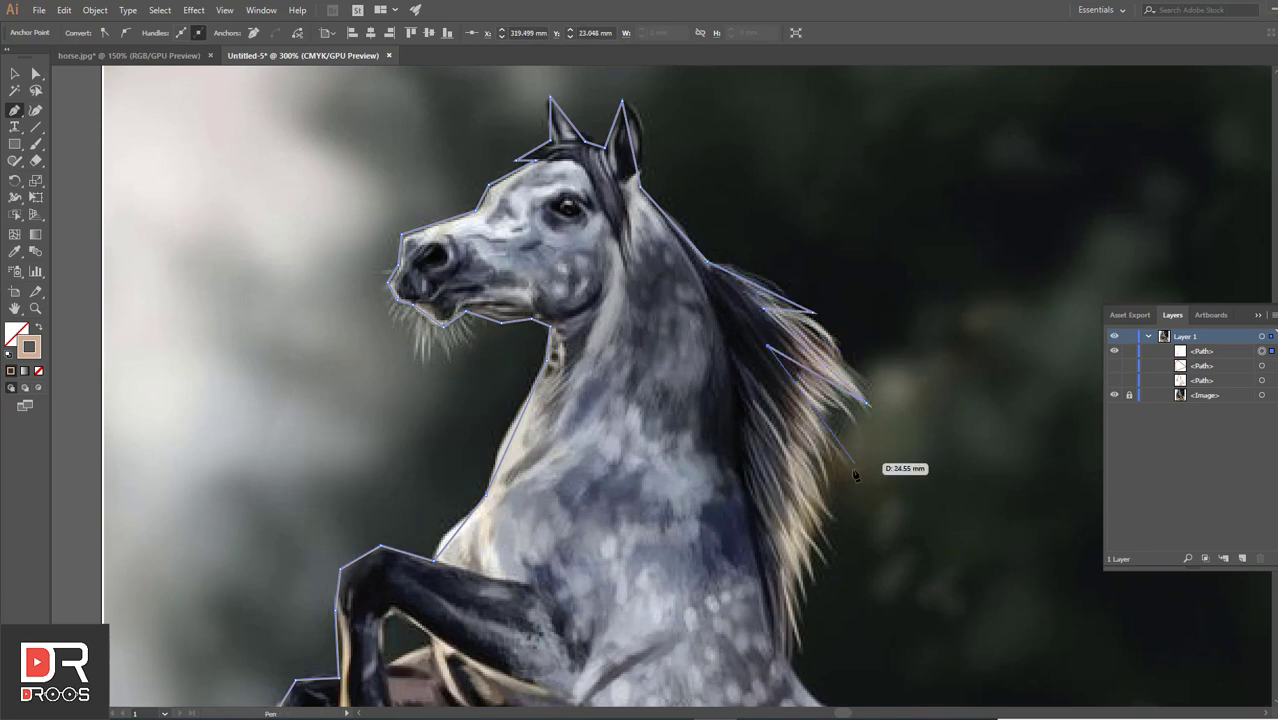
left_click(850, 474)
left_click(760, 460)
left_click(841, 554)
left_click(843, 606)
scroll(815, 640, "down", 6)
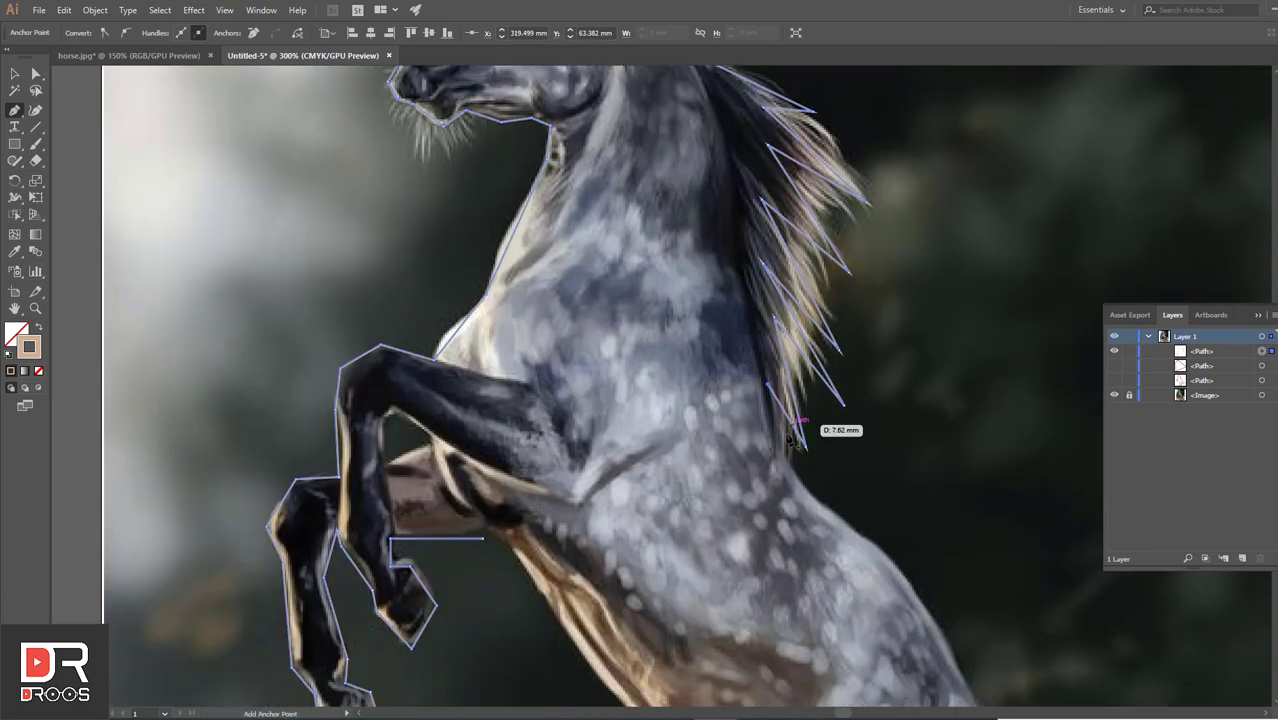
scroll(850, 420, "down", 5)
scroll(884, 414, "down", 5)
scroll(960, 480, "right", 6)
- Trace along the back and zigzag around the tail strands
left_click(745, 376)
left_click(893, 410)
left_click(965, 477)
scroll(965, 477, "down", 3)
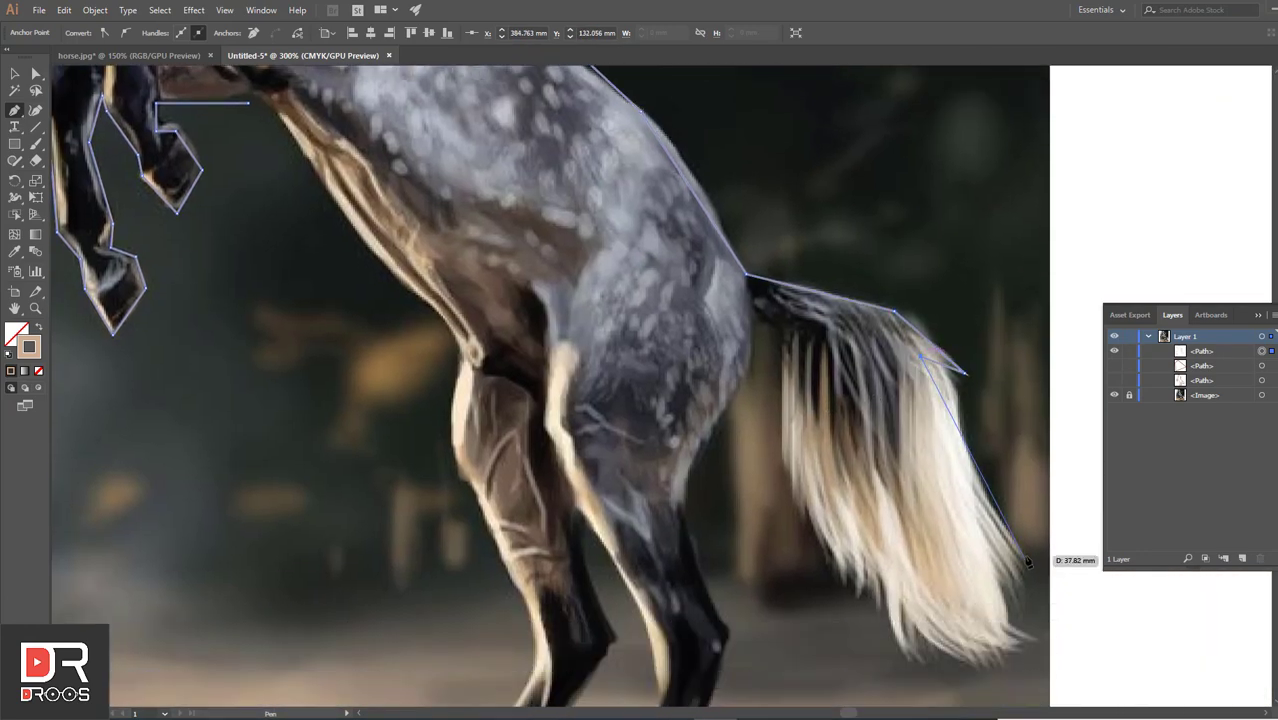
left_click(1028, 570)
left_click(965, 497)
left_click(1040, 645)
left_click(905, 585)
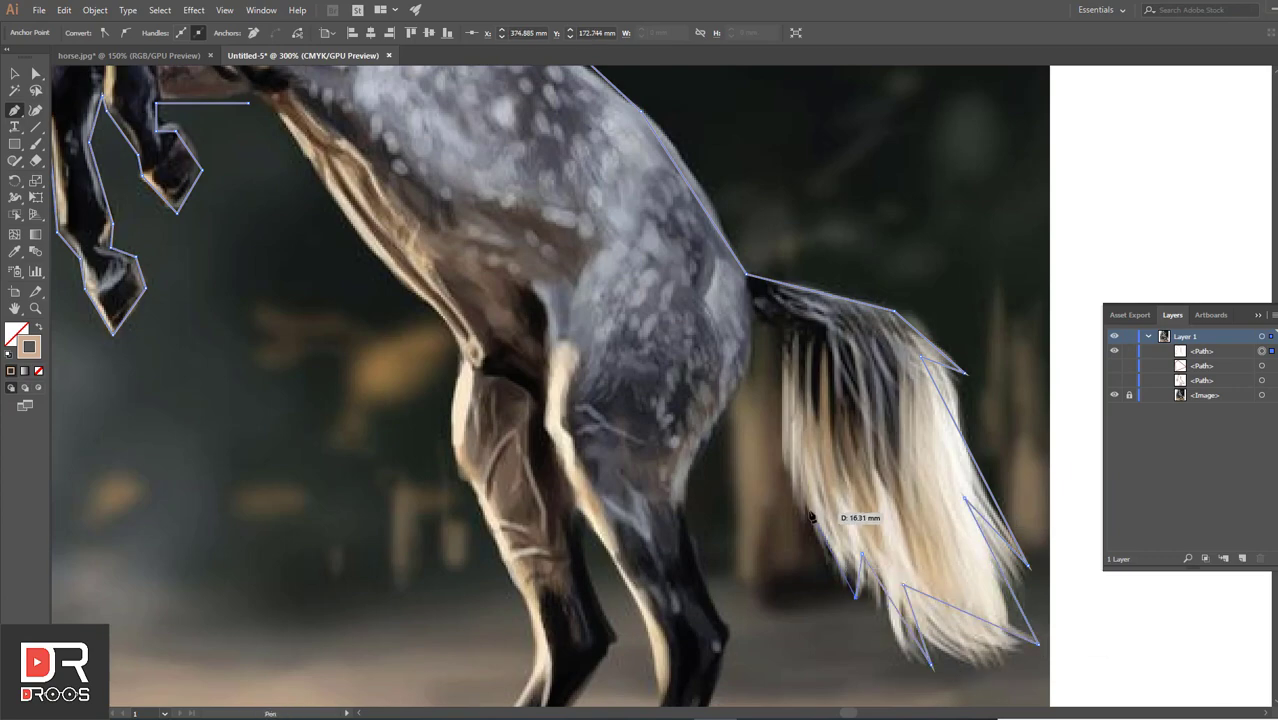
- Outline the first hind leg down to its hoof and back up to the belly
left_click(720, 430)
scroll(720, 430, "down", 2)
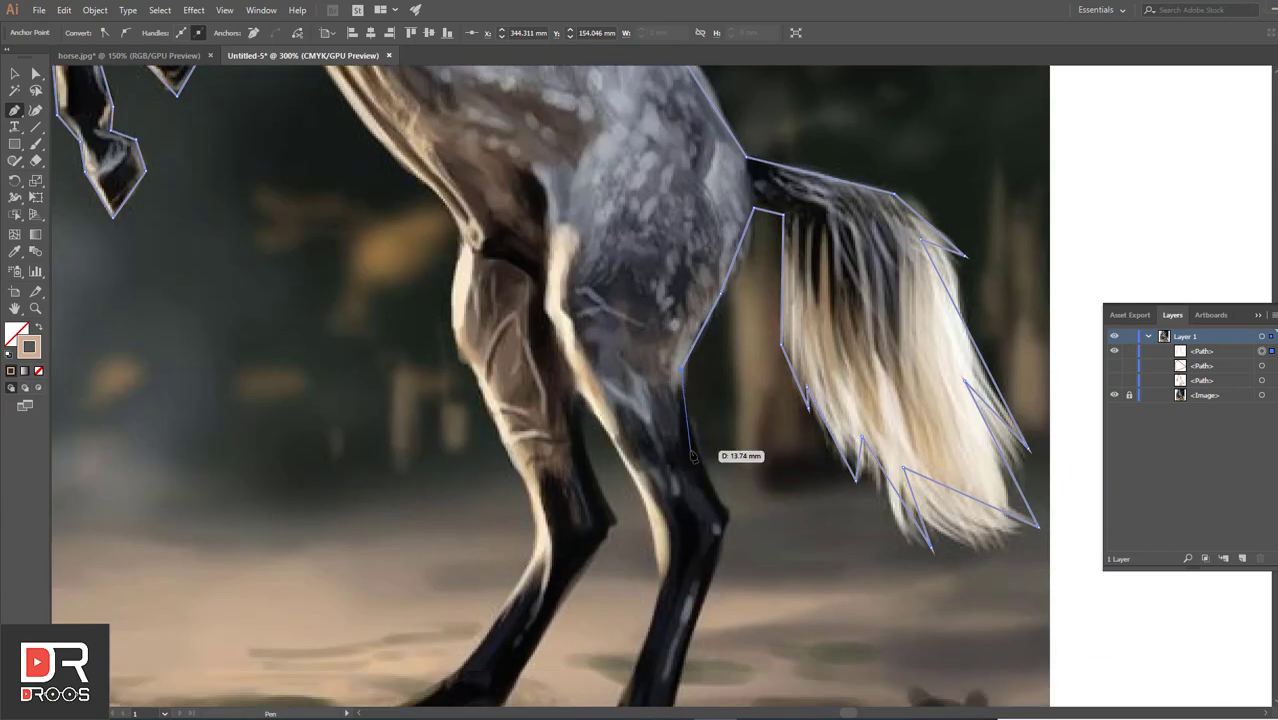
left_click(690, 456)
left_click(728, 526)
scroll(728, 526, "down", 4)
left_click(669, 531)
left_click(640, 550)
left_click(644, 572)
left_click(636, 593)
left_click(557, 600)
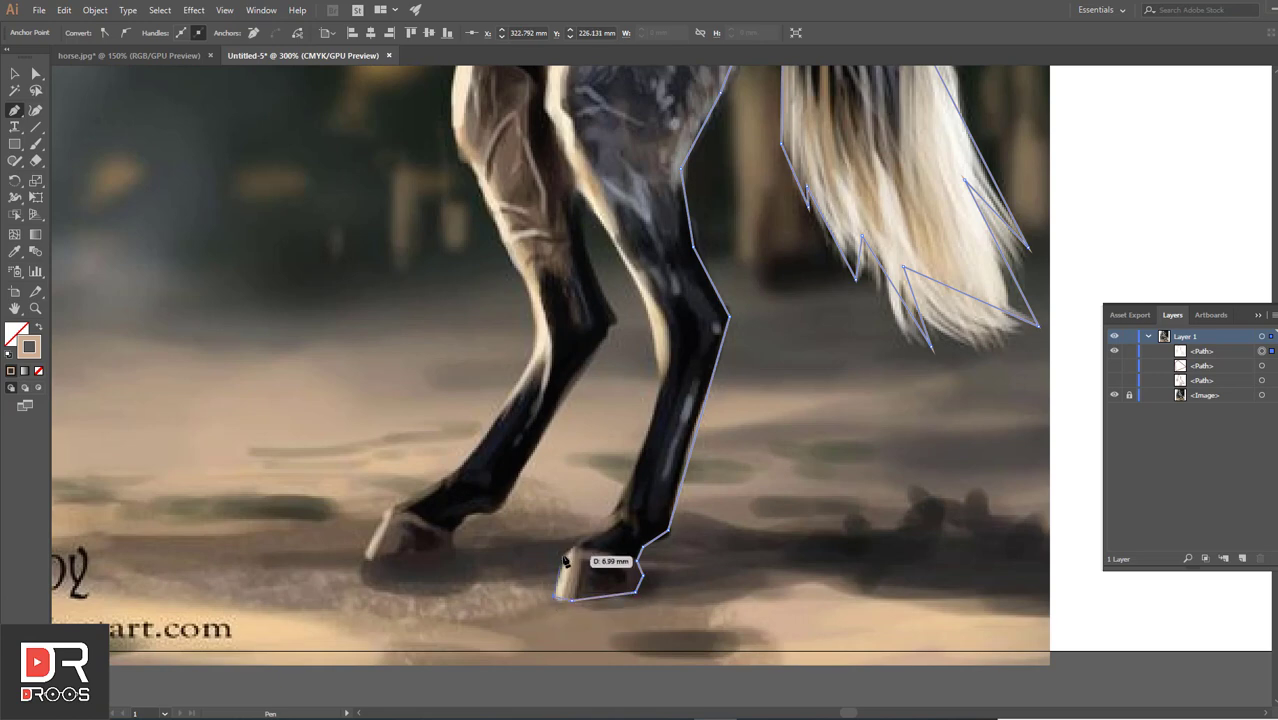
left_click(614, 515)
left_click(662, 380)
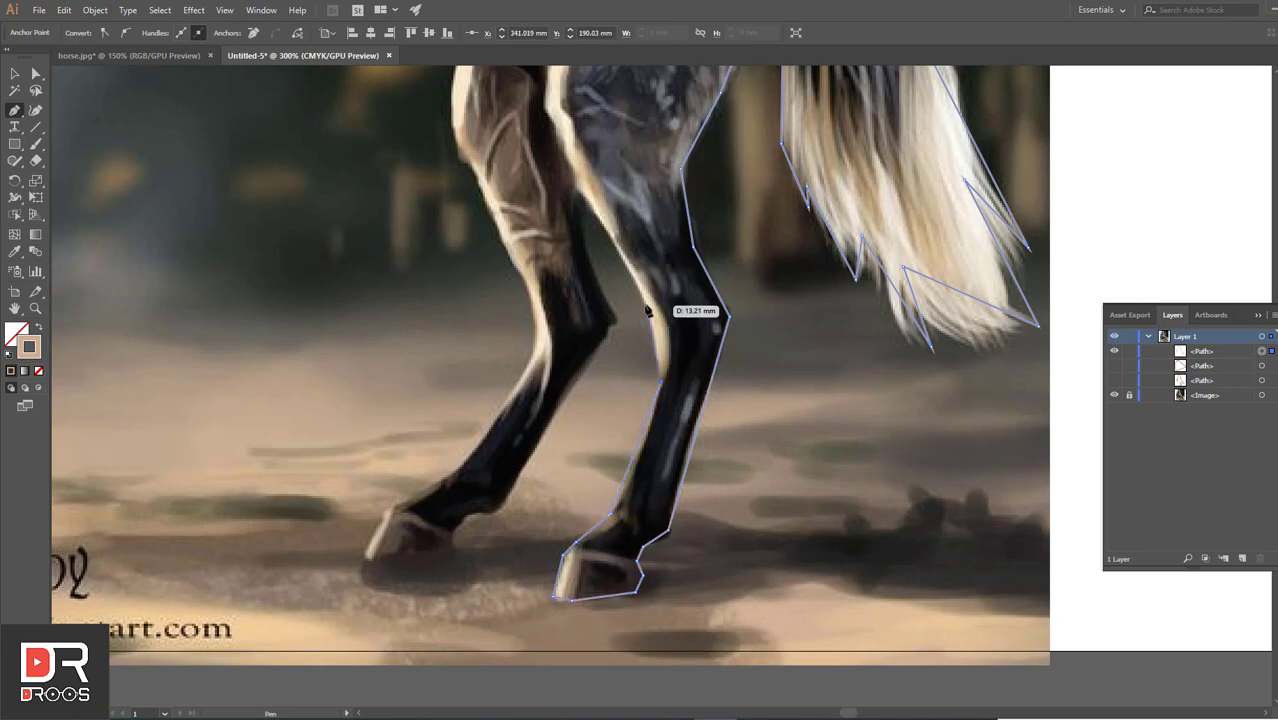
left_click(650, 320)
left_click(582, 243)
left_click(582, 197)
- Outline the other hind leg and its hoof to complete the horse polygon
left_click(614, 322)
left_click(512, 483)
left_click(452, 538)
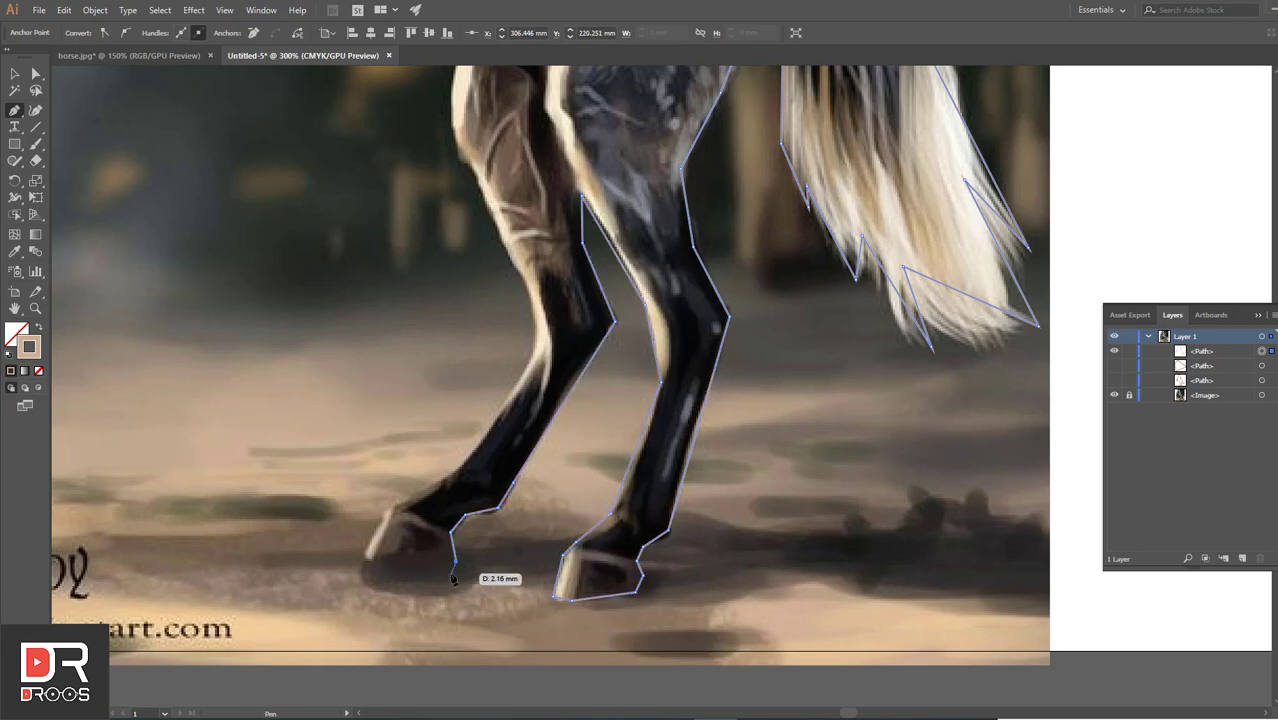
left_click(455, 570)
left_click(361, 570)
left_click(386, 510)
left_click(421, 494)
left_click(456, 469)
scroll(502, 237, "down", 5)
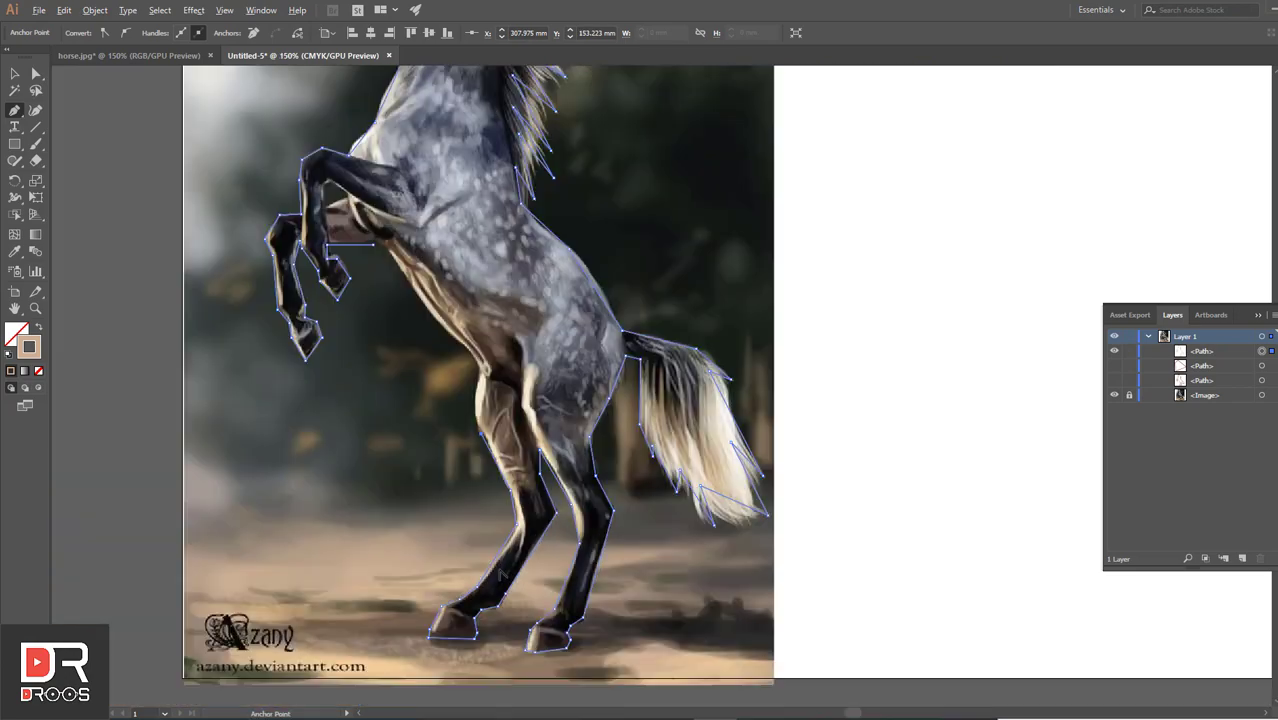
scroll(608, 513, "up", 3)
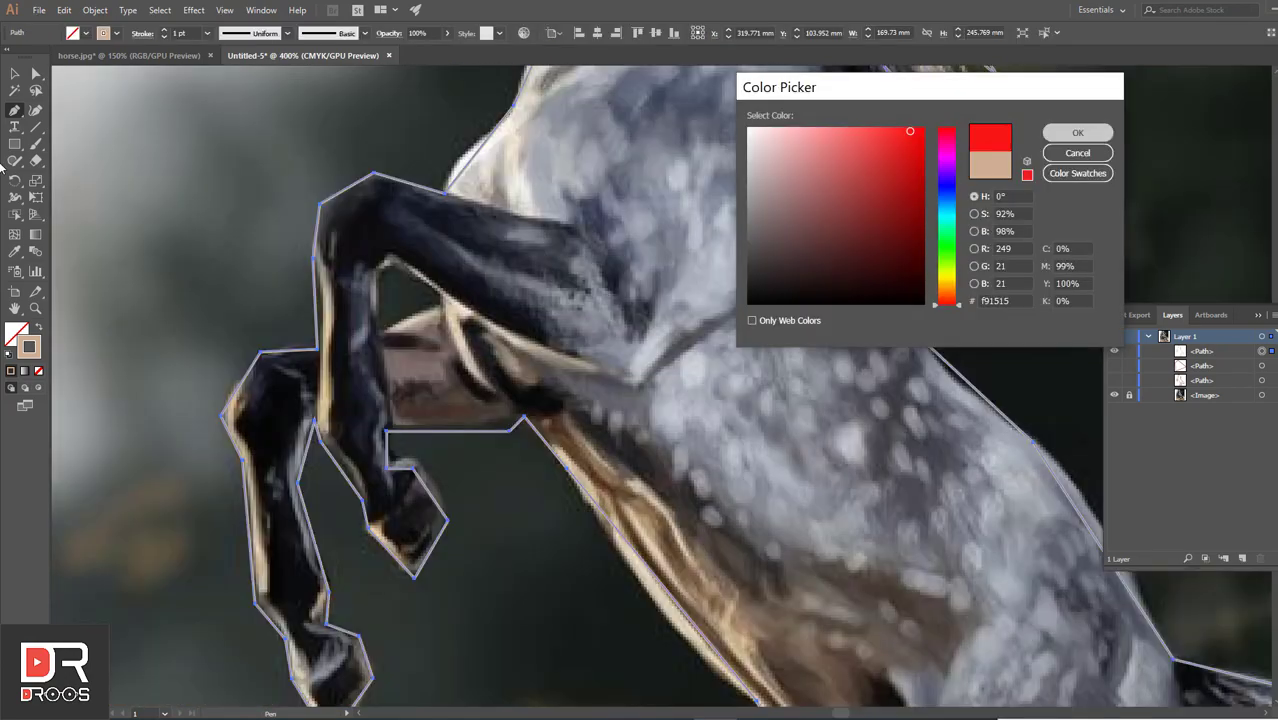
- Make the horse outline's stroke red and draw a small triangle path in the foreleg gap
key("Return")
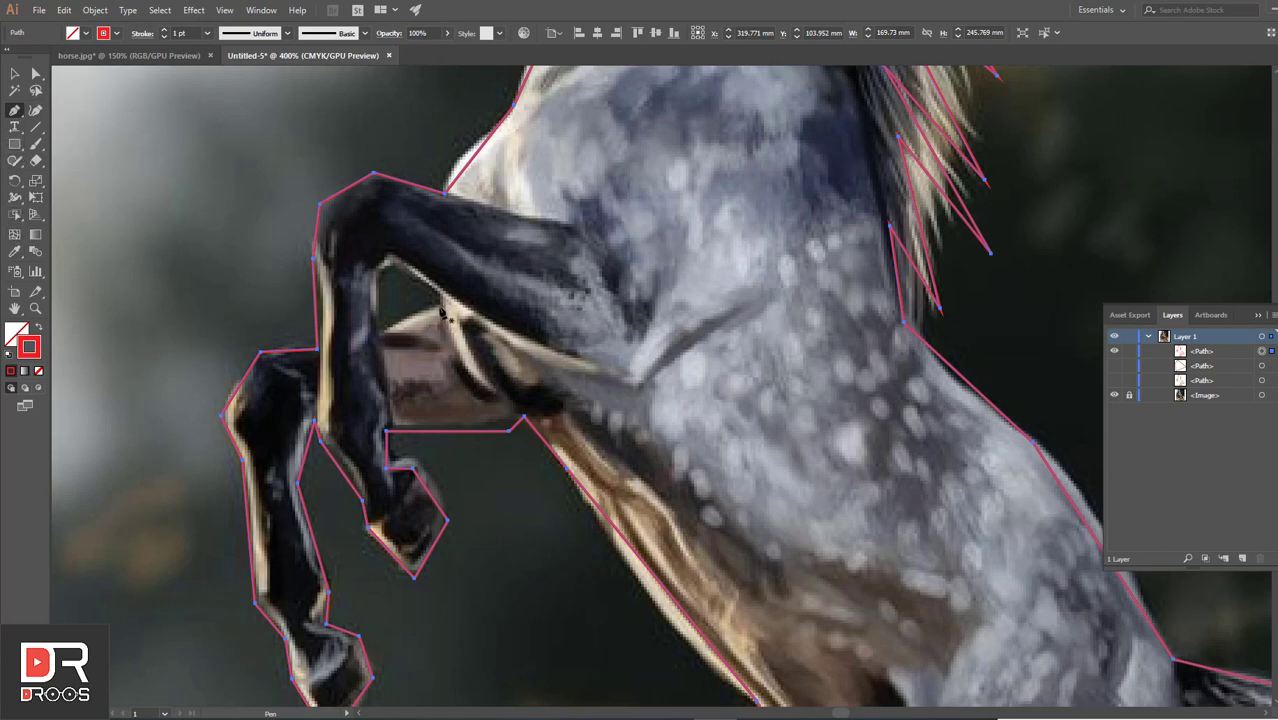
left_click(440, 300)
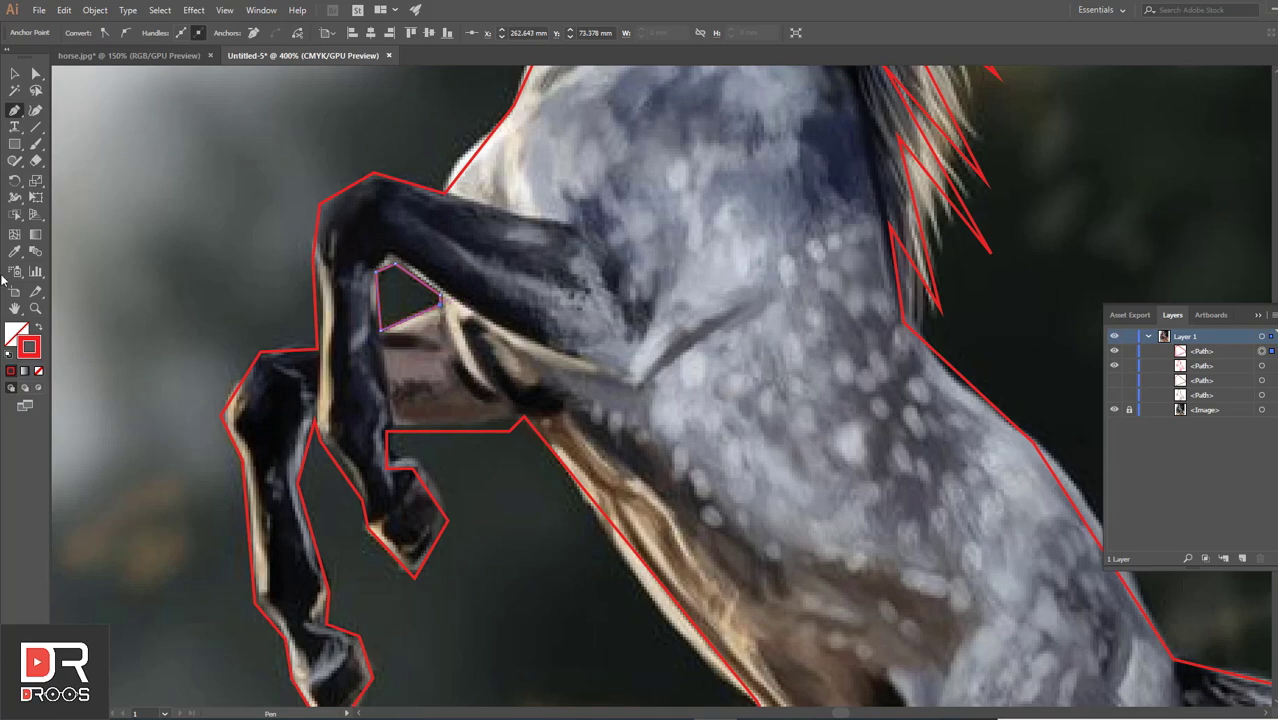
left_click(154, 217)
scroll(170, 385, "down", 2)
scroll(170, 385, "down", 1)
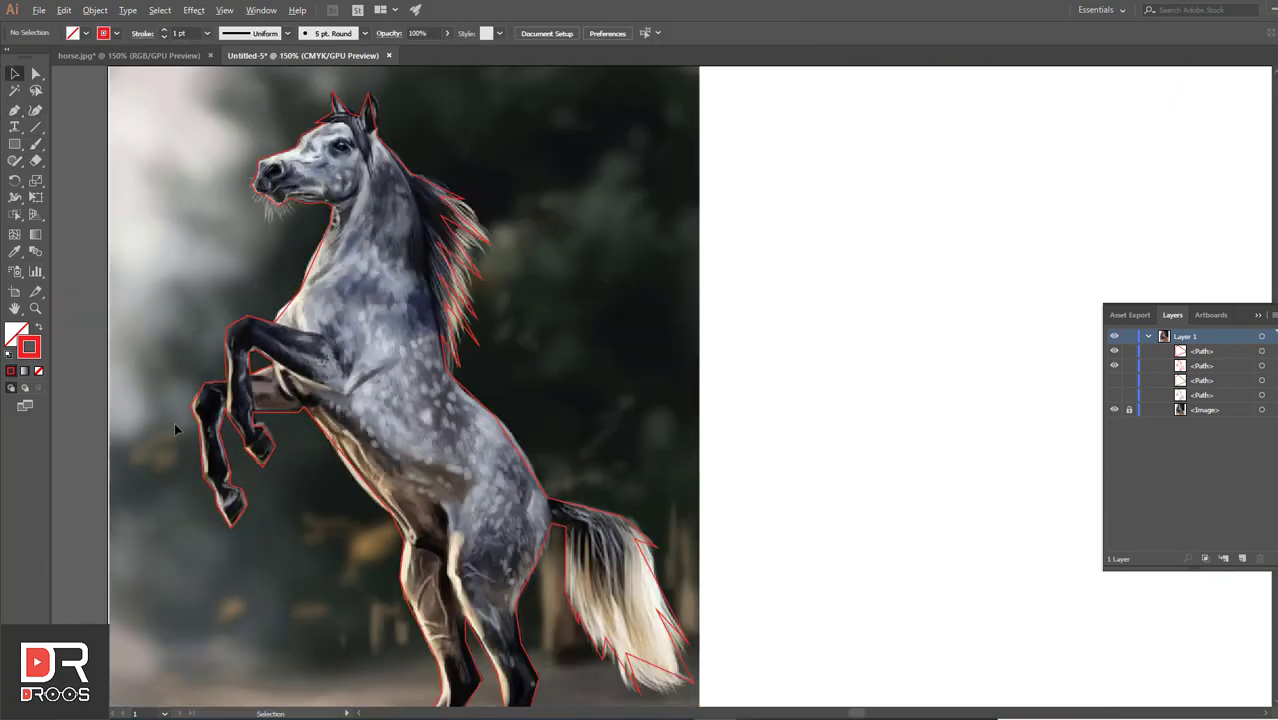
scroll(198, 510, "left", 2)
scroll(198, 510, "down", 1)
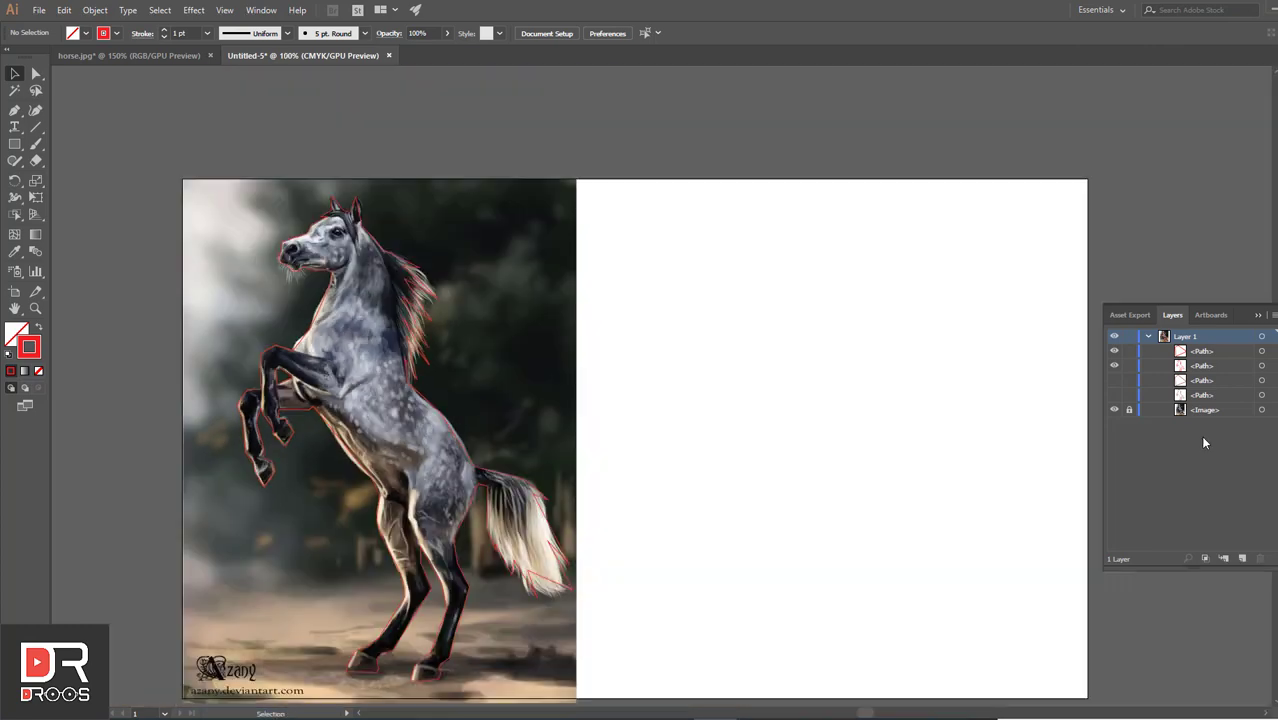
- Hide the horse photo so only the outlines are visible
left_click(1114, 410)
scroll(656, 345, "down", 1)
scroll(656, 345, "left", 1)
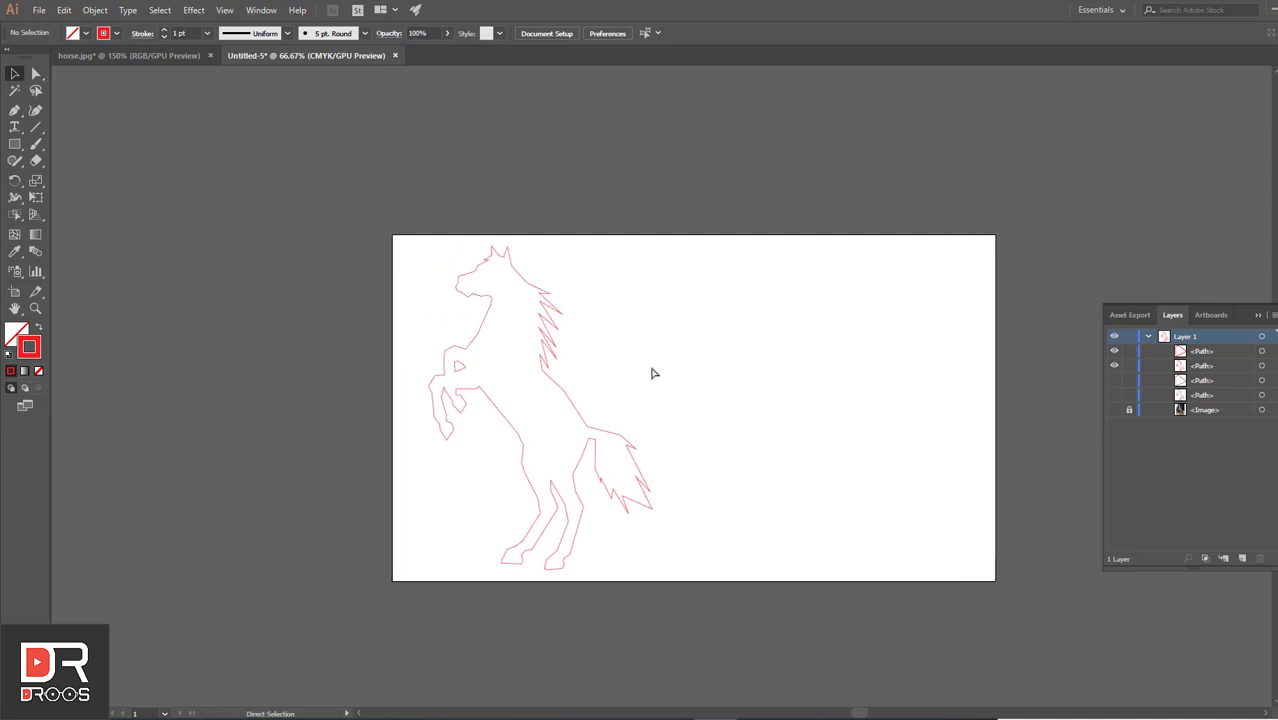
scroll(650, 371, "left", 1)
scroll(650, 371, "up", 2)
scroll(649, 373, "down", 2)
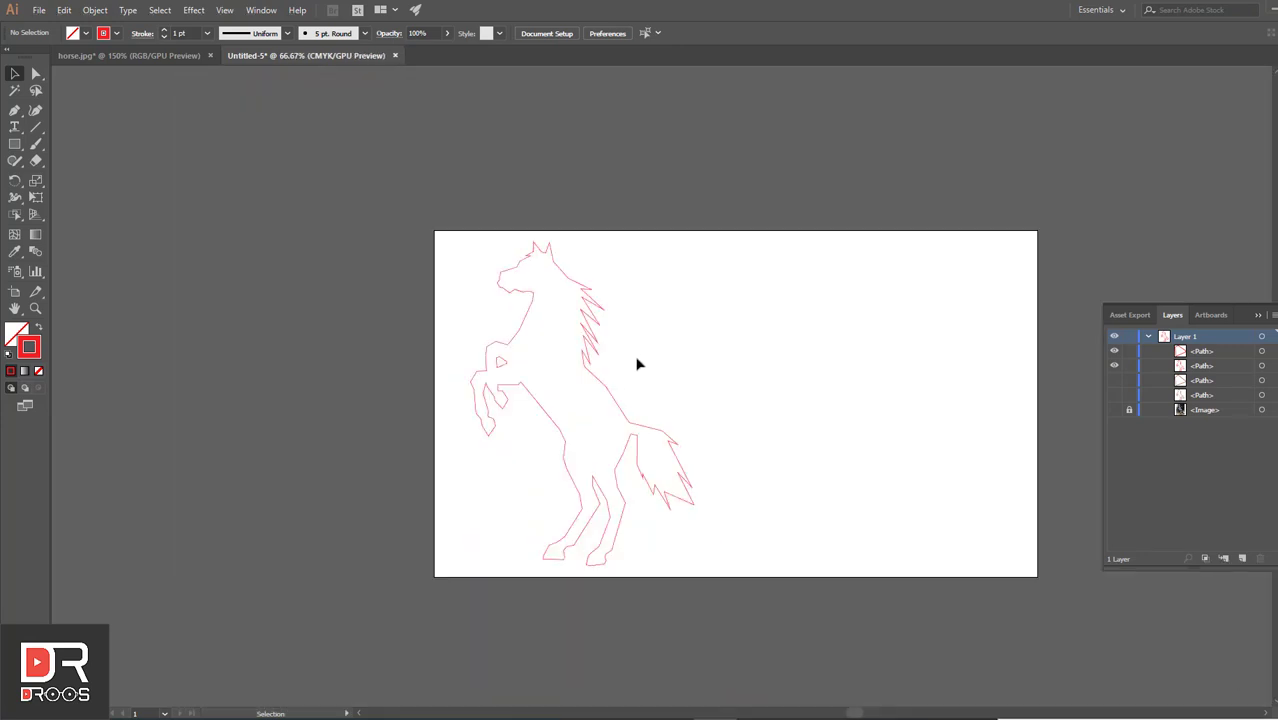
scroll(630, 434, "up", 1)
scroll(627, 447, "up", 1)
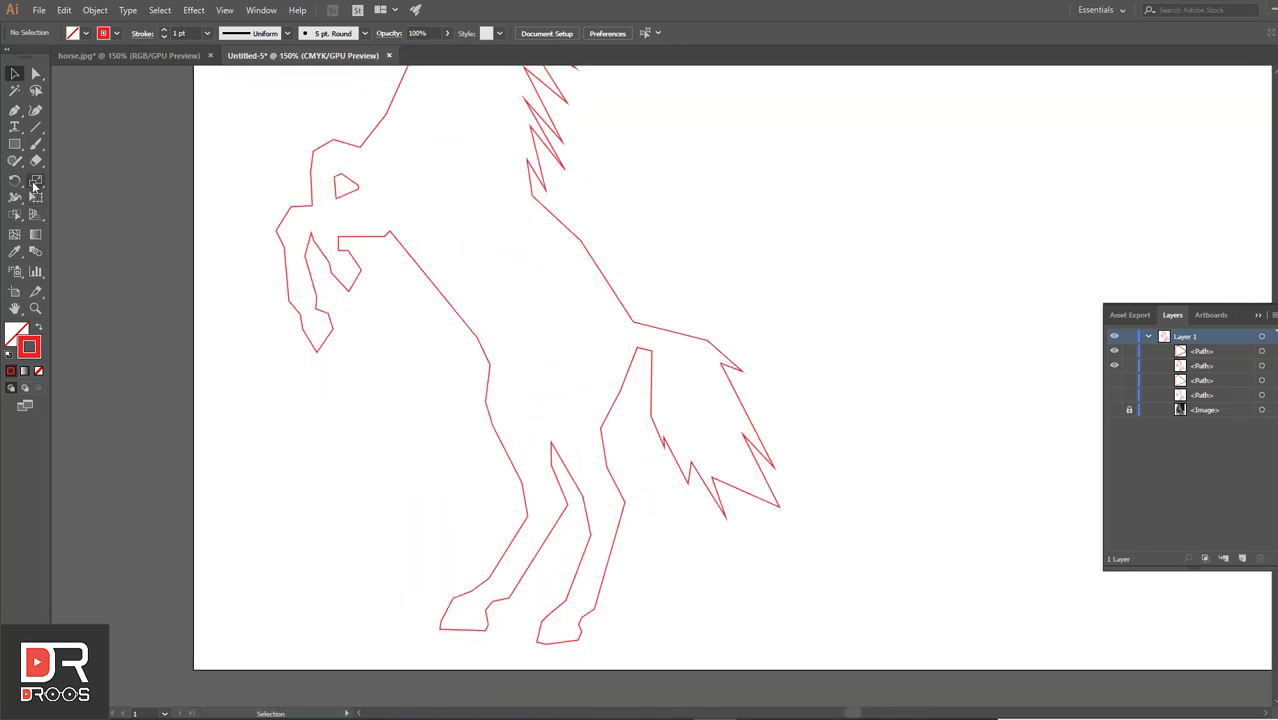
- Draw a small three-corner triangle inside the body with the Pen tool
left_click(14, 111)
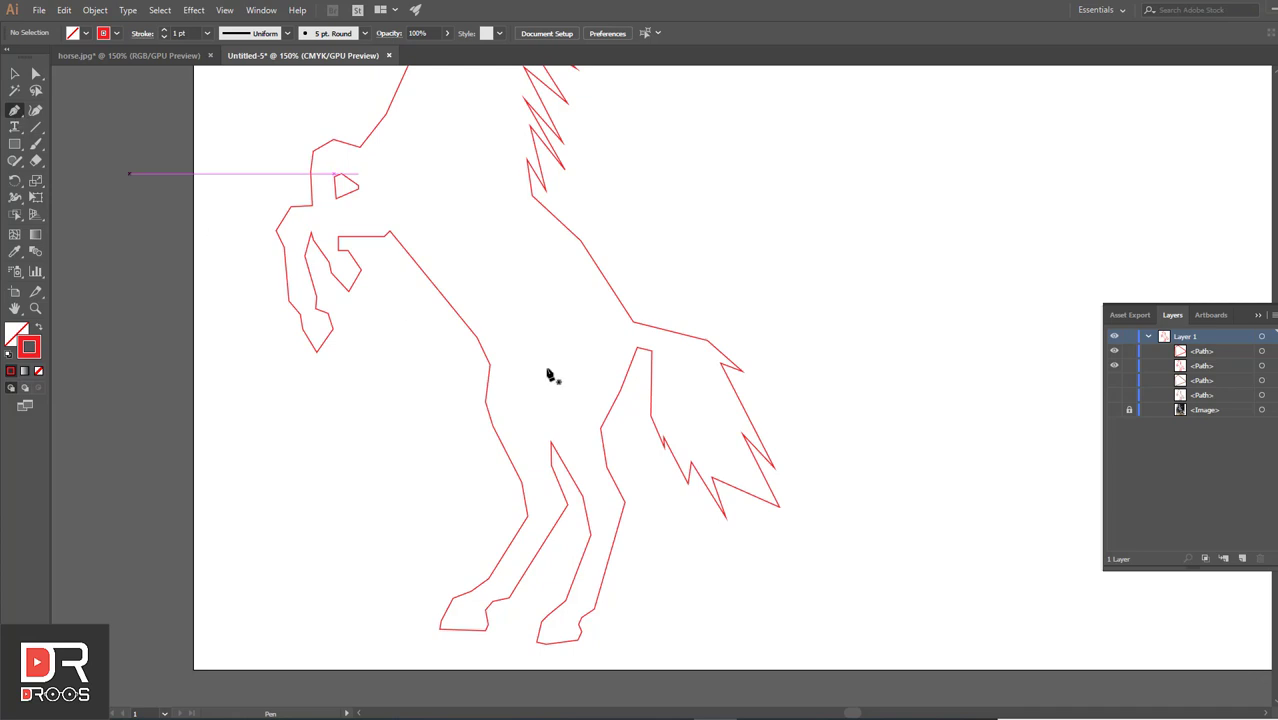
left_click(521, 267)
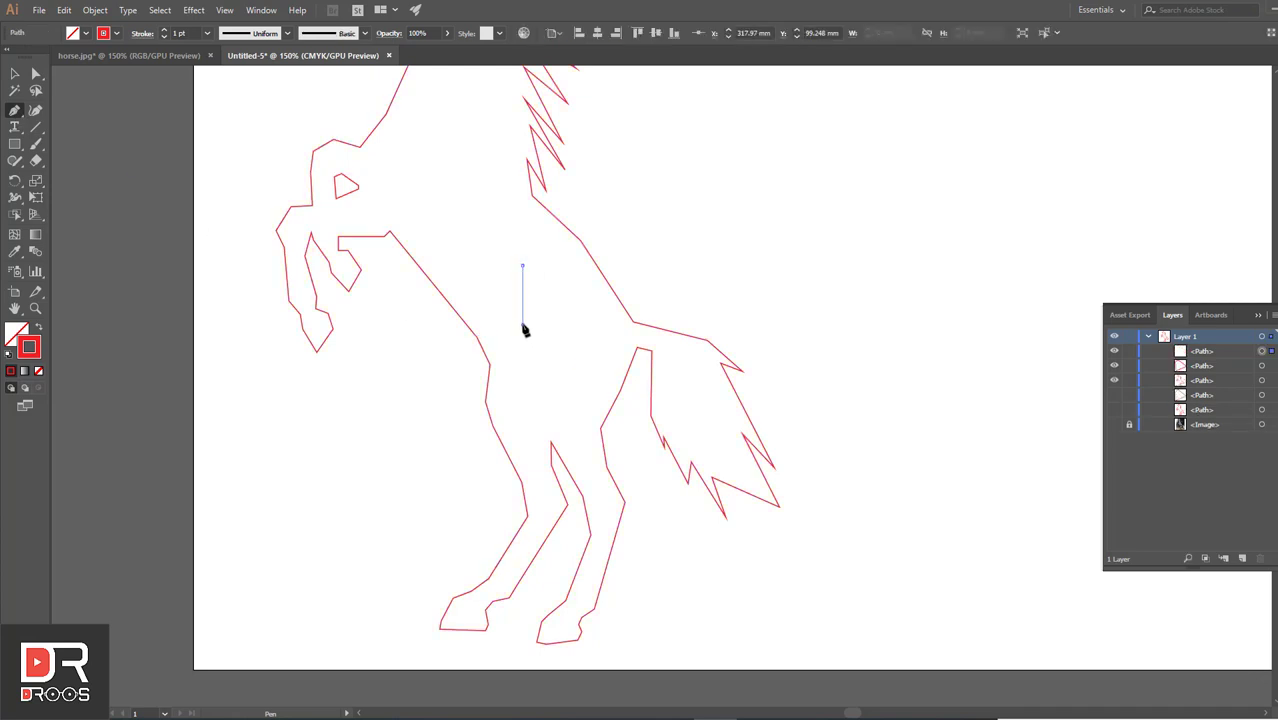
left_click(522, 324)
left_click(568, 309)
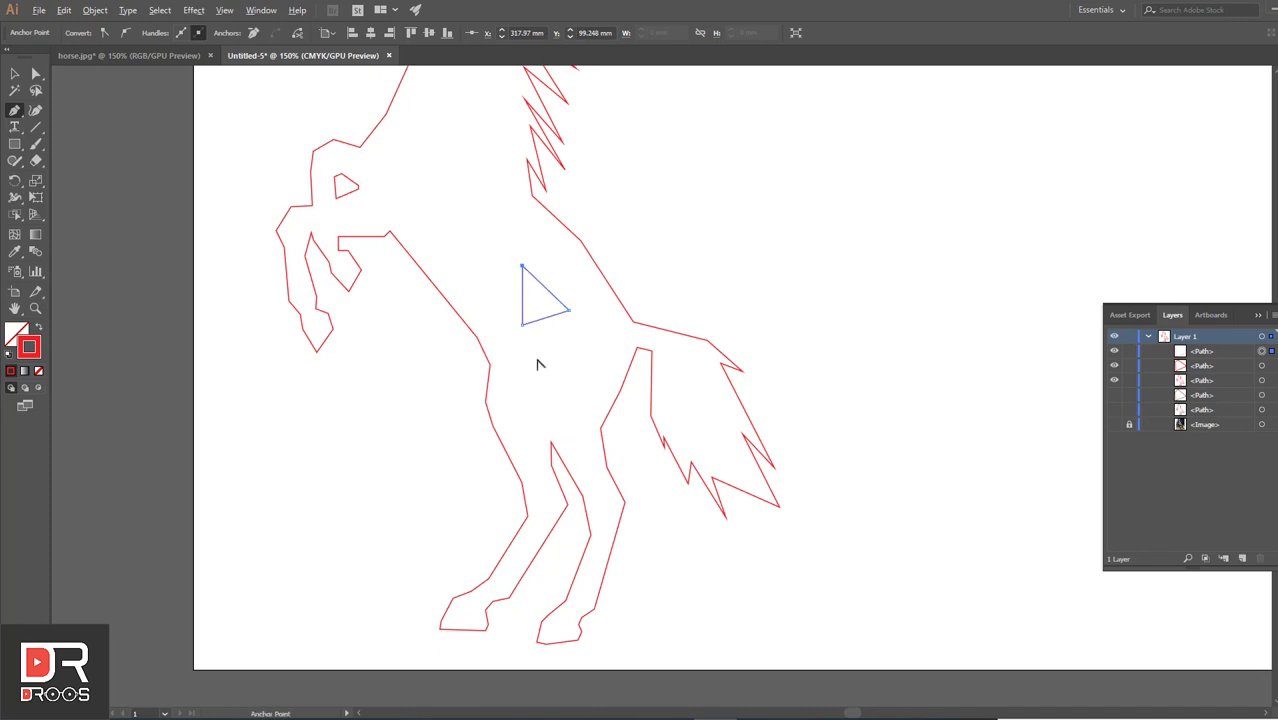
scroll(538, 364, "up", 2)
- Add chest triangles linking outline corners to the triangle's bottom corner, plus one above
left_click(416, 337)
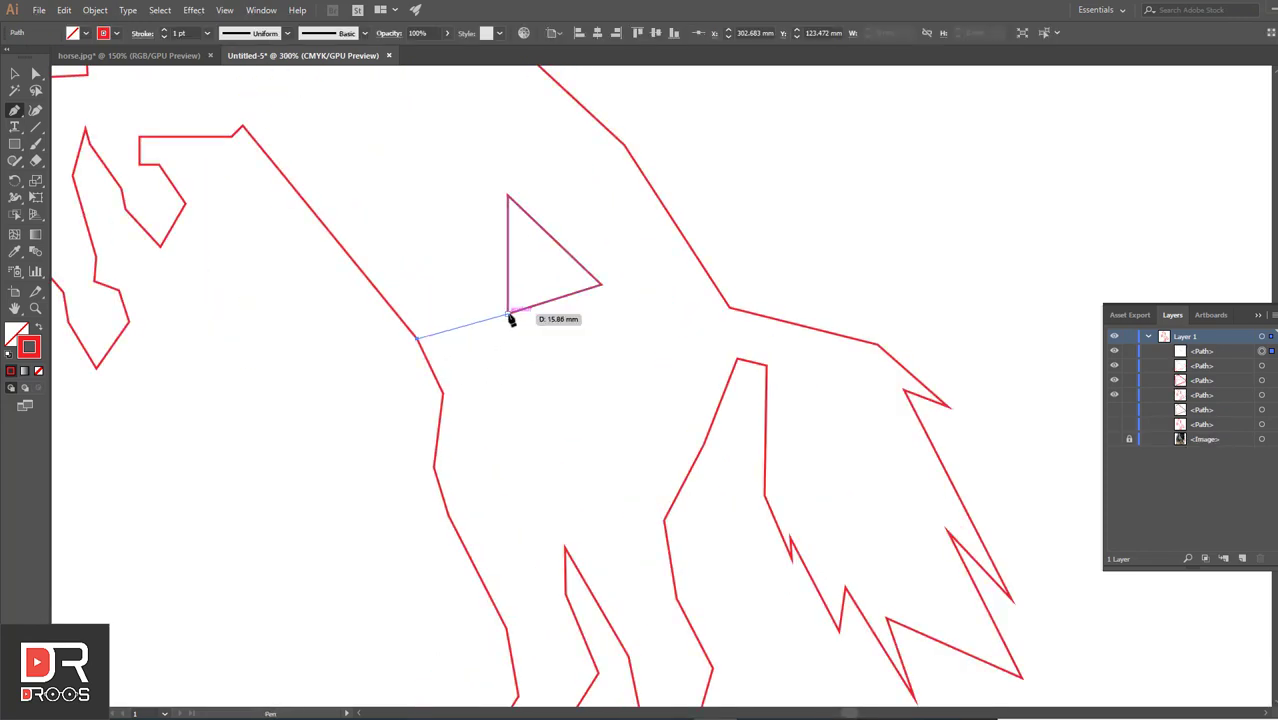
left_click(507, 313)
left_click(441, 392)
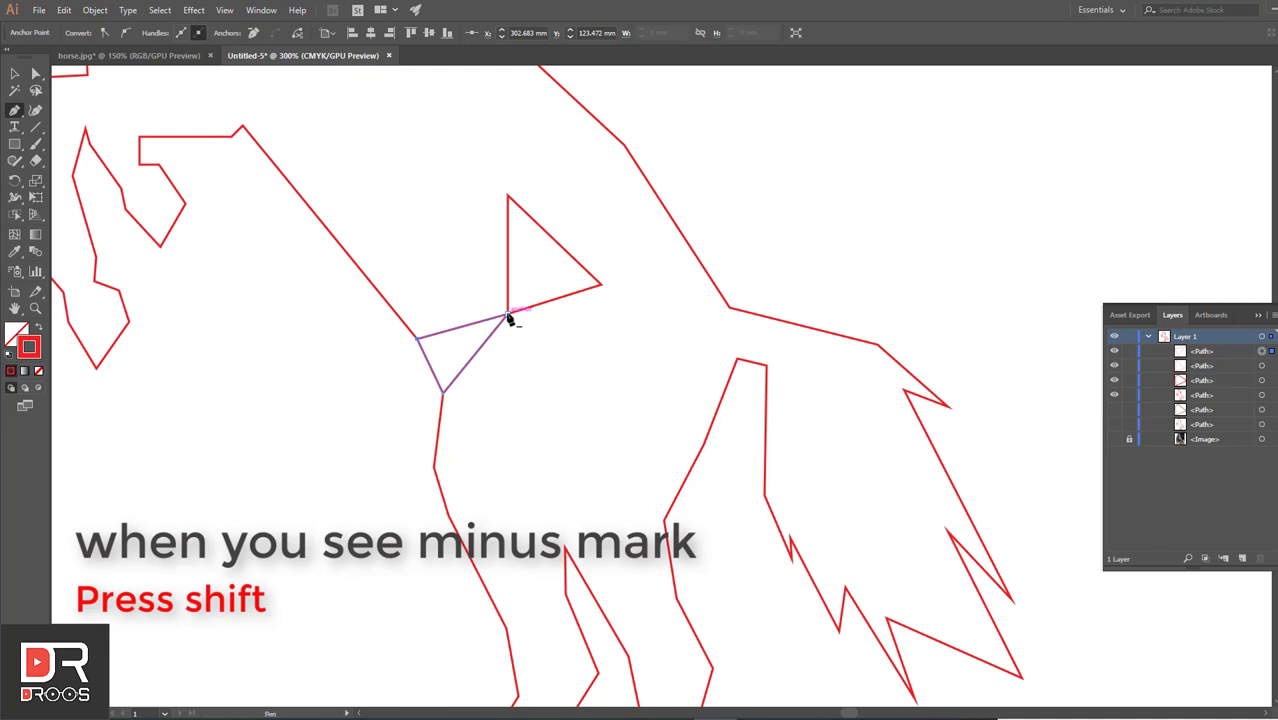
left_click(507, 314, "shift")
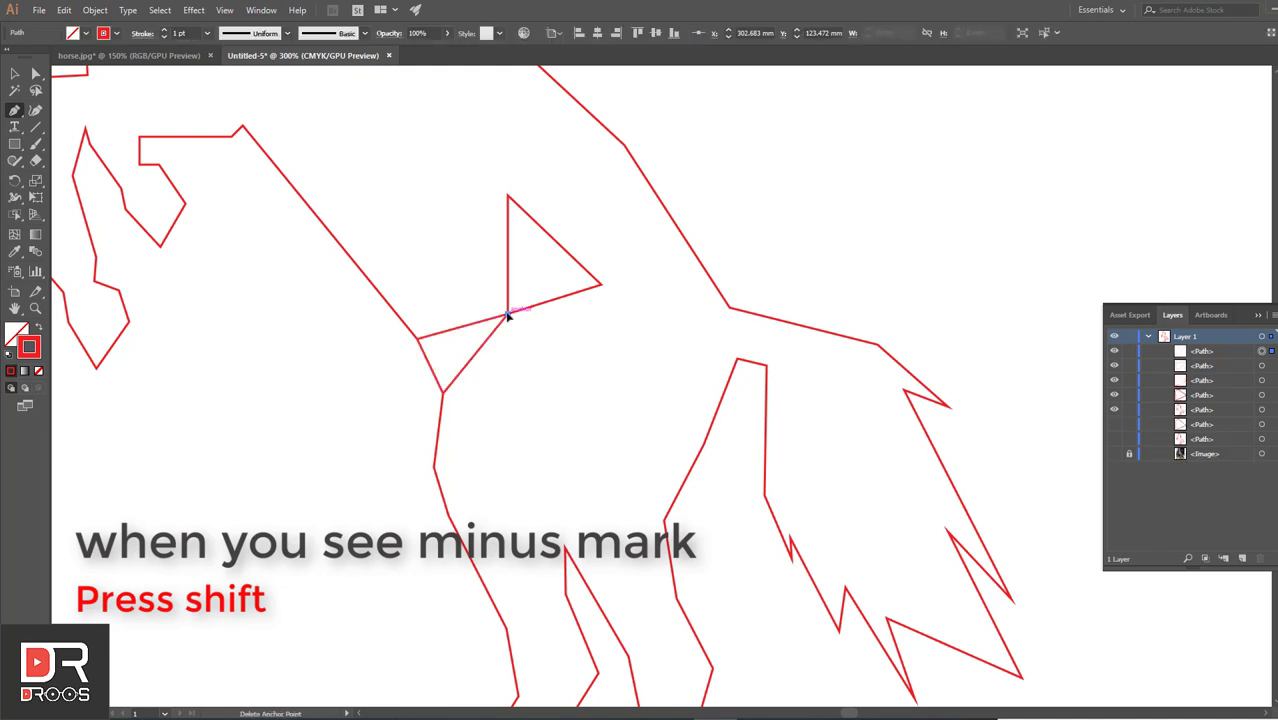
left_click(431, 250)
left_click(418, 338)
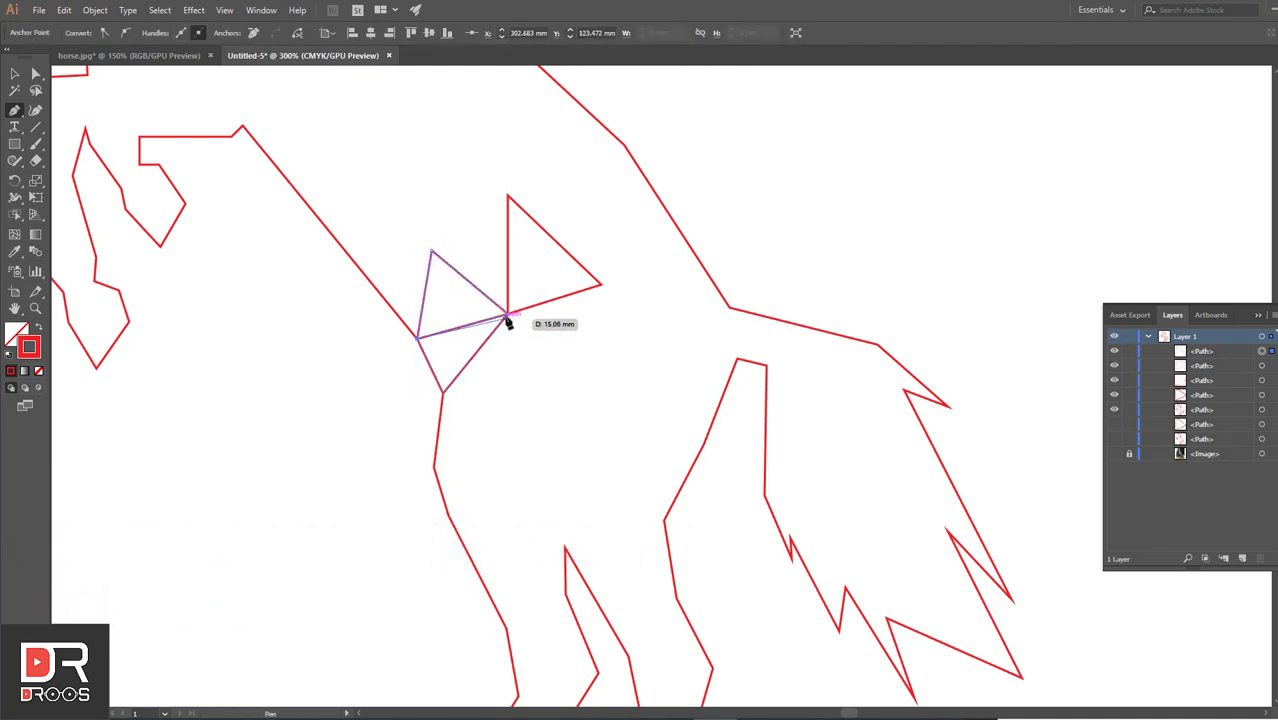
left_click(431, 250)
left_click(507, 196)
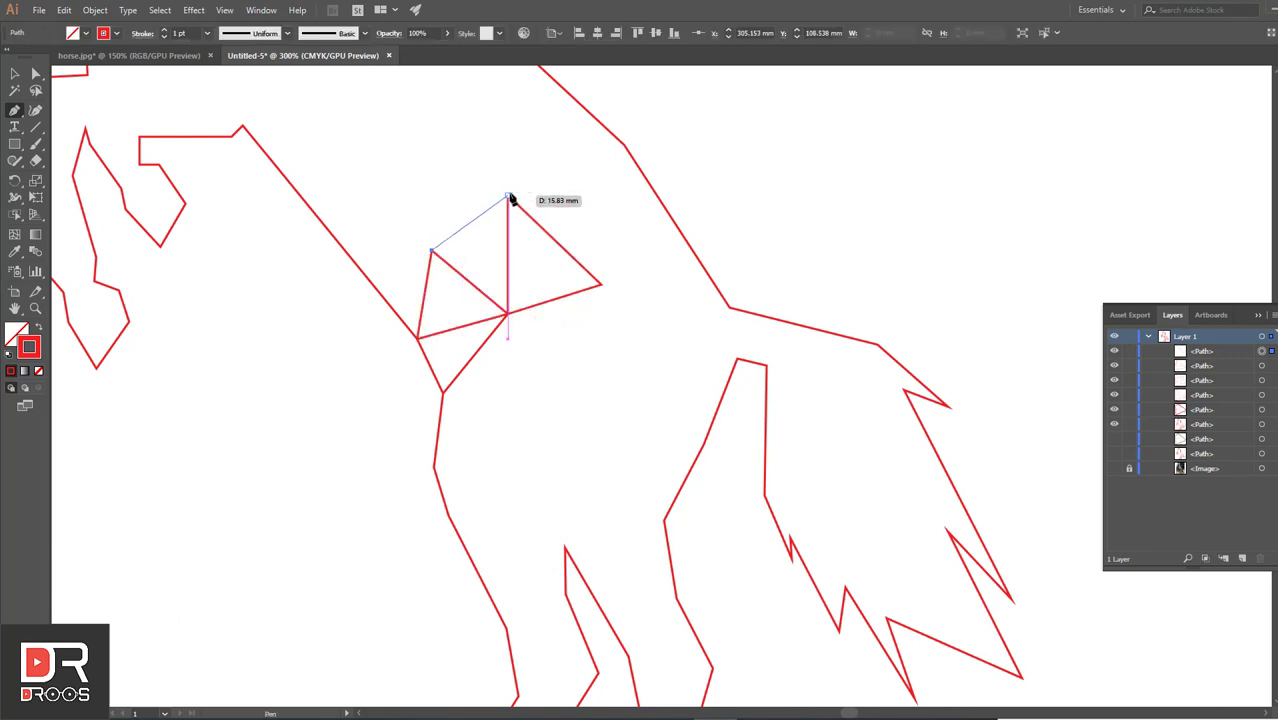
left_click(506, 313)
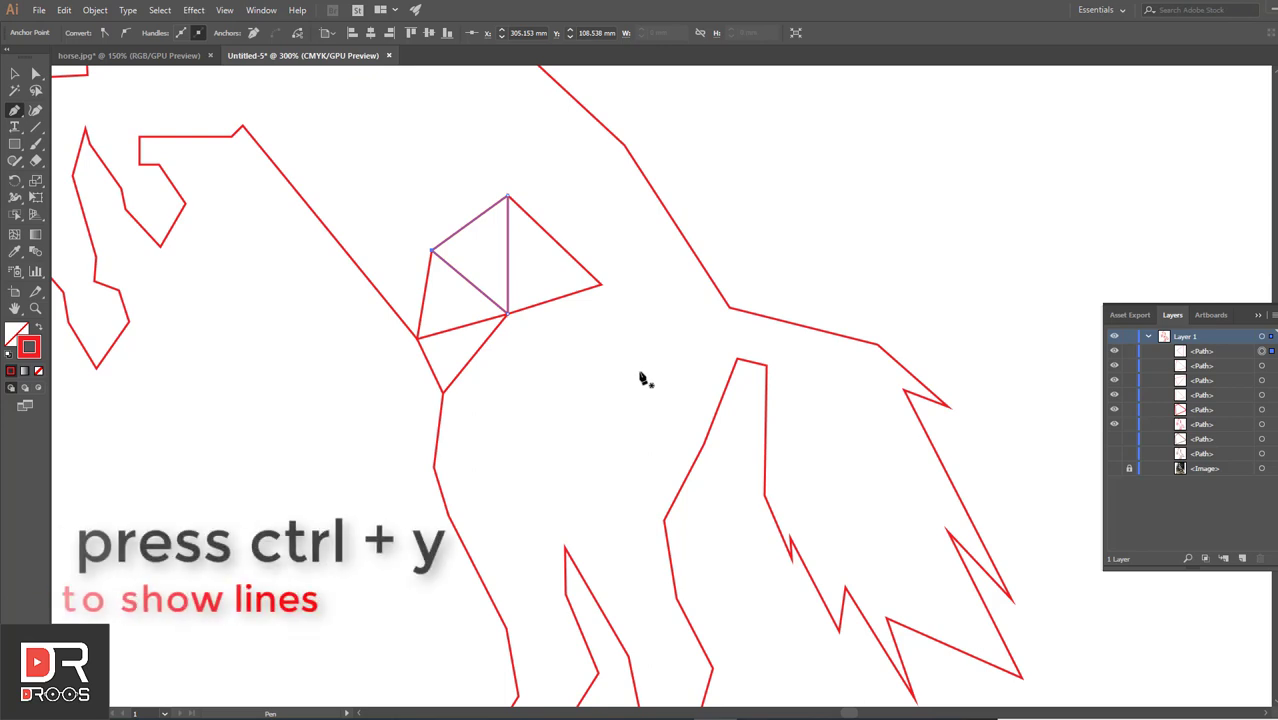
- Switch to Outline view and frame the horse's head with Ctrl+Y
key("ctrl+y")
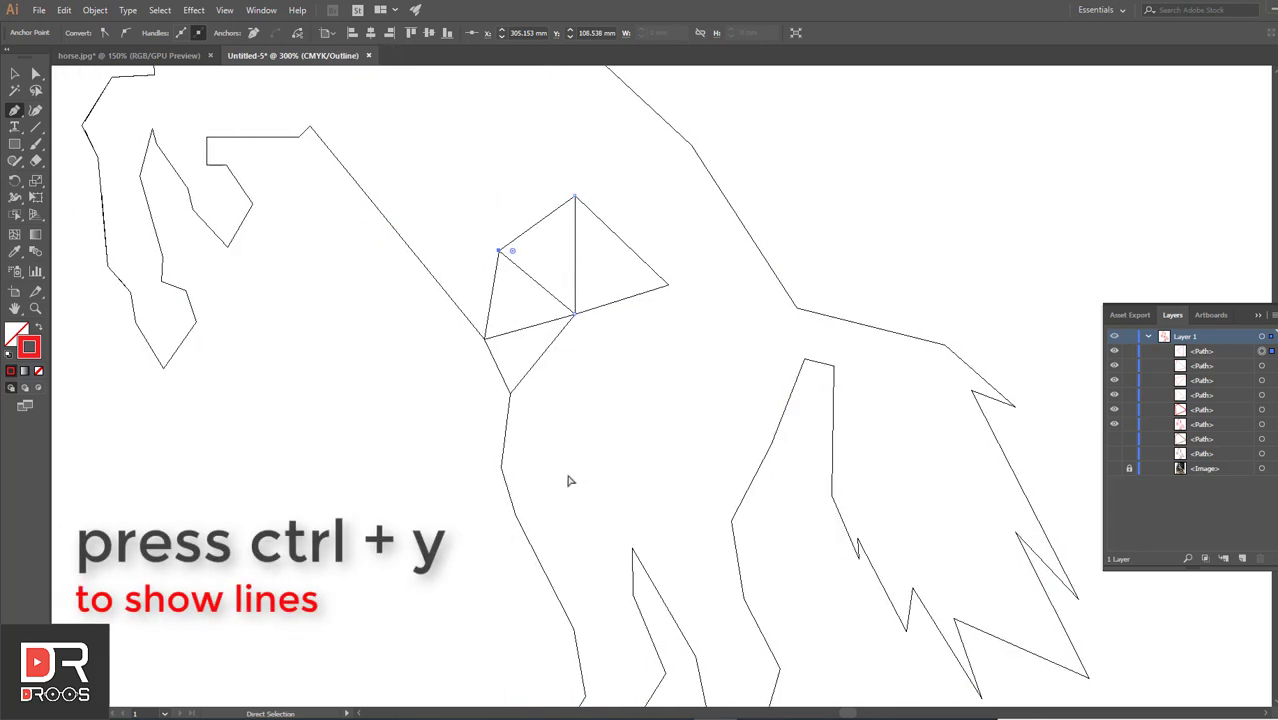
scroll(567, 481, "left", 3)
scroll(537, 460, "up", 3)
scroll(537, 462, "up", 2)
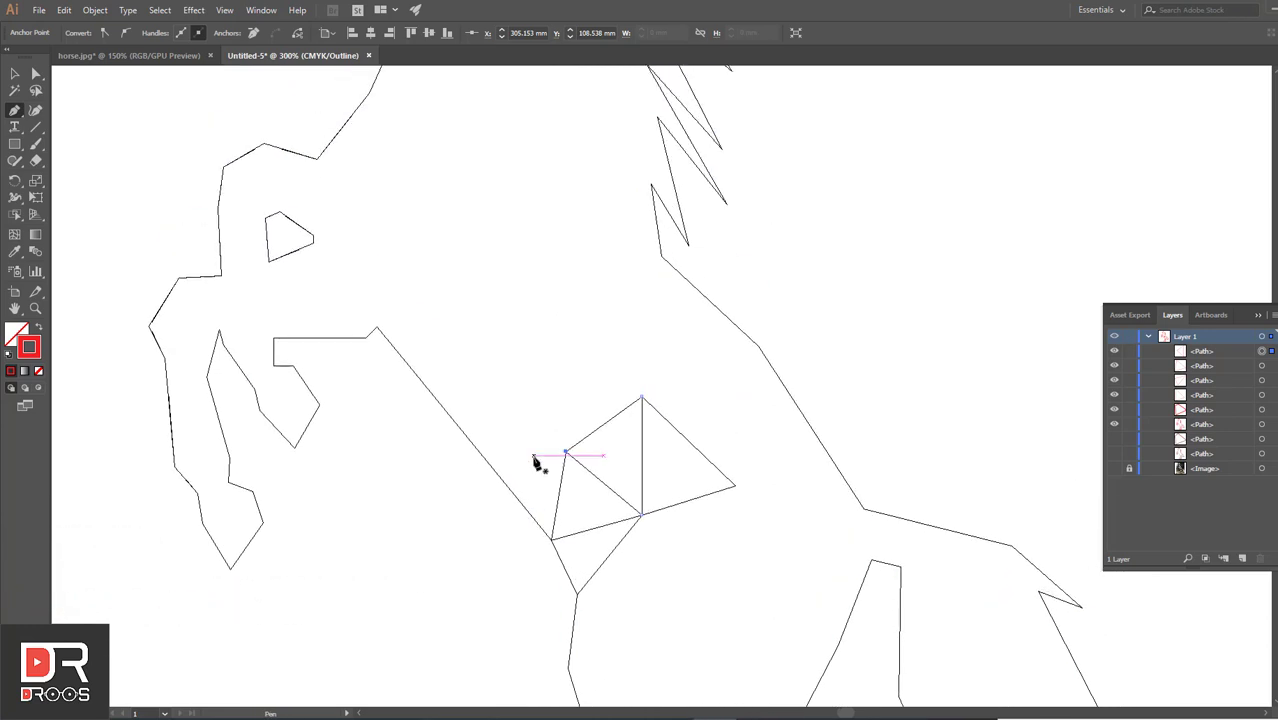
scroll(537, 463, "up", 2)
scroll(537, 463, "down", 1)
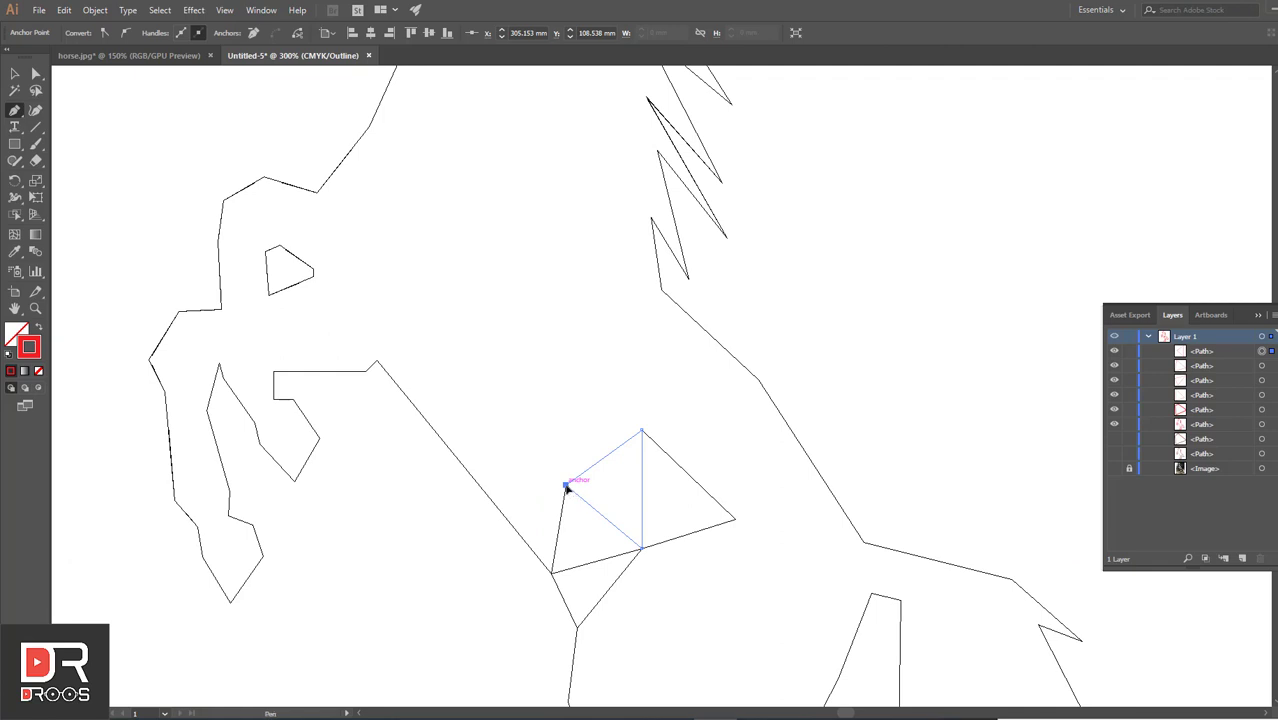
- Draw the chest line and the triangles covering the horse's head
left_click(566, 484)
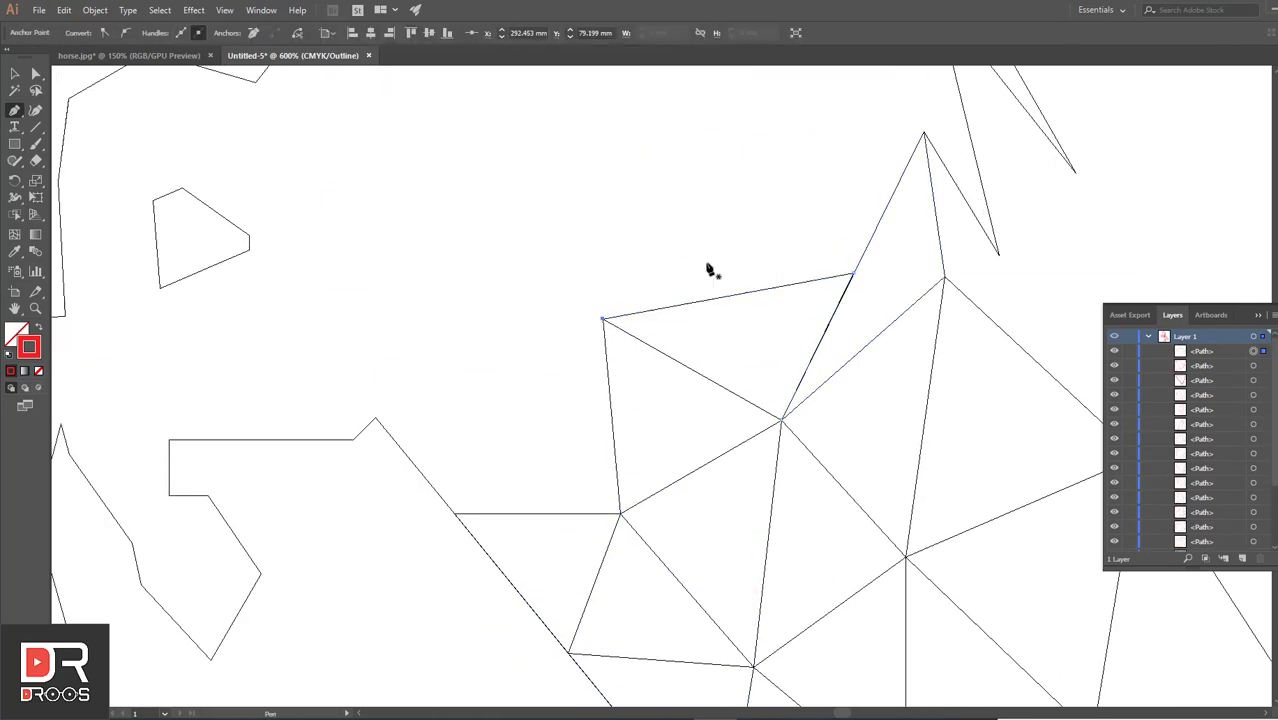
left_click(527, 279)
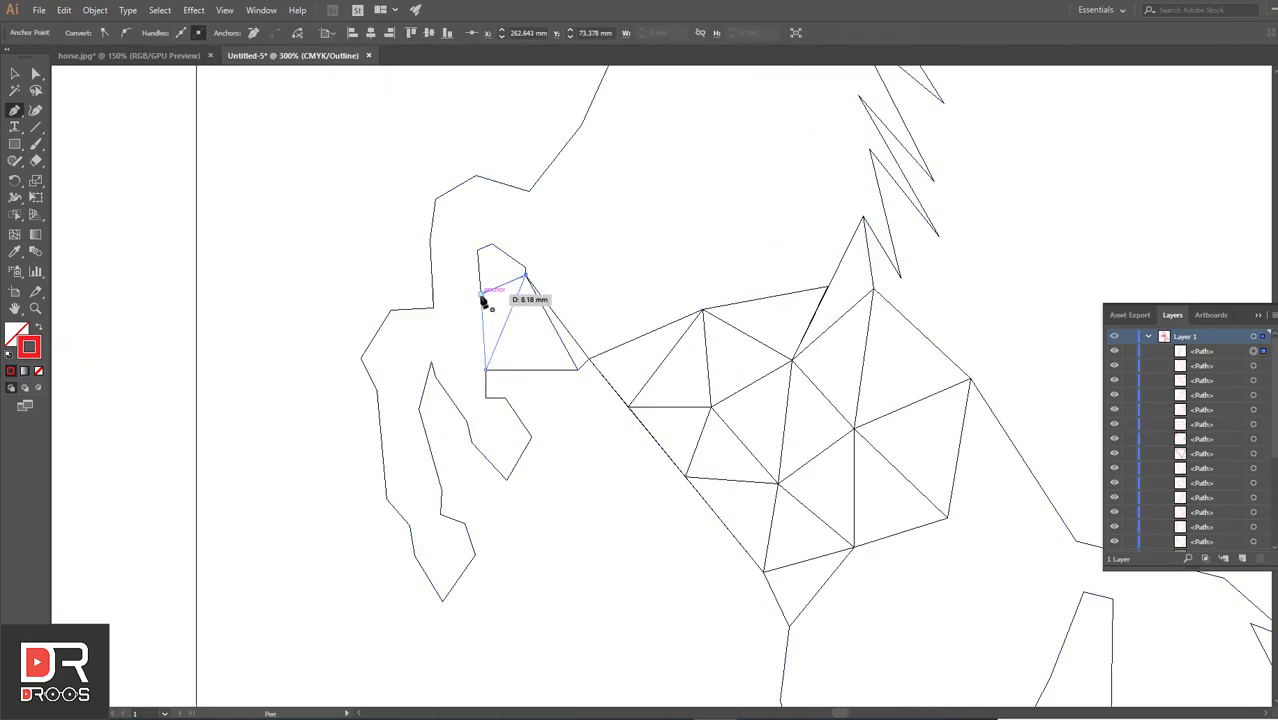
left_click(435, 200)
left_click(430, 243)
left_click(480, 250)
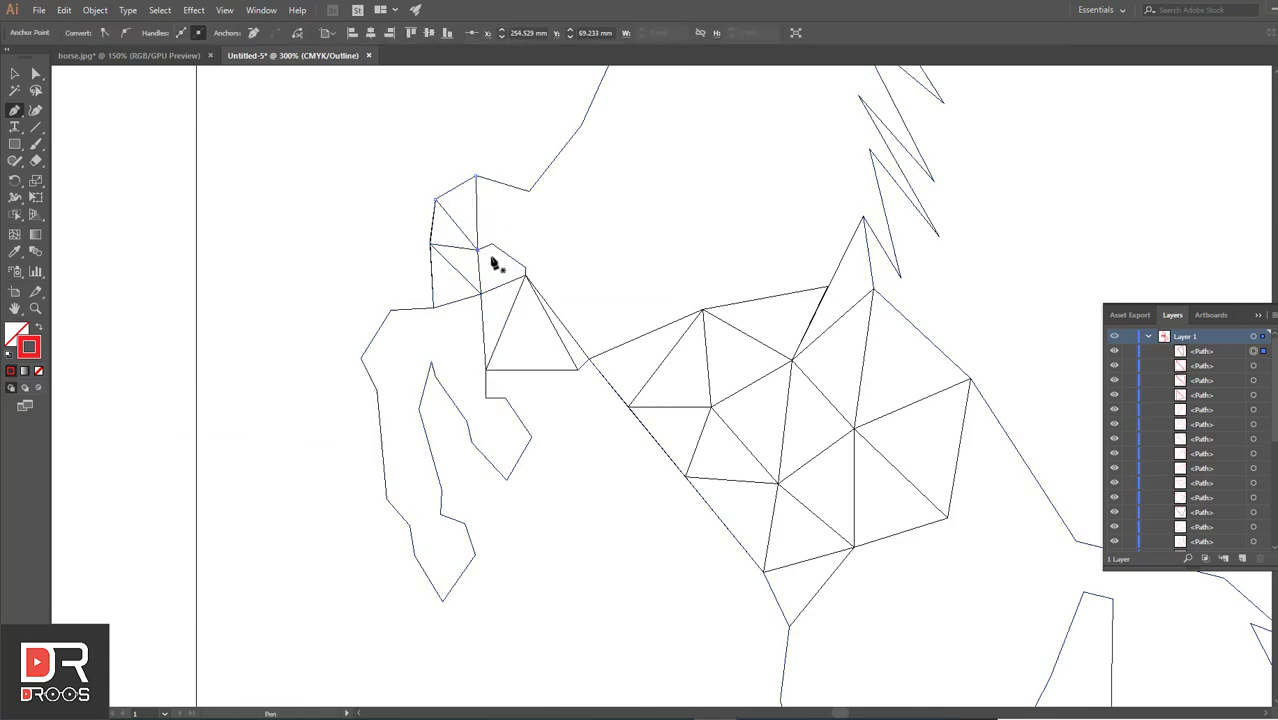
left_click(477, 176)
left_click(528, 191)
left_click(492, 236)
left_click(432, 307)
left_click(481, 296)
- Triangulate the neck down to the top of the foreleg
left_click(432, 307)
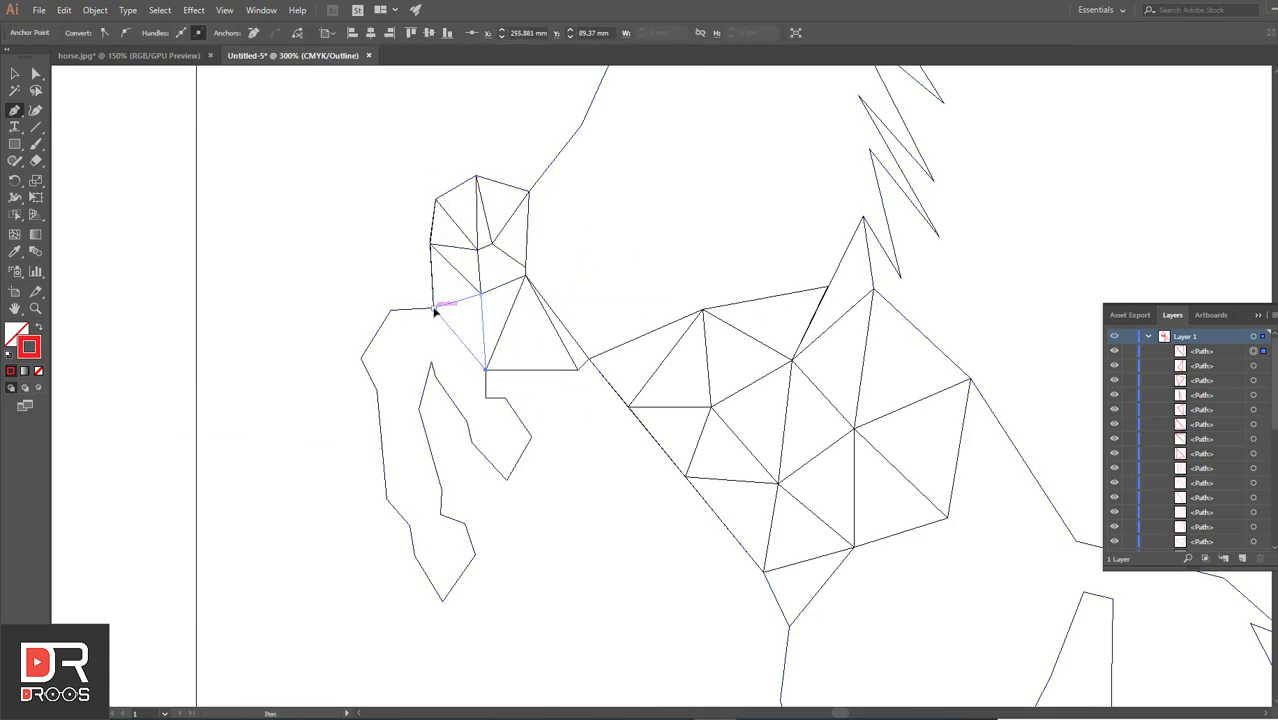
left_click(432, 362)
left_click(485, 370)
left_click(485, 370)
left_click(468, 423)
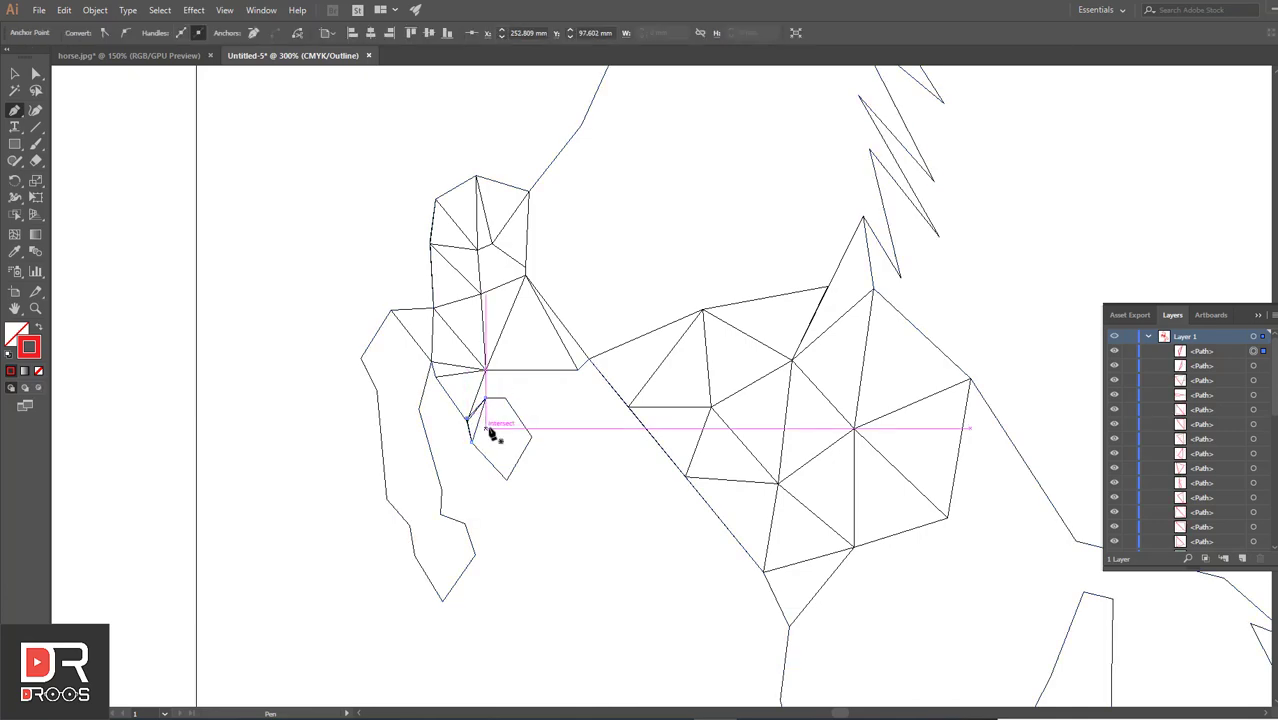
left_click(390, 310)
left_click(361, 357)
left_click(432, 362)
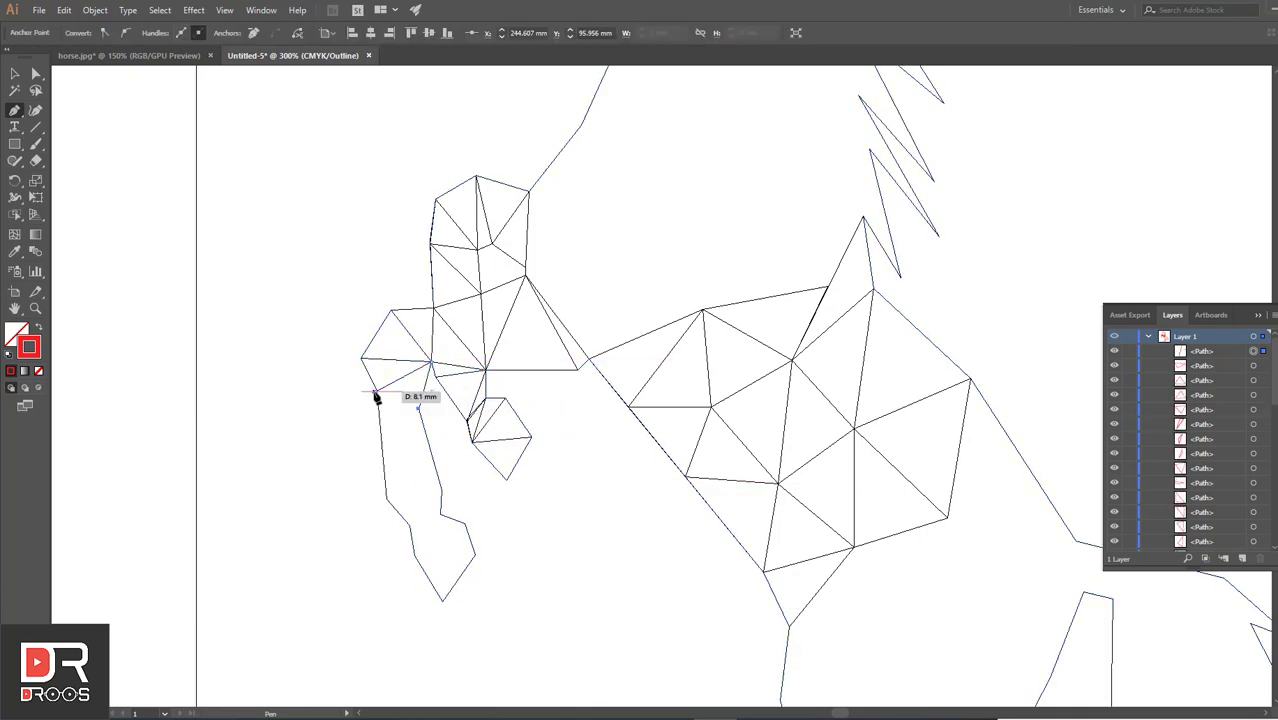
- Draw the triangles down the foreleg to the hoof
scroll(374, 394, "up", 3)
scroll(508, 540, "down", 5)
left_click(475, 210)
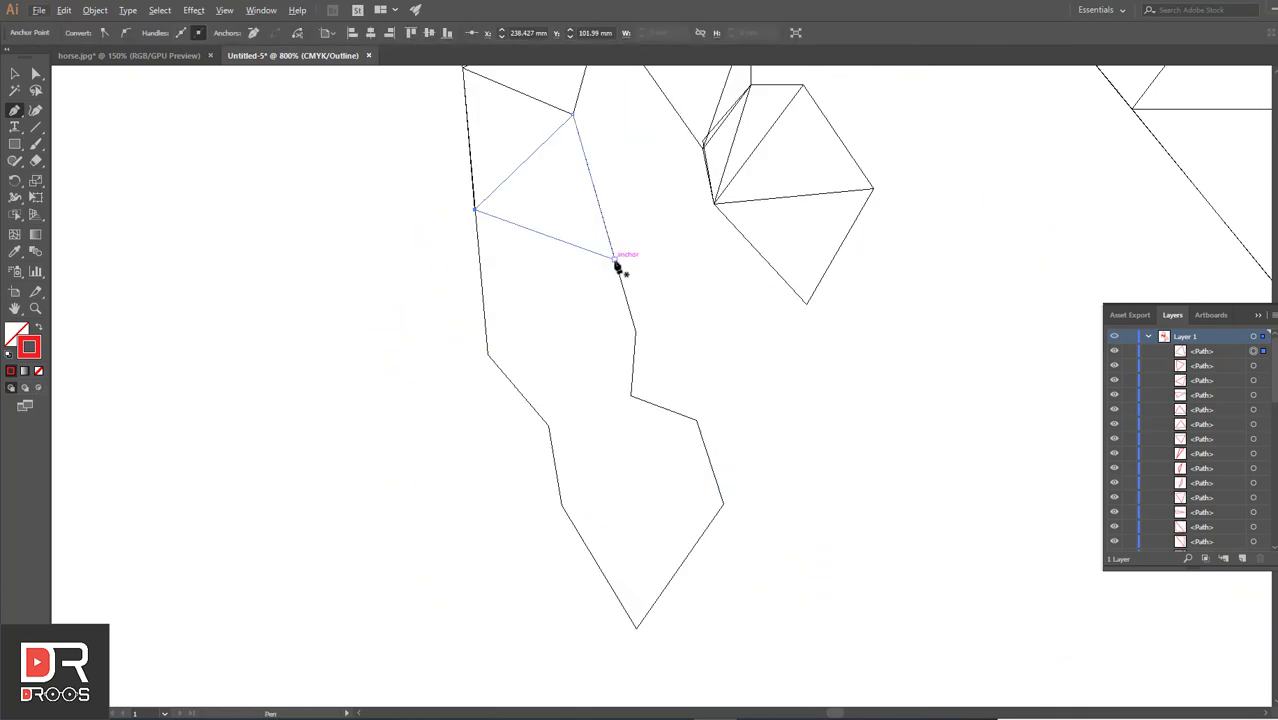
left_click(616, 262)
left_click(488, 352)
left_click(635, 332)
left_click(548, 425)
left_click(561, 502)
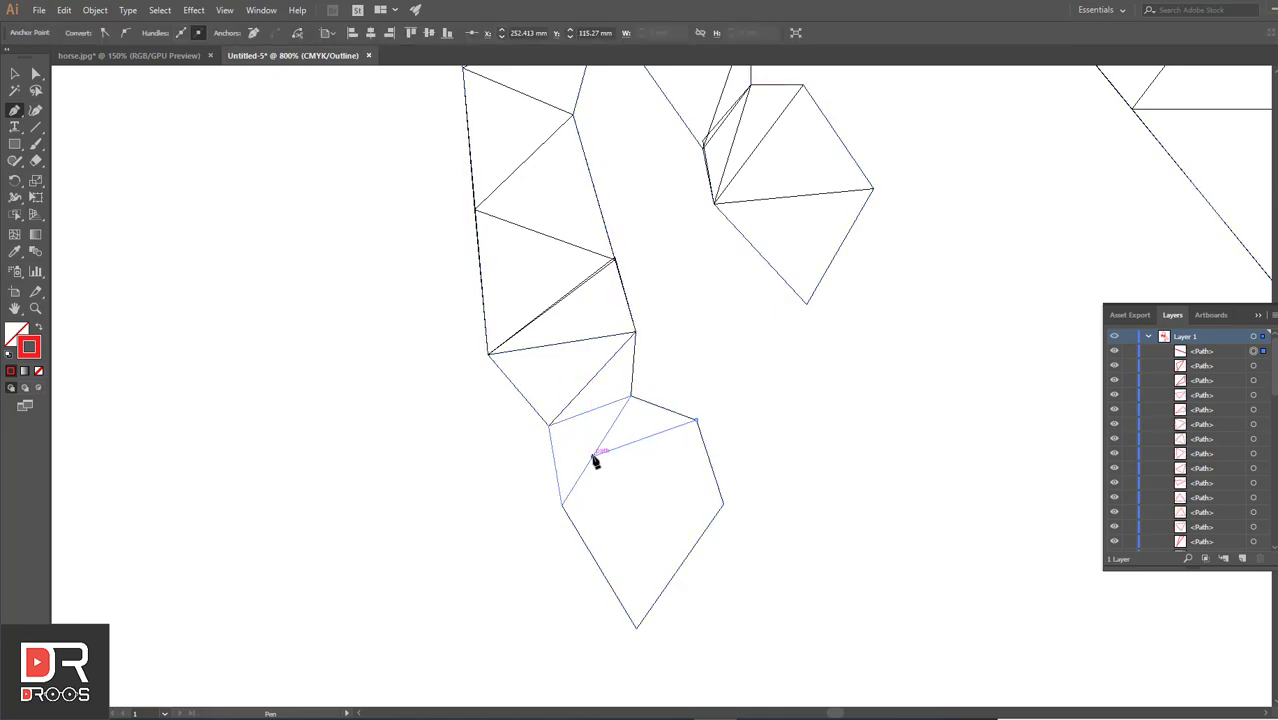
left_click(593, 456)
left_click(697, 422)
left_click(593, 456)
left_click(598, 566)
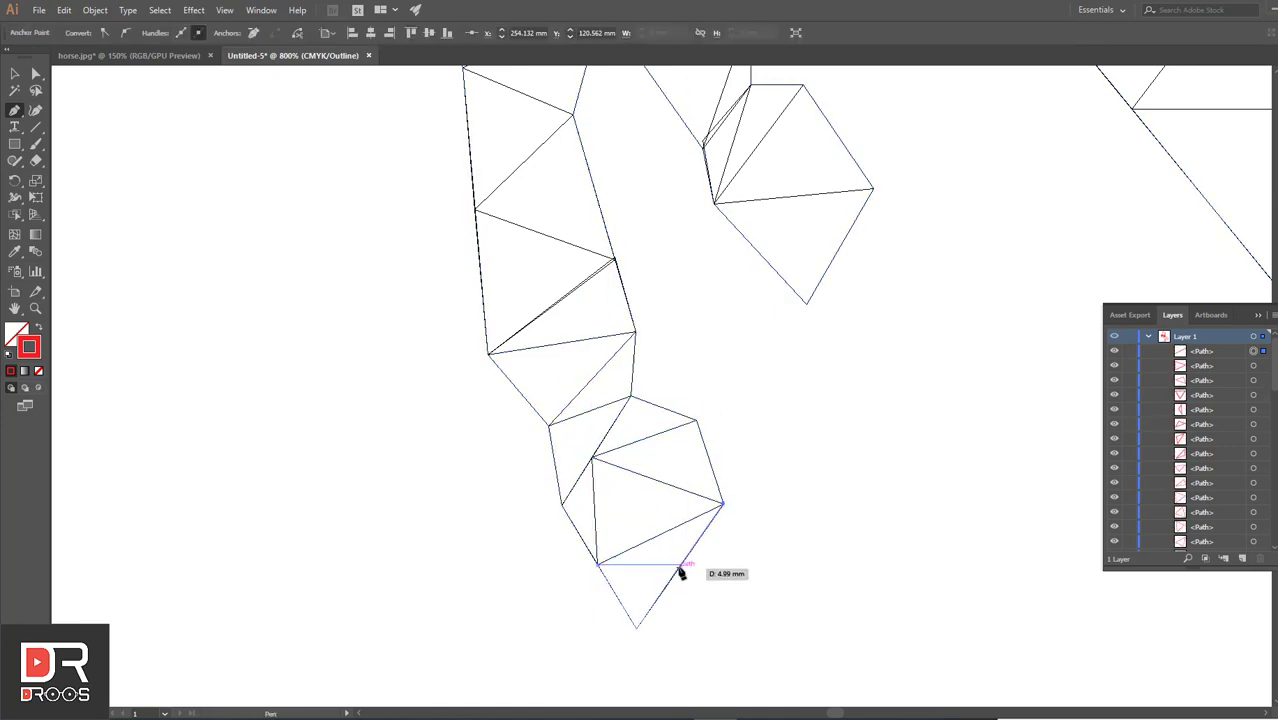
- Add triangles along the neck that connect to the mane's zigzag points
scroll(864, 491, "down", 3)
scroll(465, 455, "up", 2)
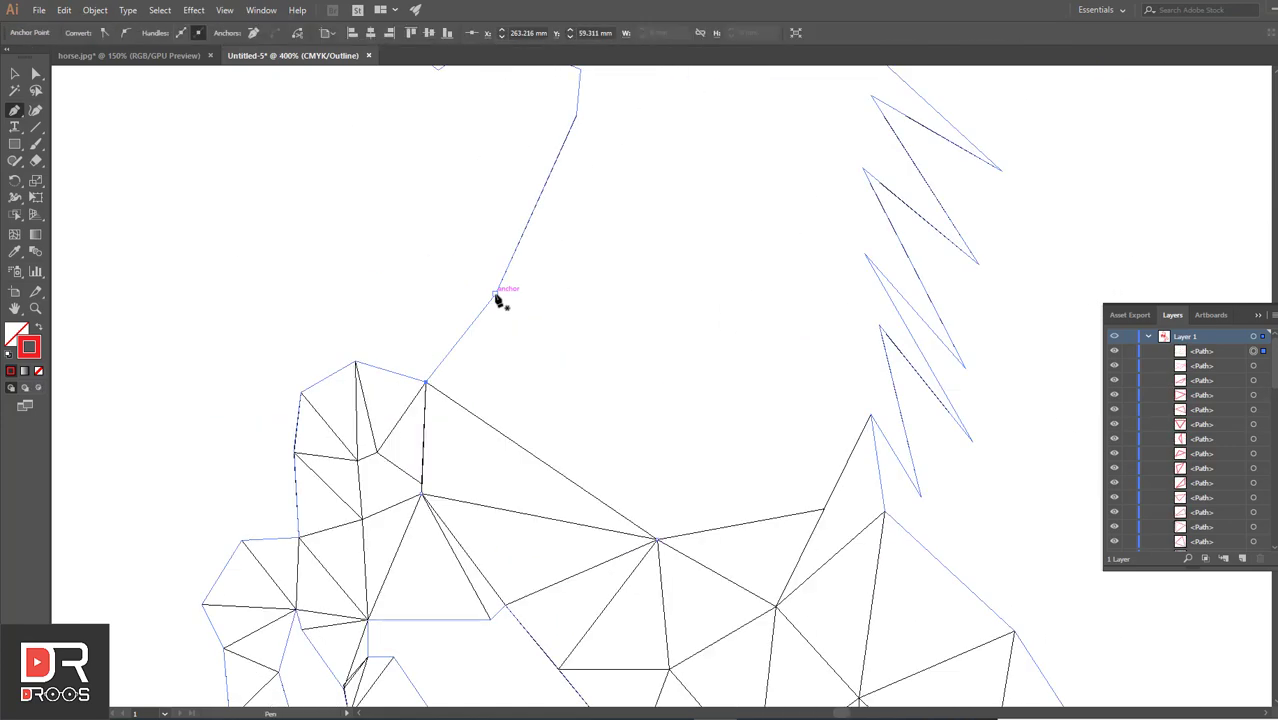
left_click(711, 360)
left_click(827, 499)
scroll(551, 385, "right", 2)
left_click(738, 412)
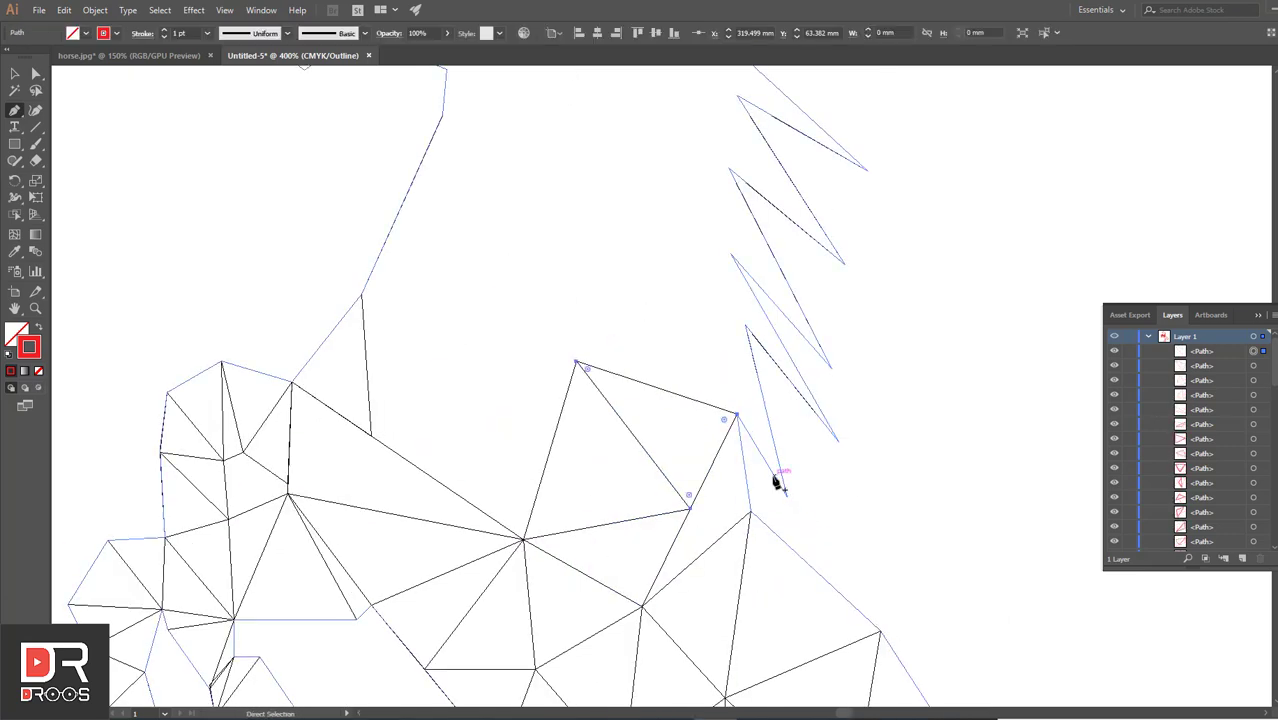
left_click(745, 325)
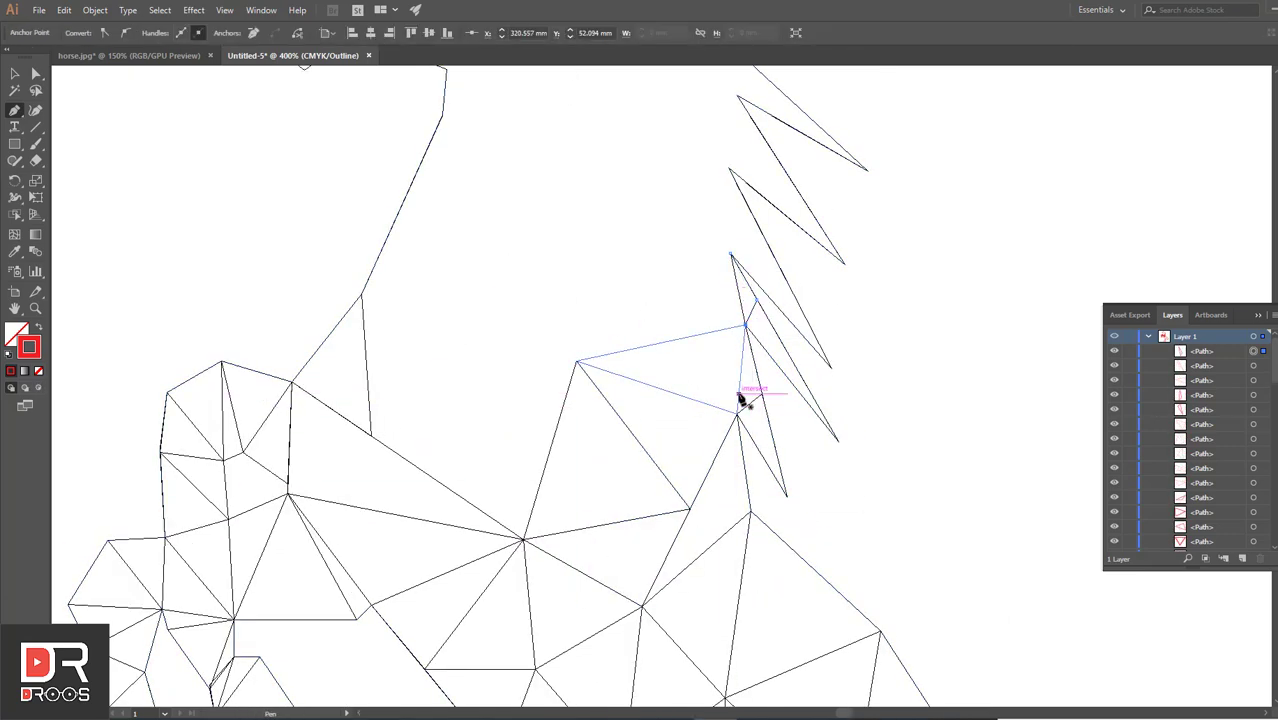
scroll(813, 448, "down", 2)
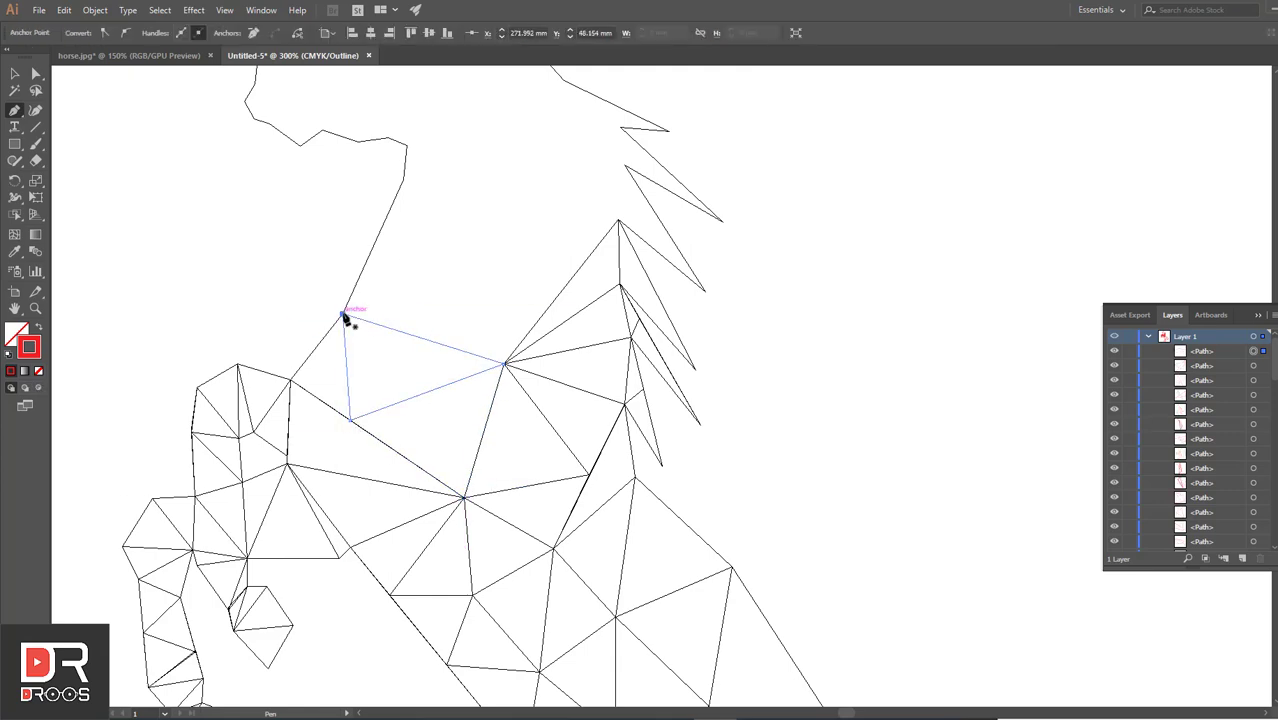
left_click(618, 220)
scroll(618, 220, "down", 5)
scroll(832, 484, "up", 6)
left_click(837, 410)
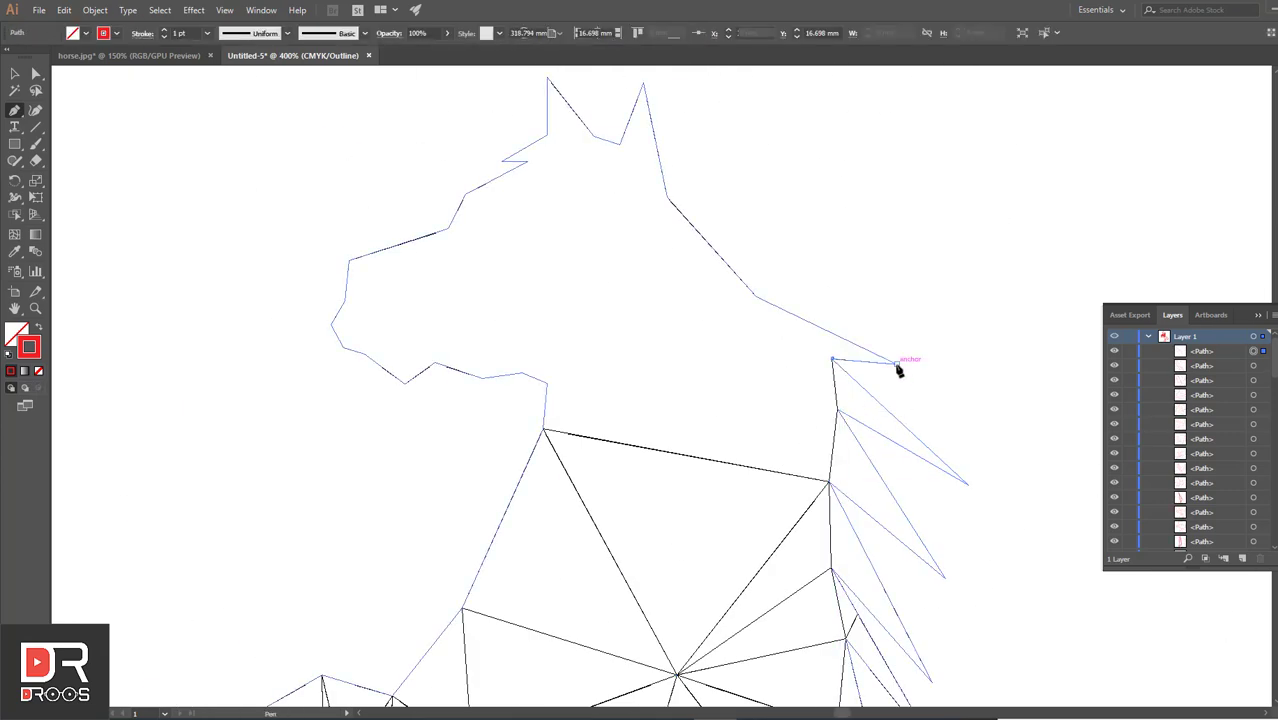
- Fill in the last triangles below the head and across the throat
left_click(548, 383)
left_click(698, 457)
left_click(837, 410)
left_click(832, 358)
left_click(757, 402)
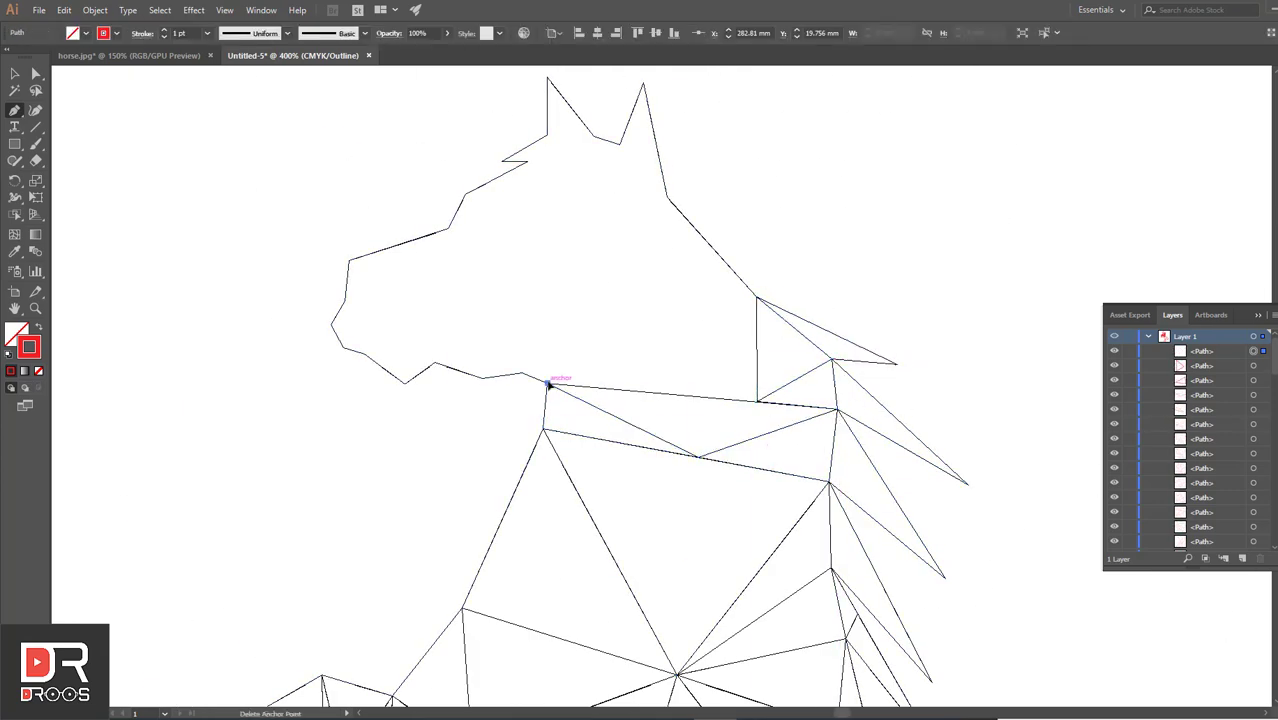
left_click(548, 383)
left_click(449, 228)
left_click(405, 383)
scroll(674, 402, "down", 3)
scroll(674, 402, "down", 1)
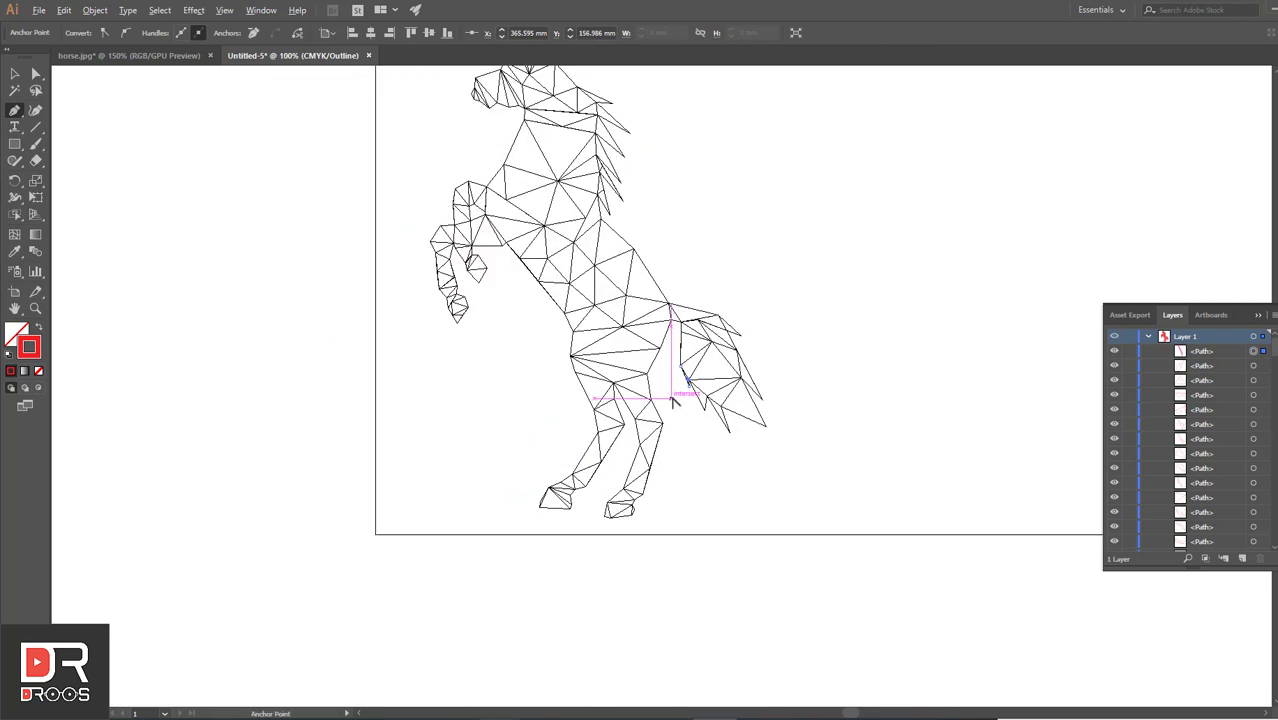
scroll(674, 400, "left", 3)
scroll(675, 405, "up", 3)
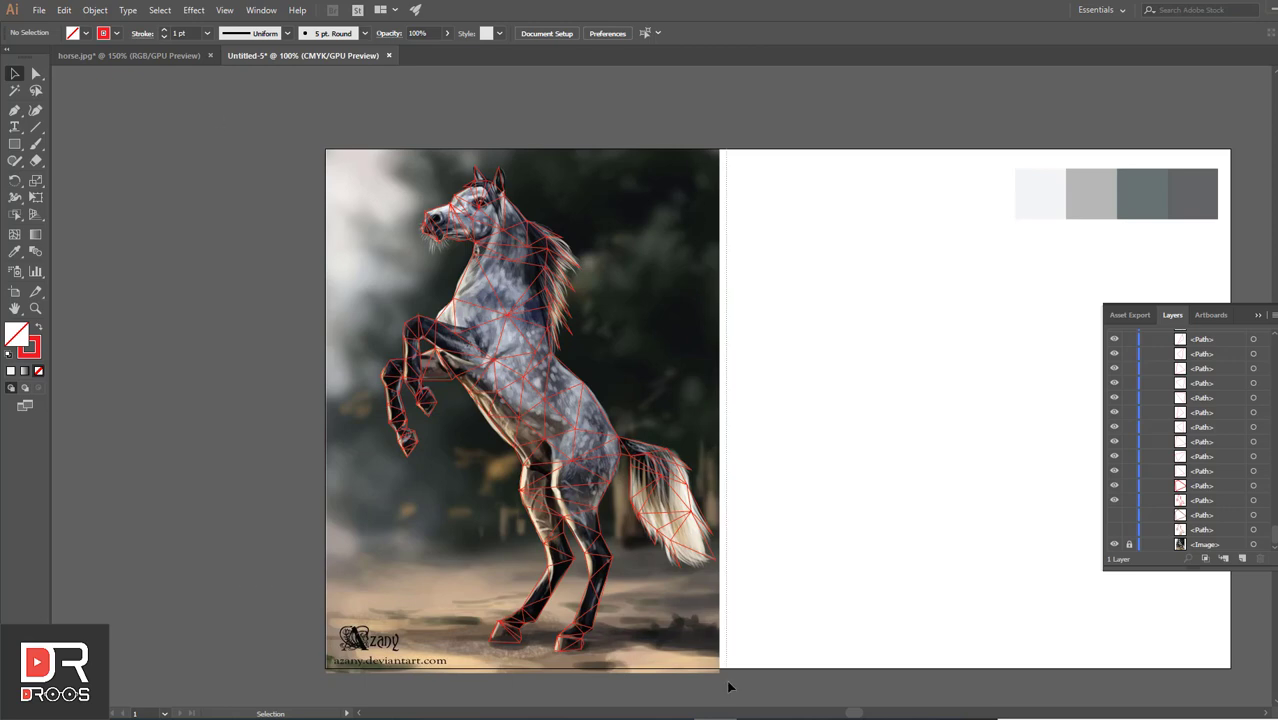
- Select every triangle path over the horse and apply Object > Live Paint > Make
left_click_drag(729, 687, 228, 224)
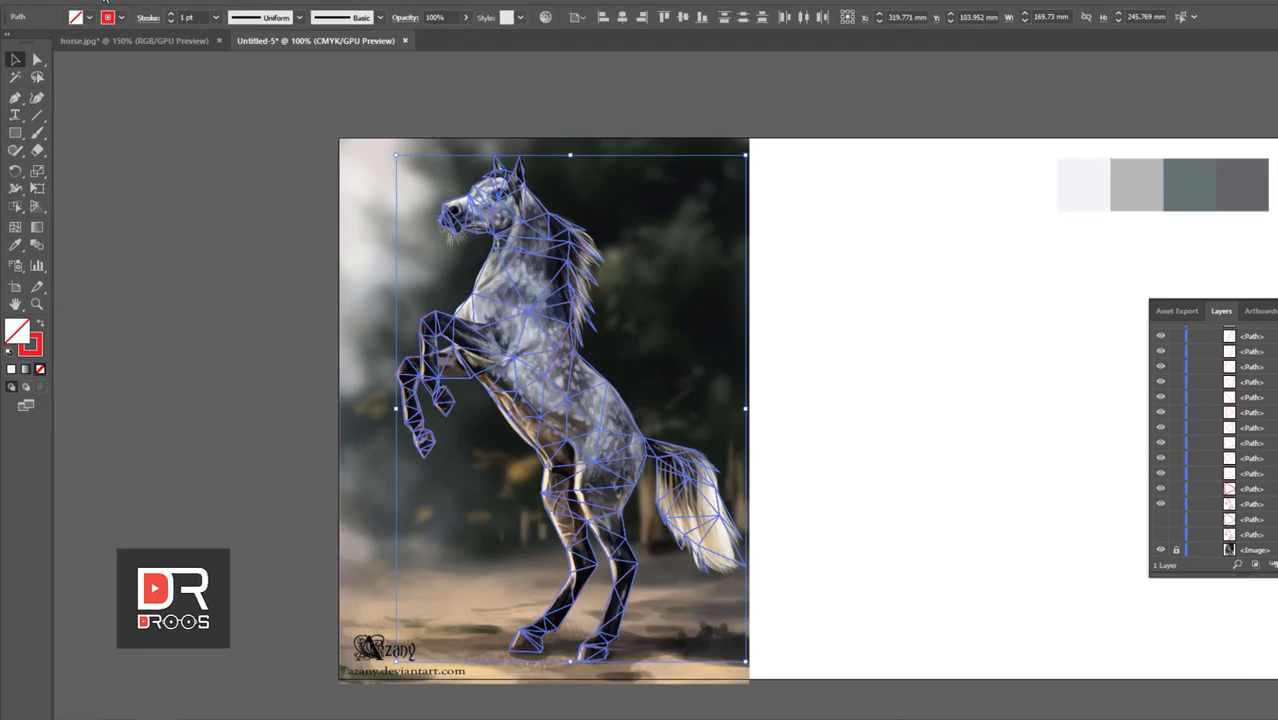
left_click(95, 10)
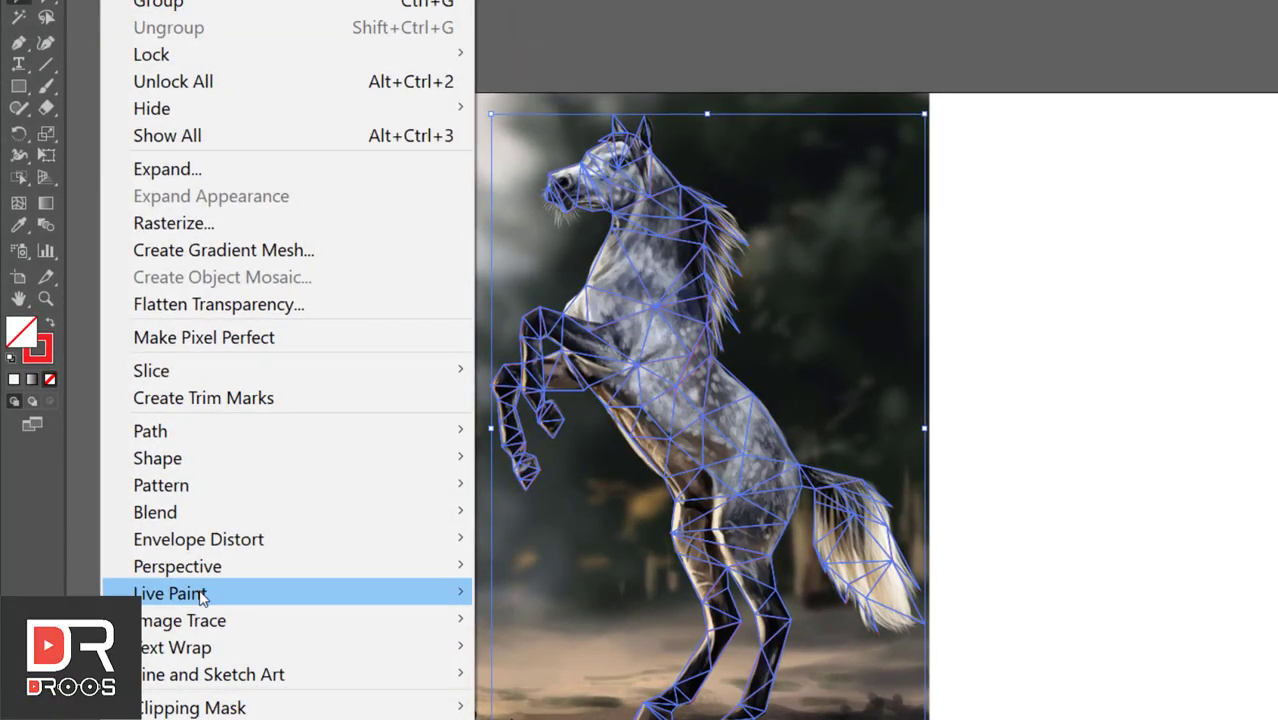
mouse_move(170, 593)
left_click(517, 595)
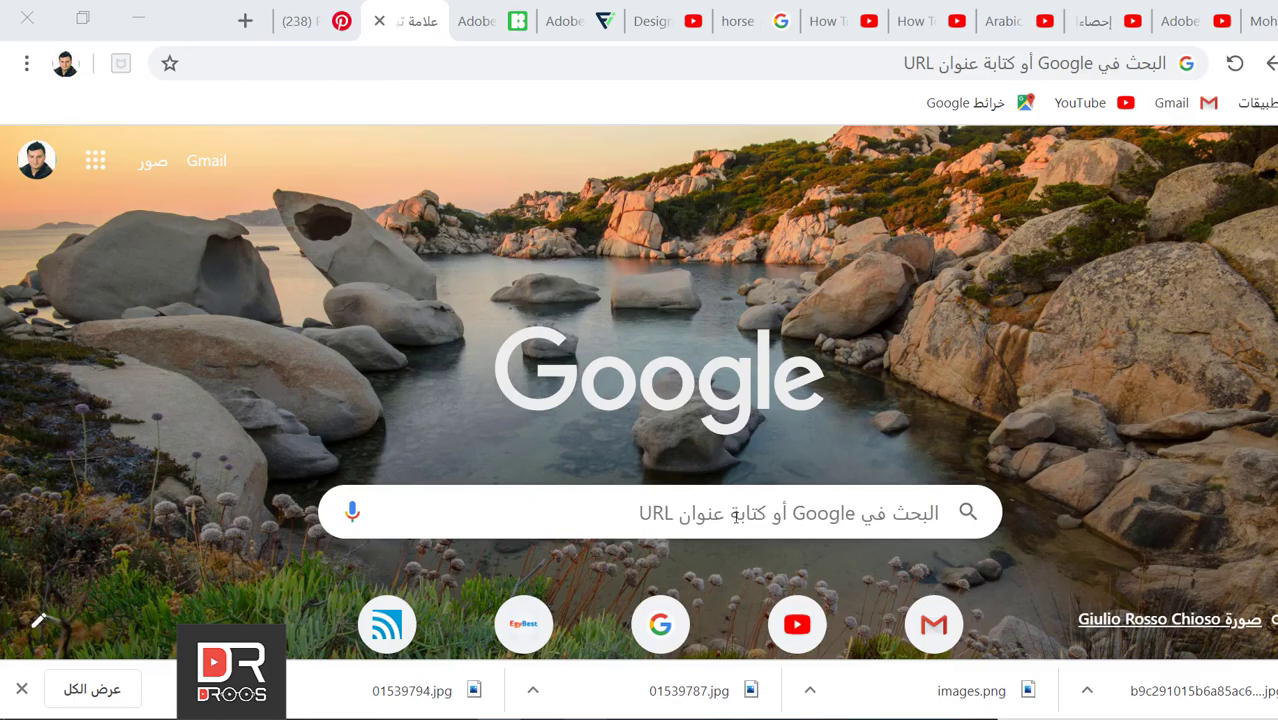
- Search Google for 'adobe color cc' from the Chrome address bar
left_click(735, 514)
type("ش")
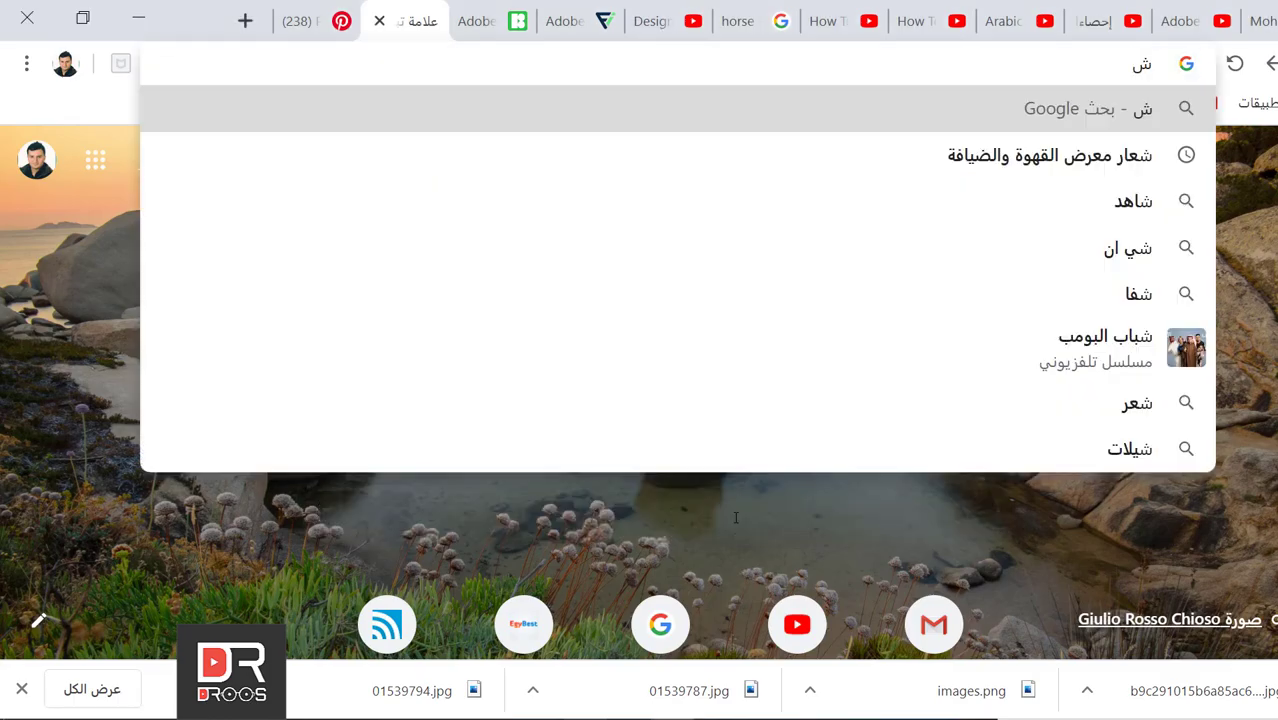
key("BackSpace")
type("a")
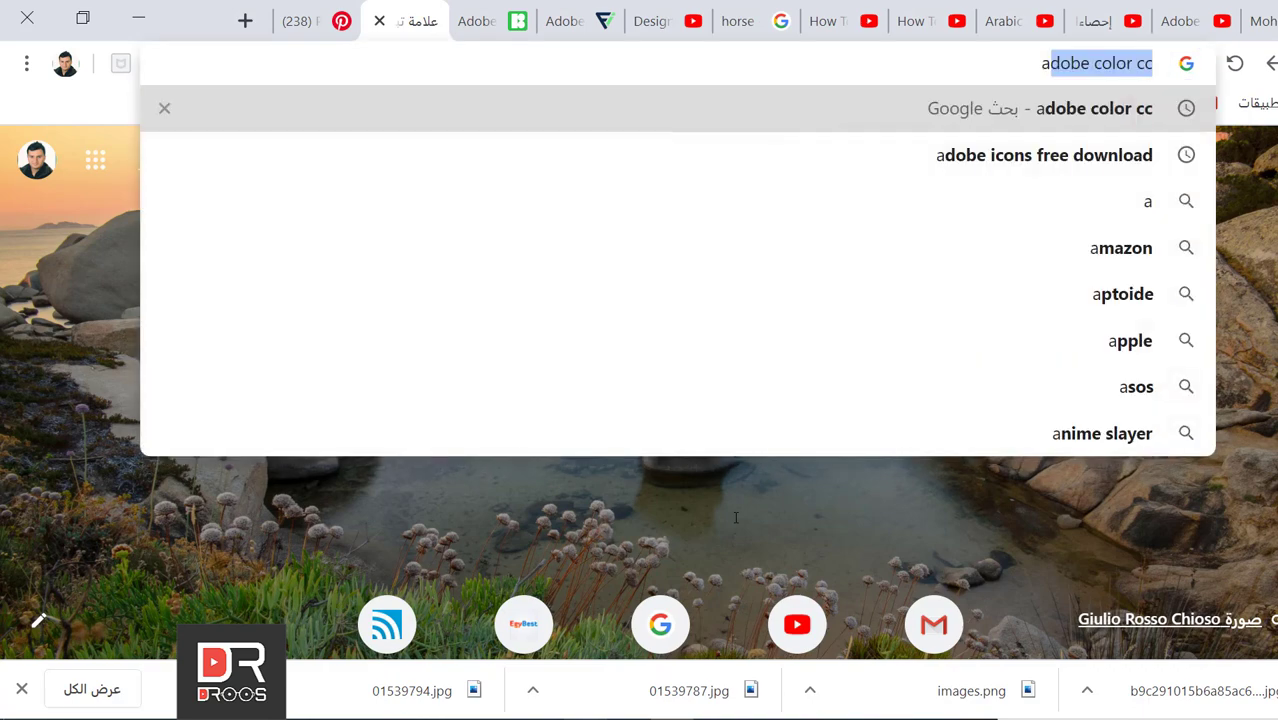
type("do")
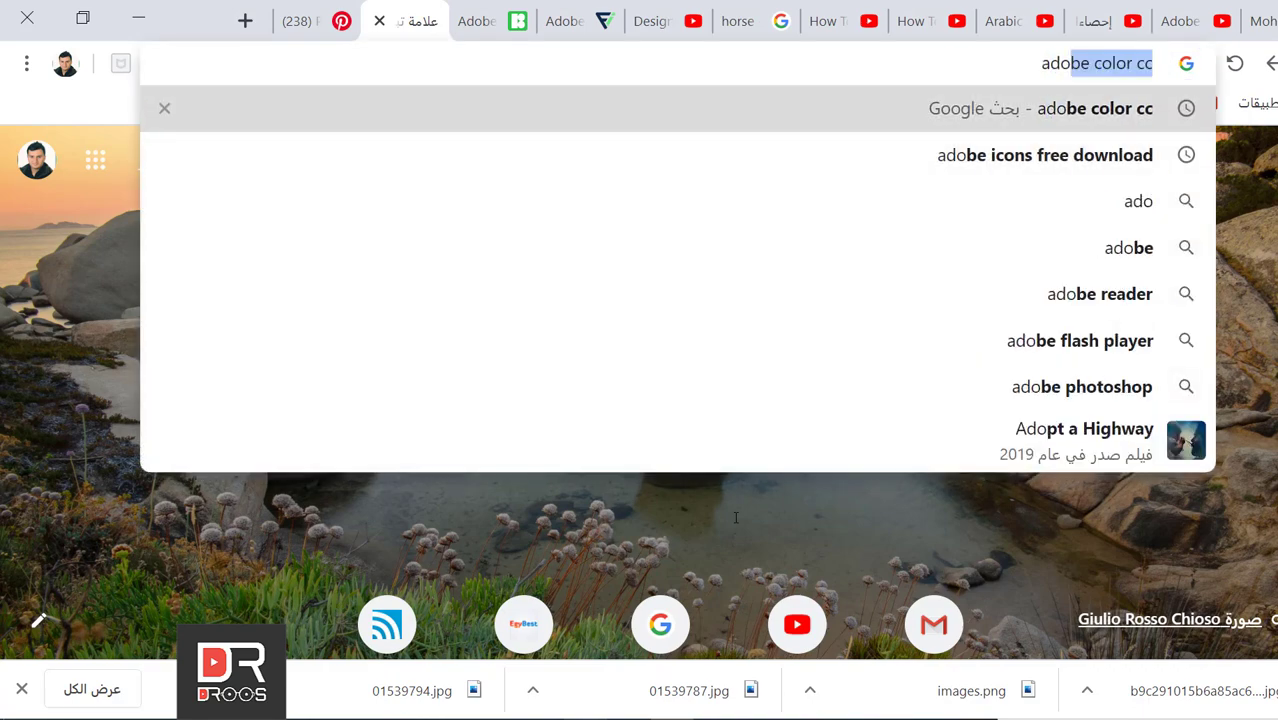
key("Return")
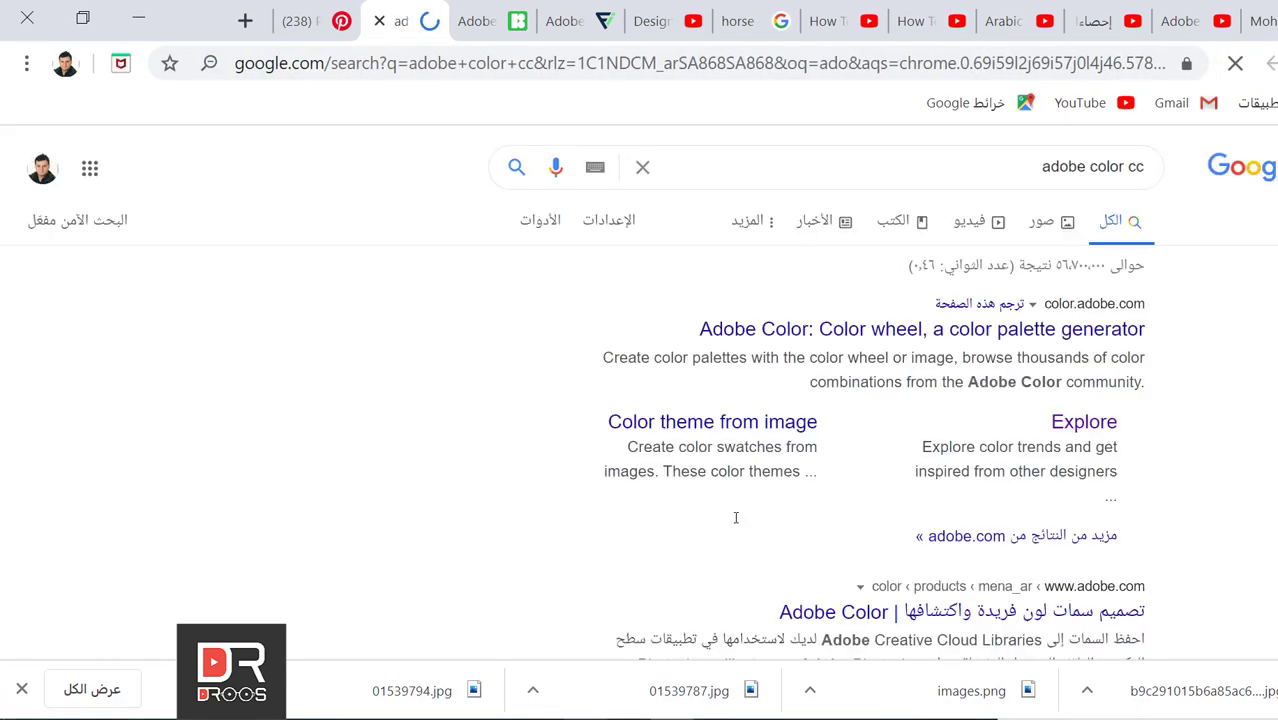
- Open the Adobe Color site from the search results and focus its palette search
left_click(1084, 423)
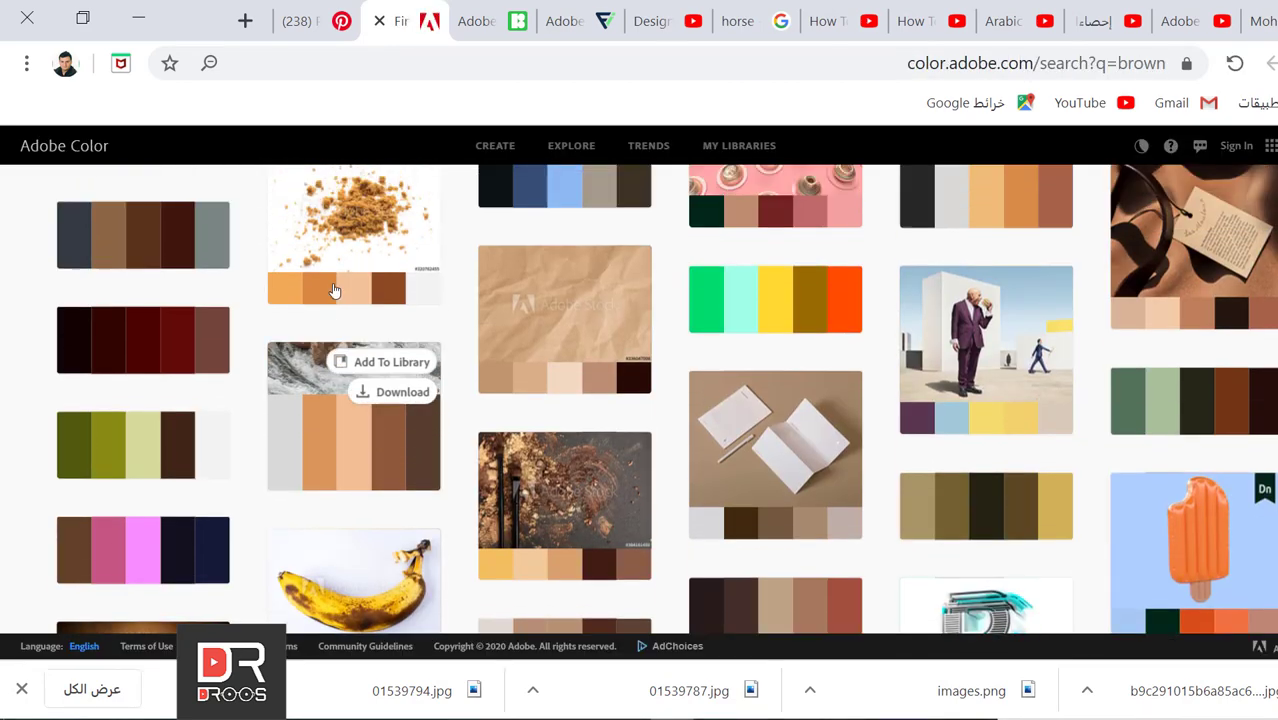
scroll(306, 280, "up", 2)
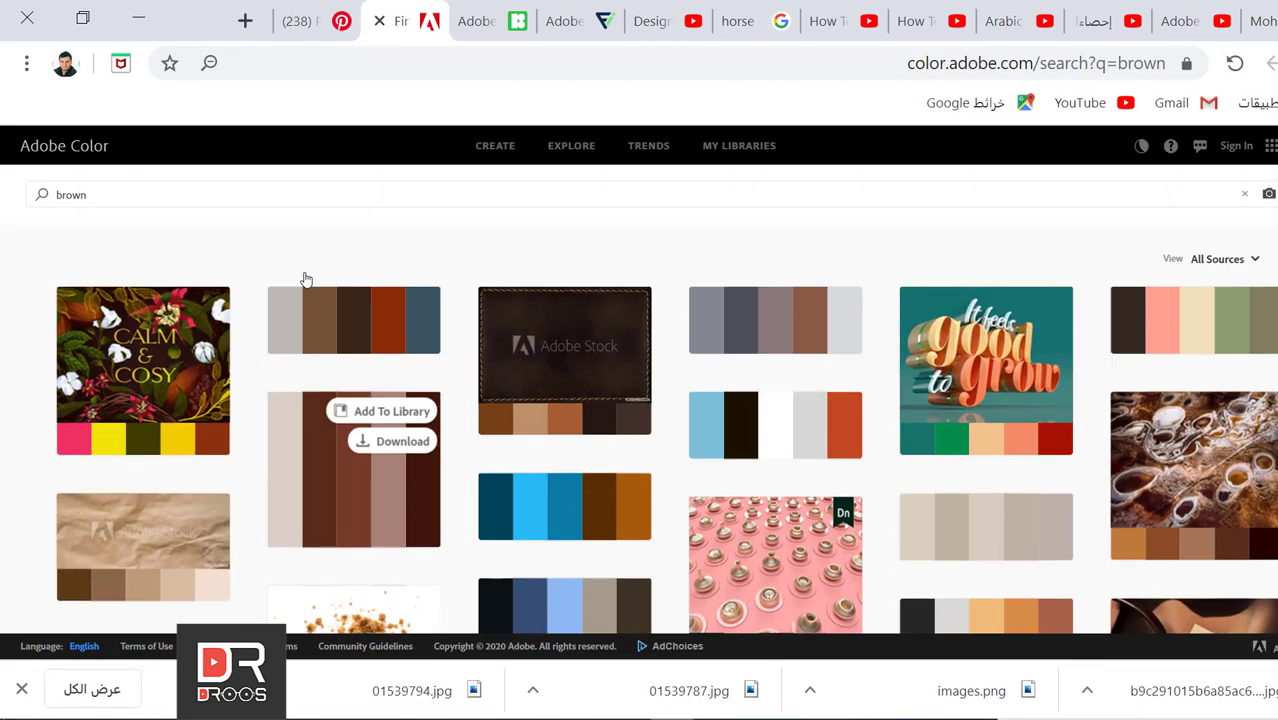
left_click(114, 194)
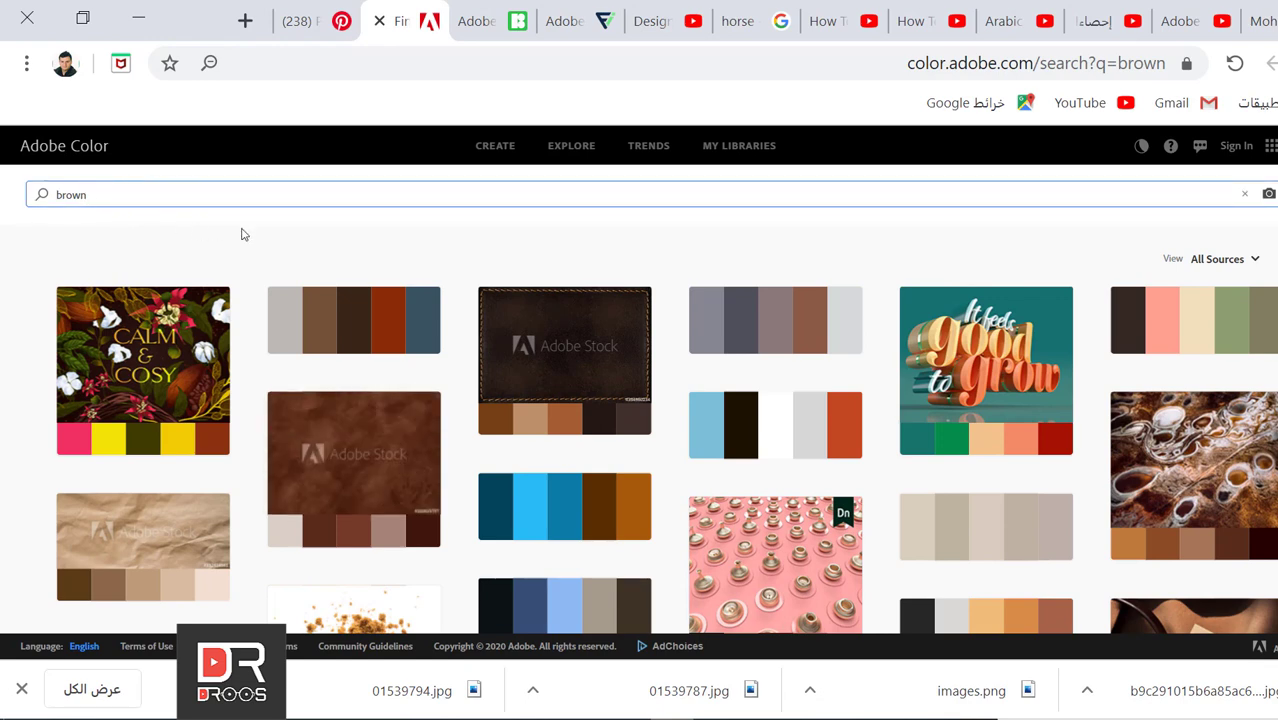
- Open the brown Salt Pans palette and copy its first hex code, #BF793B
scroll(241, 234, "down", 2)
scroll(300, 255, "up", 1)
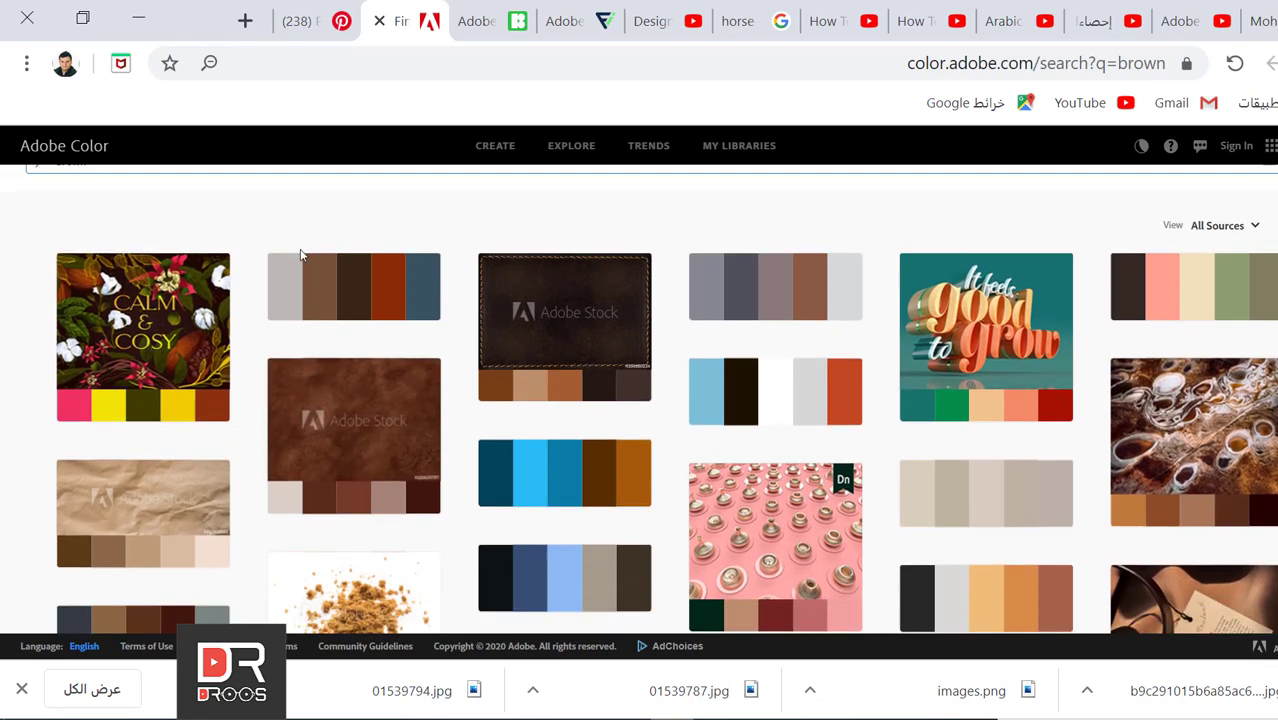
scroll(300, 248, "down", 2)
scroll(422, 319, "down", 3)
scroll(715, 373, "up", 2)
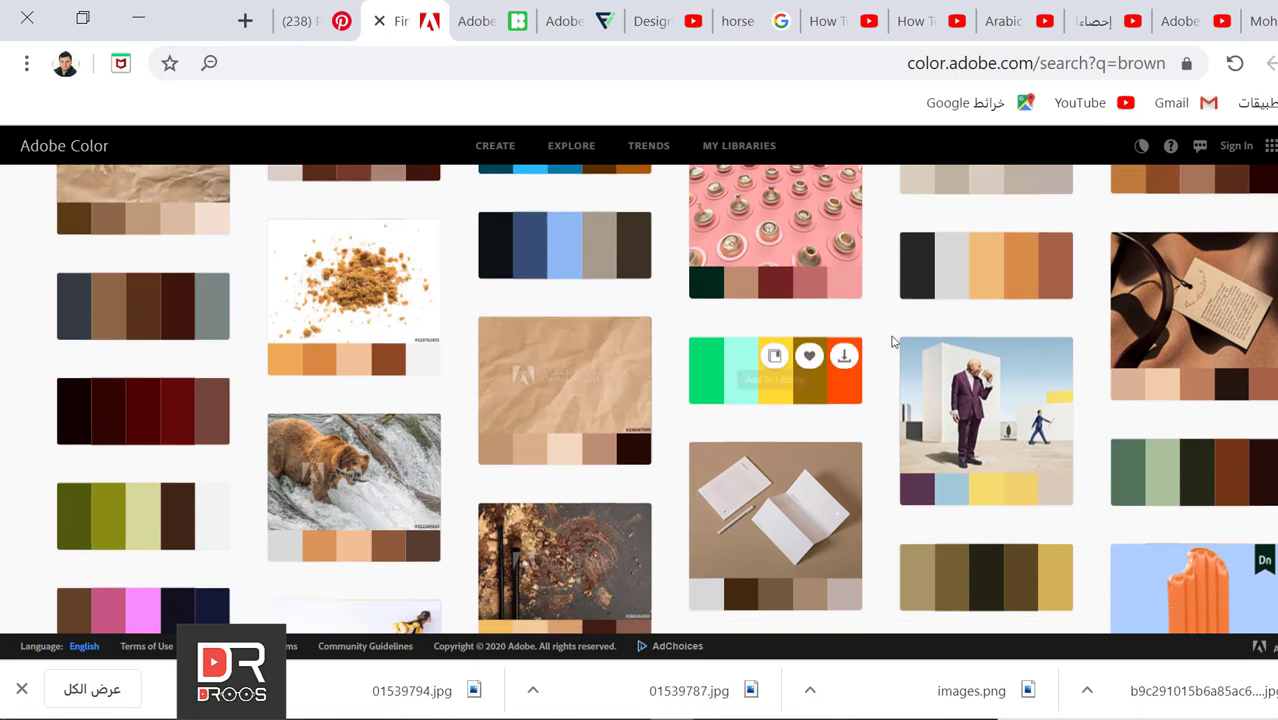
scroll(1050, 330, "up", 3)
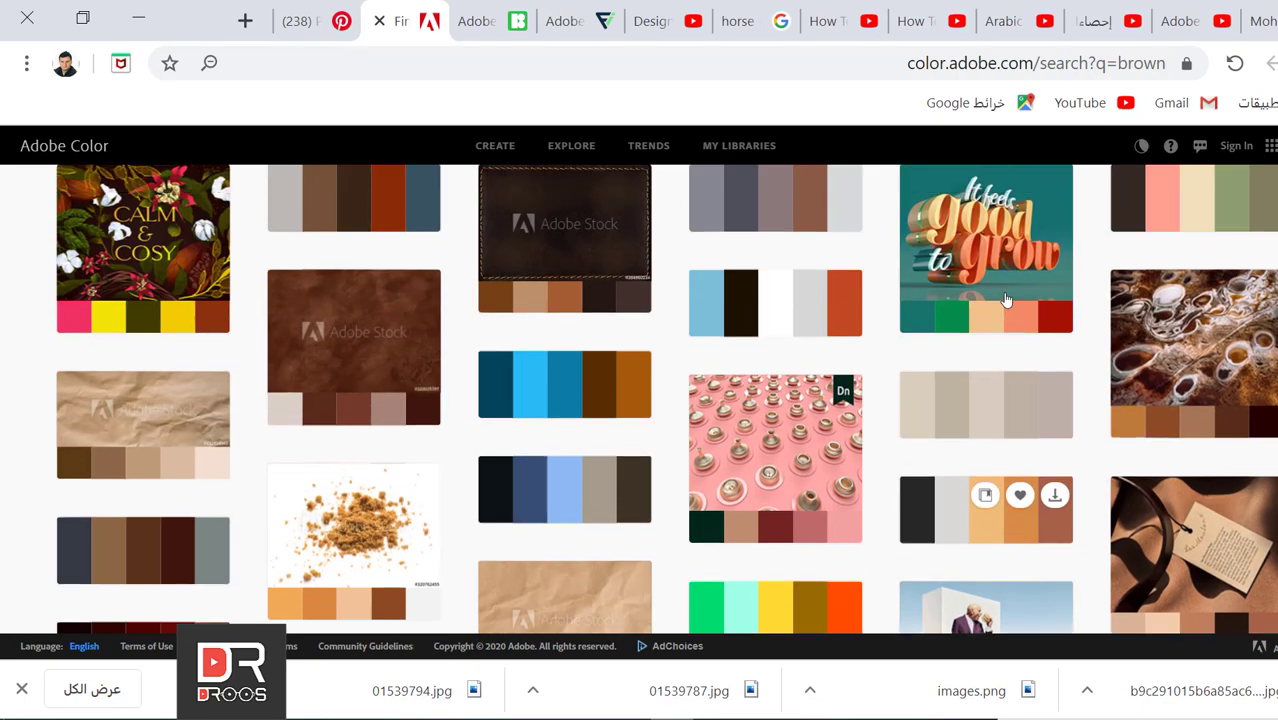
left_click(1190, 368)
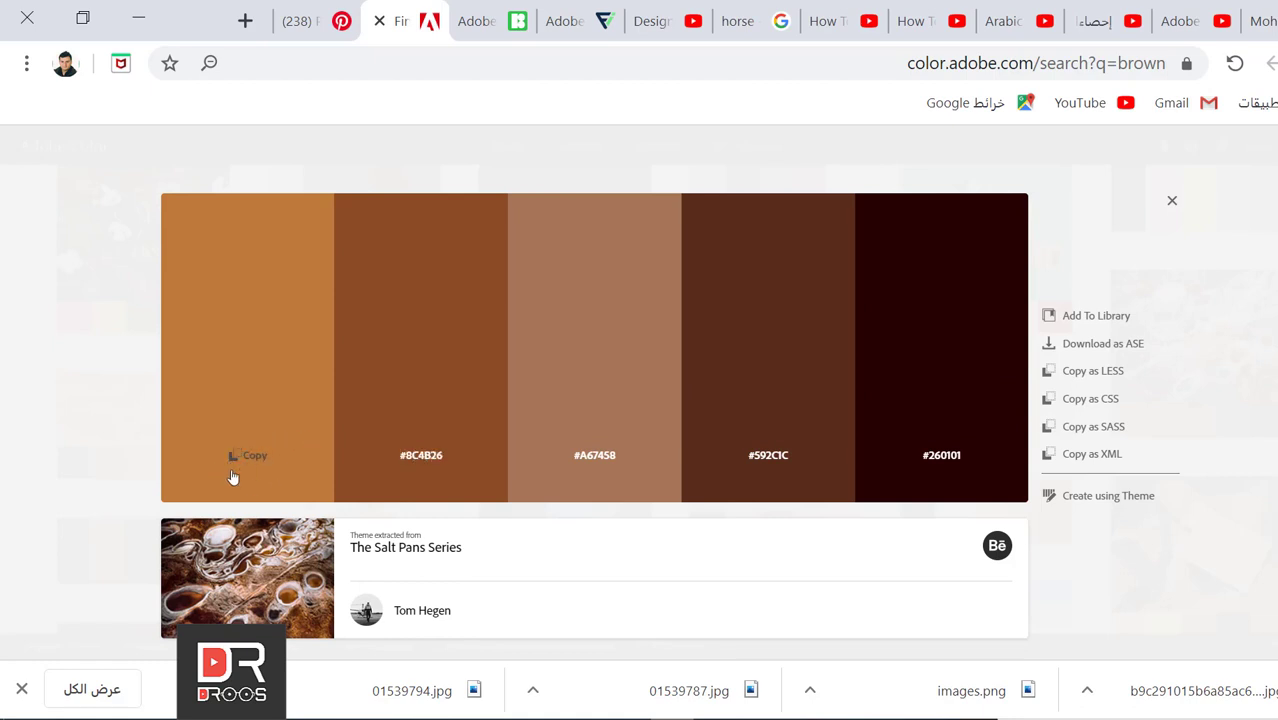
left_click(257, 466)
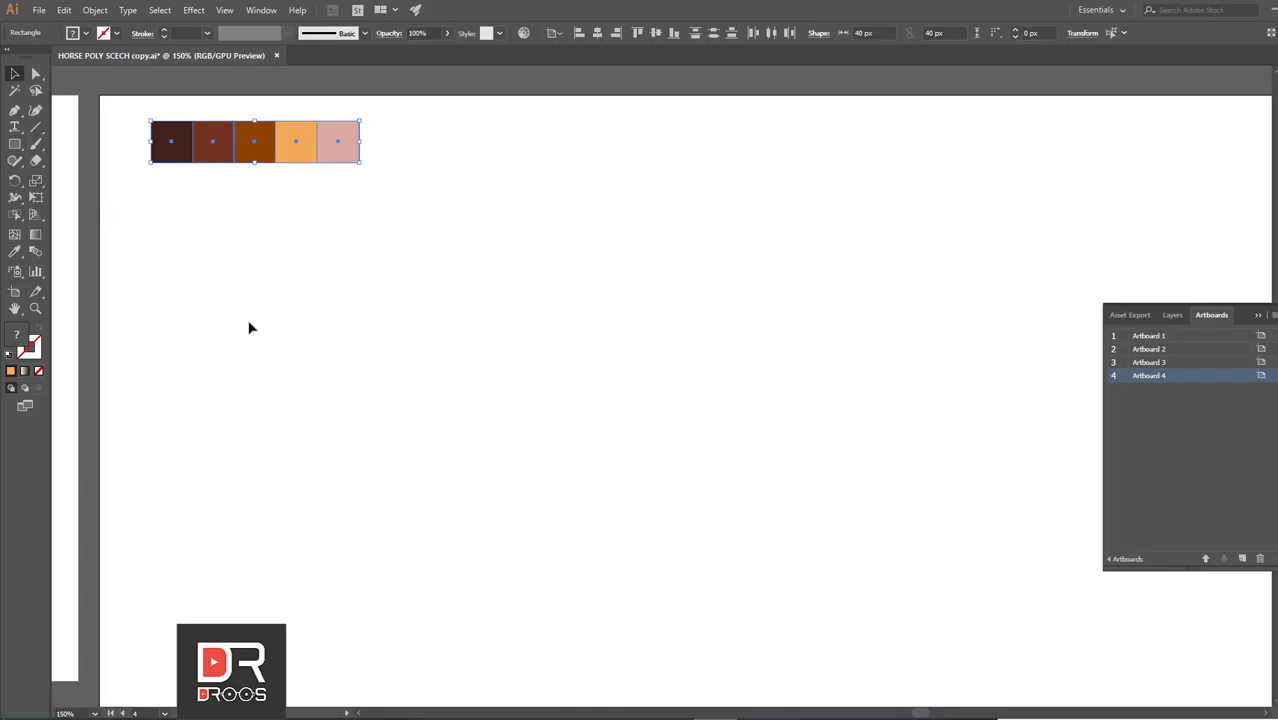
- Give the first swatch rectangle a #BF793B fill, then return to Chrome
left_click(187, 208)
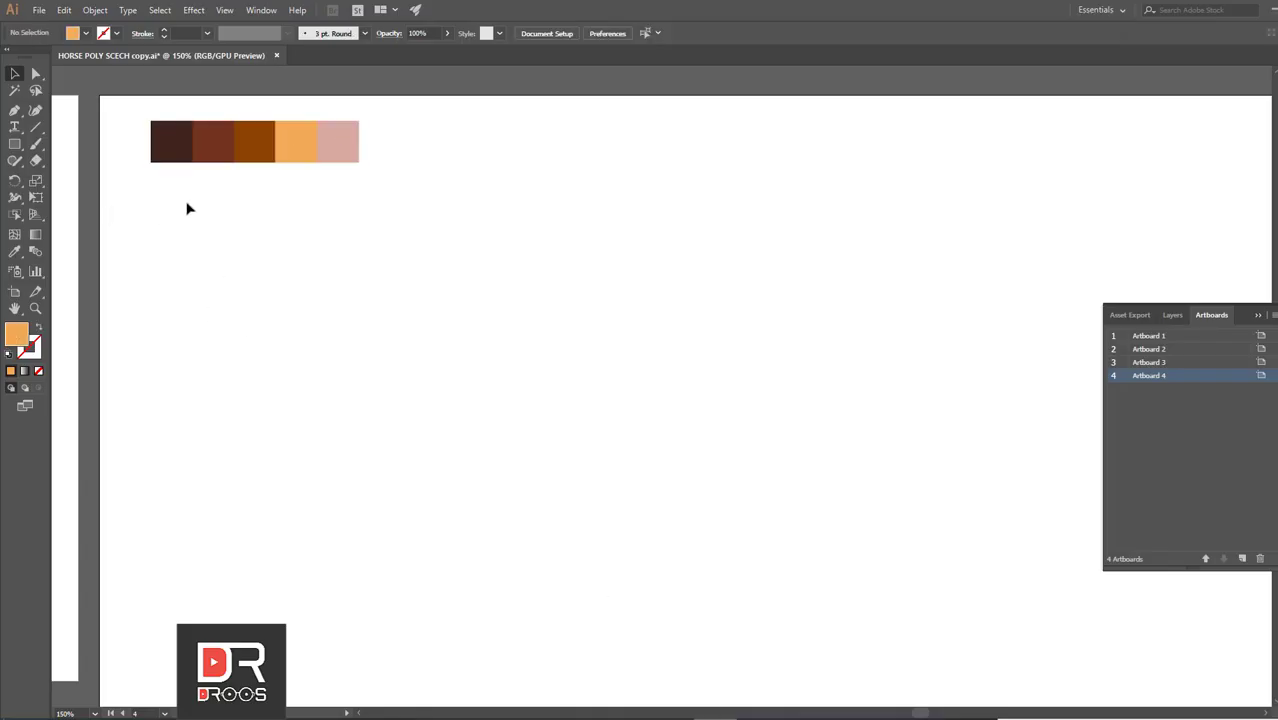
left_click(170, 155)
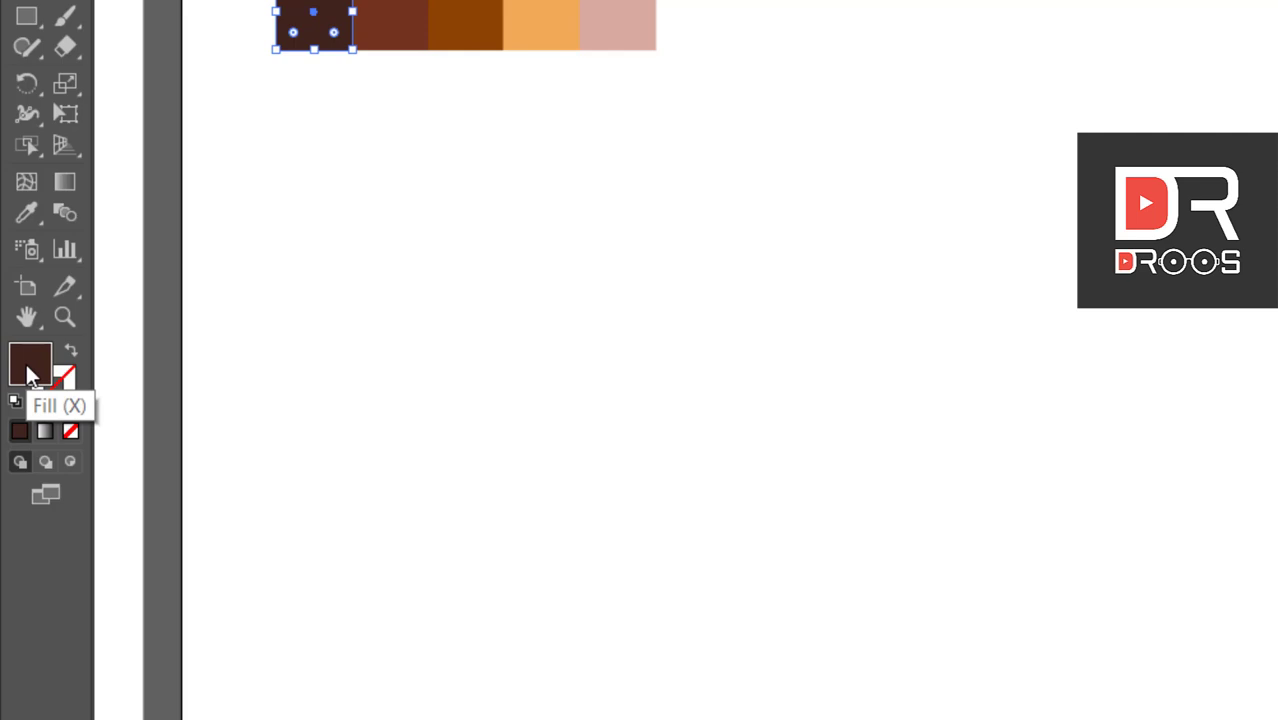
double_click(30, 368)
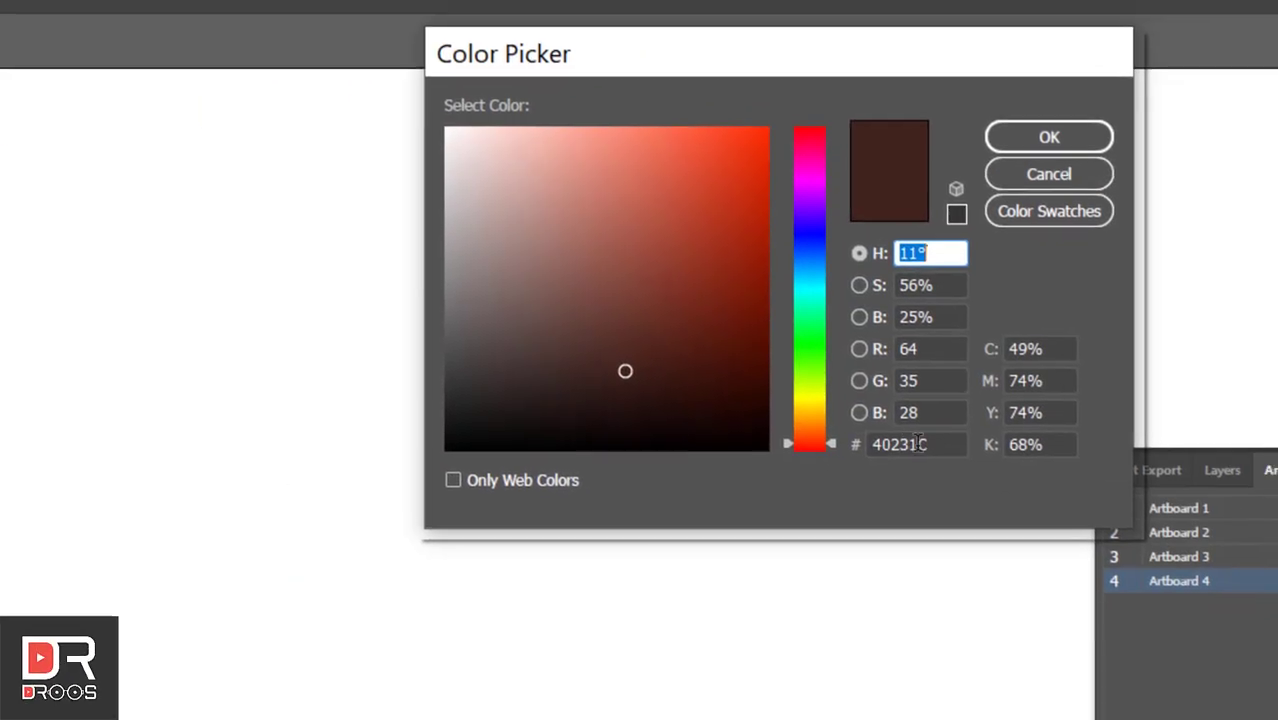
left_click(941, 445)
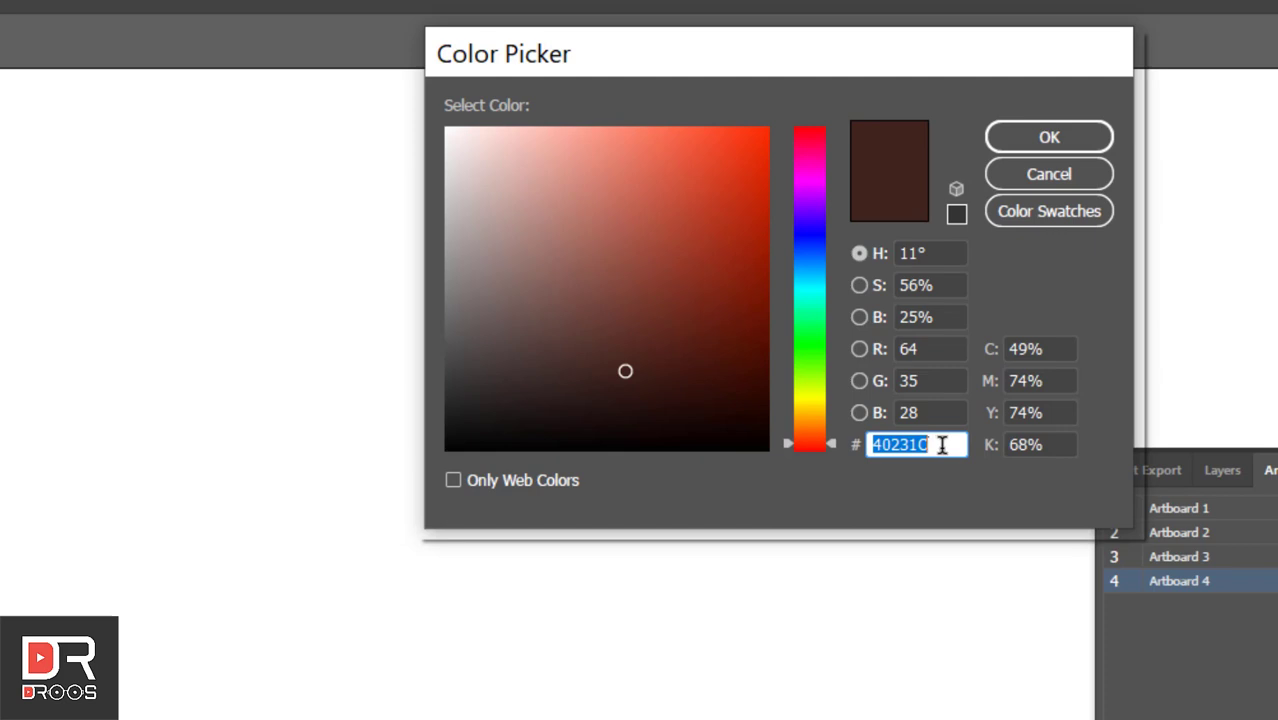
key("Return")
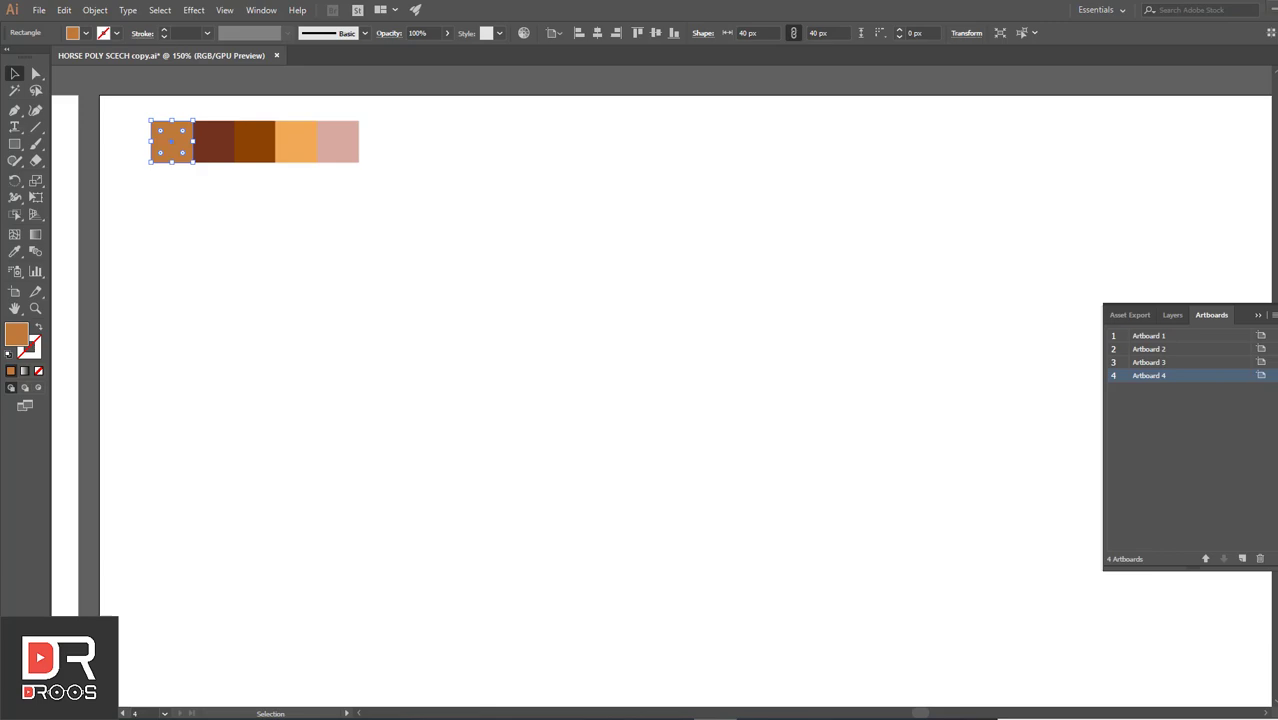
key("alt+Tab")
- Copy #8C4B26 and apply it as the second swatch rectangle's fill
left_click(424, 460)
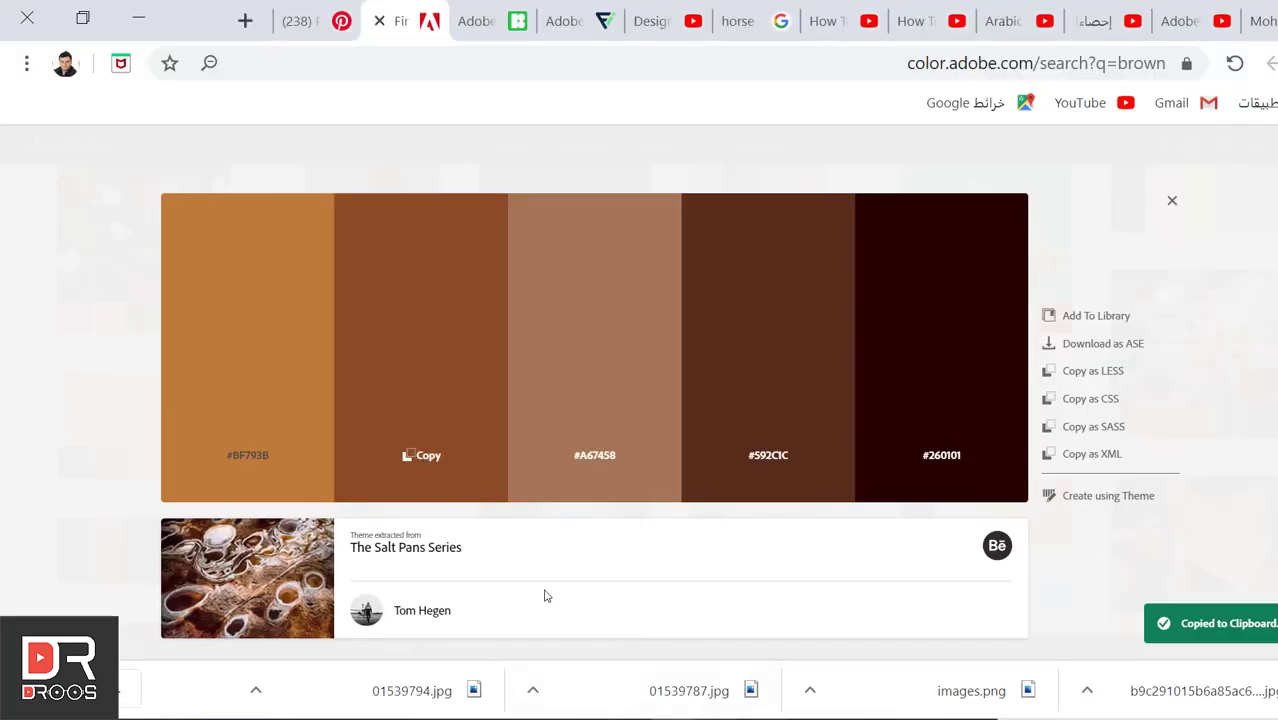
key("alt+Tab")
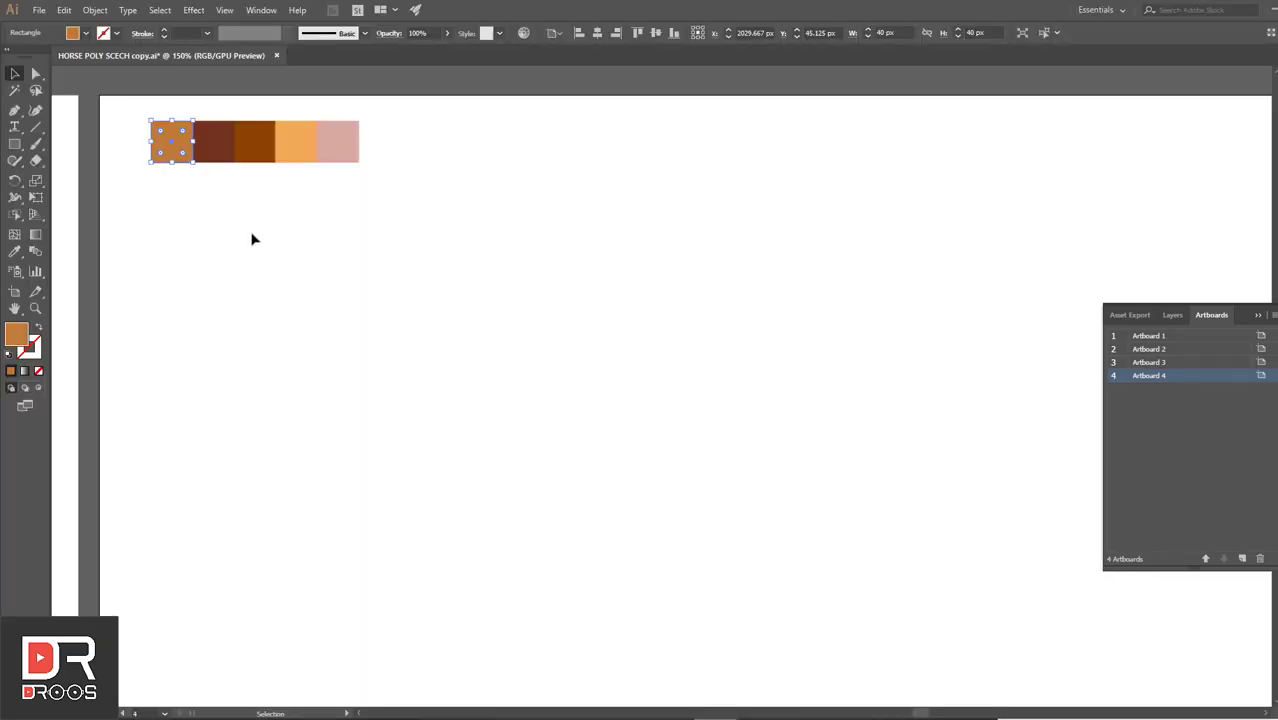
left_click(213, 150)
double_click(24, 336)
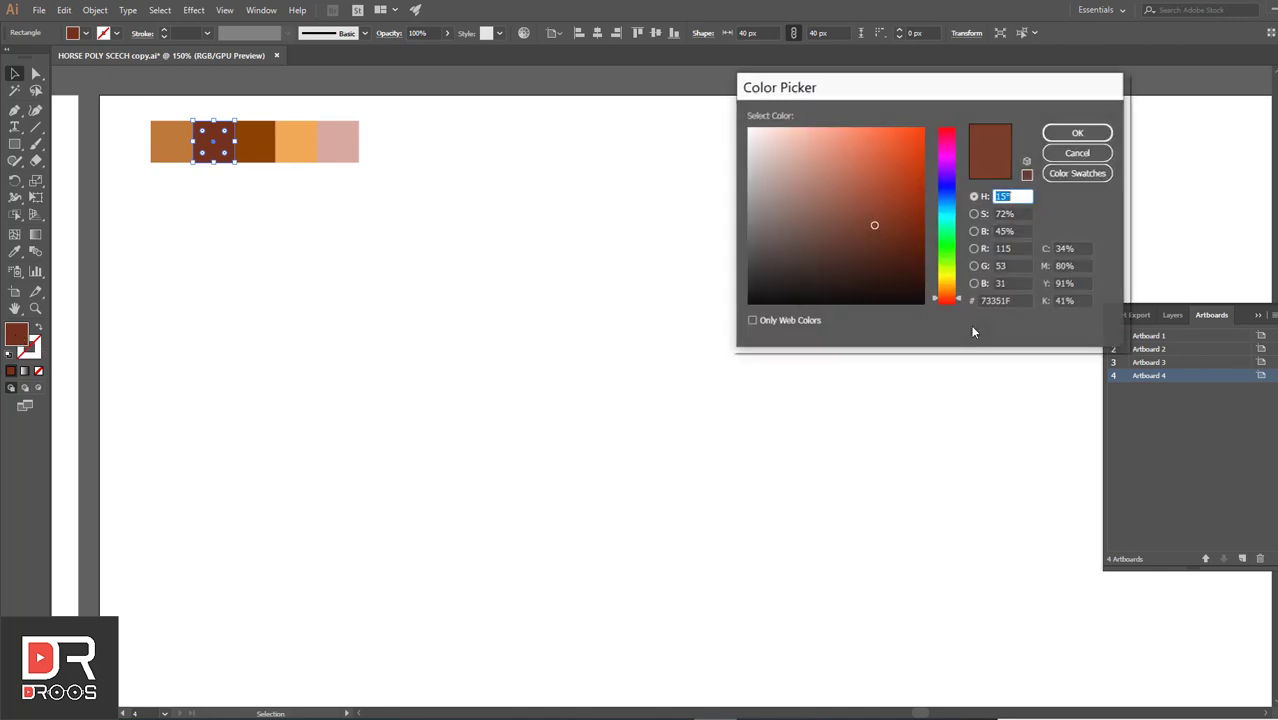
double_click(1023, 299)
left_click(1077, 133)
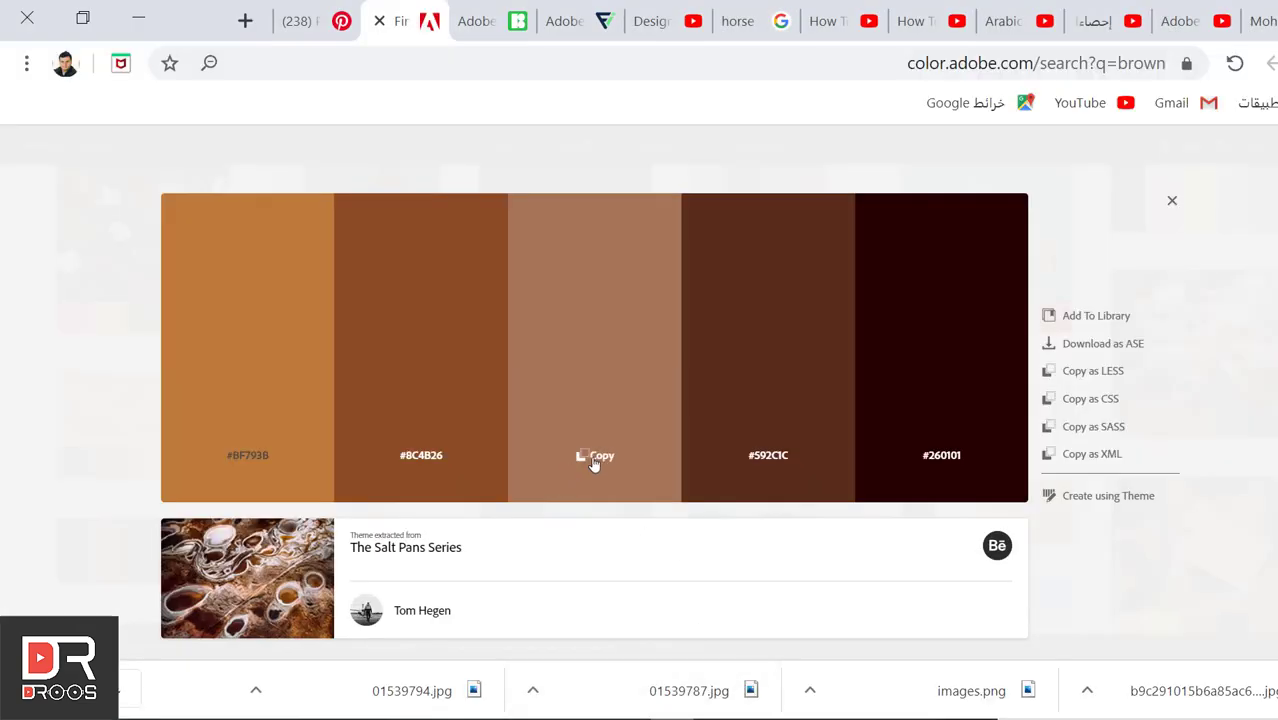
- Fill the third and fourth swatch rectangles with #A67458 and #592C1C
left_click(593, 458)
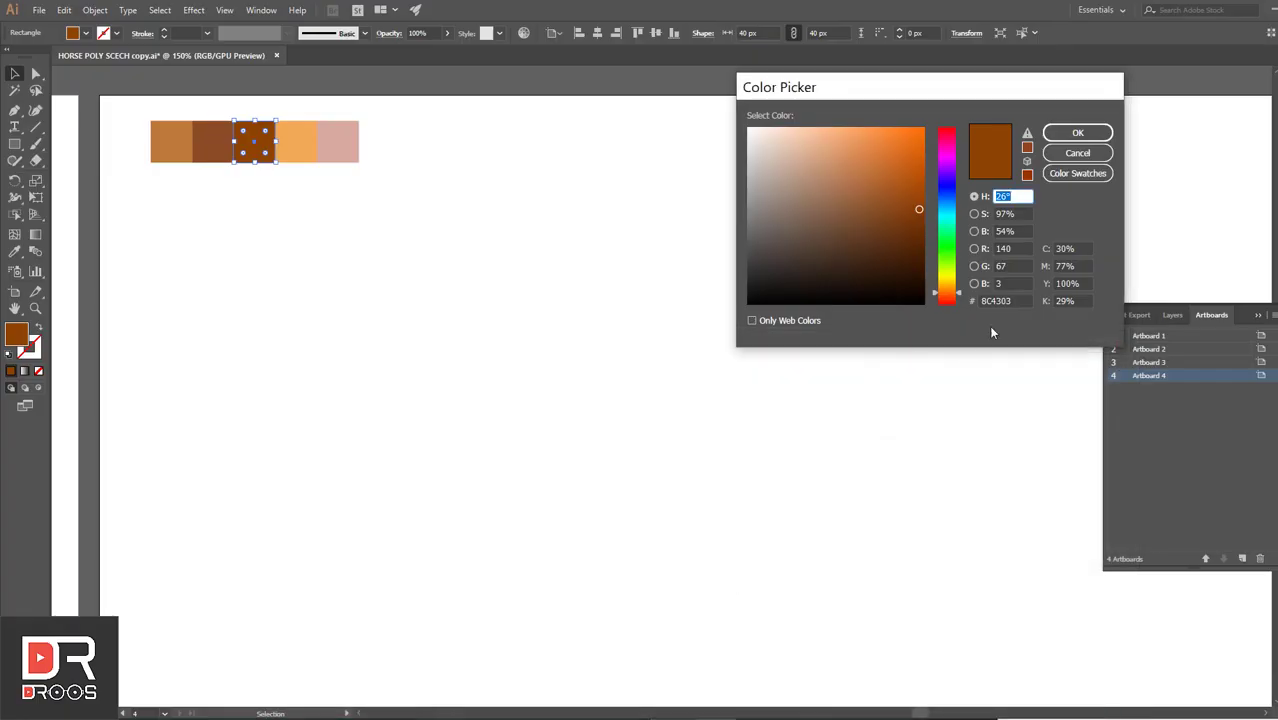
left_click(1077, 133)
left_click(296, 141)
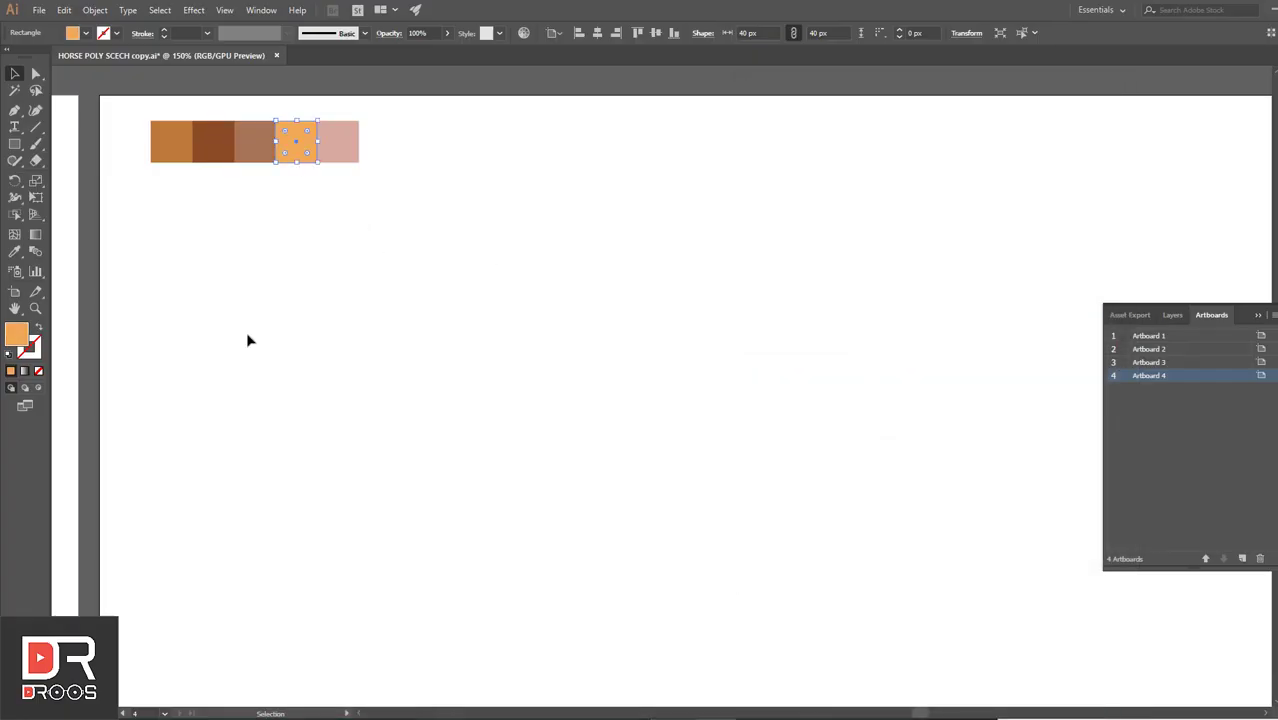
double_click(18, 338)
left_click(765, 489)
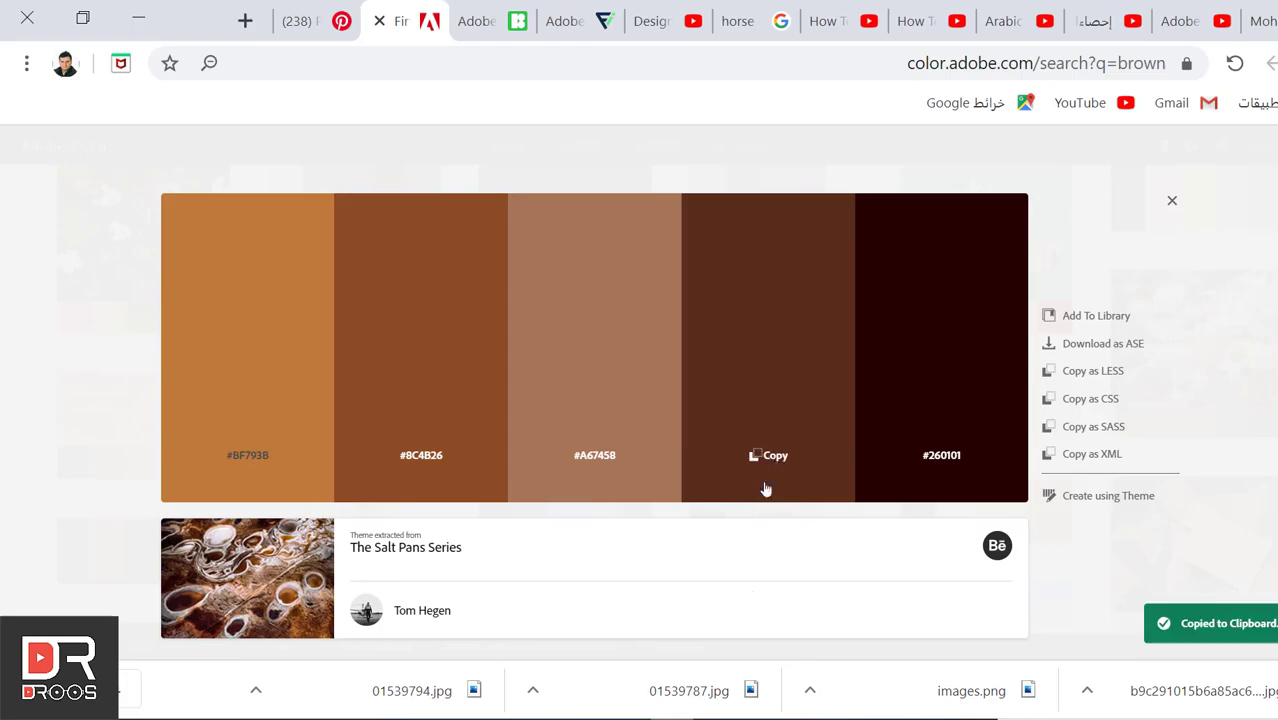
key("Return")
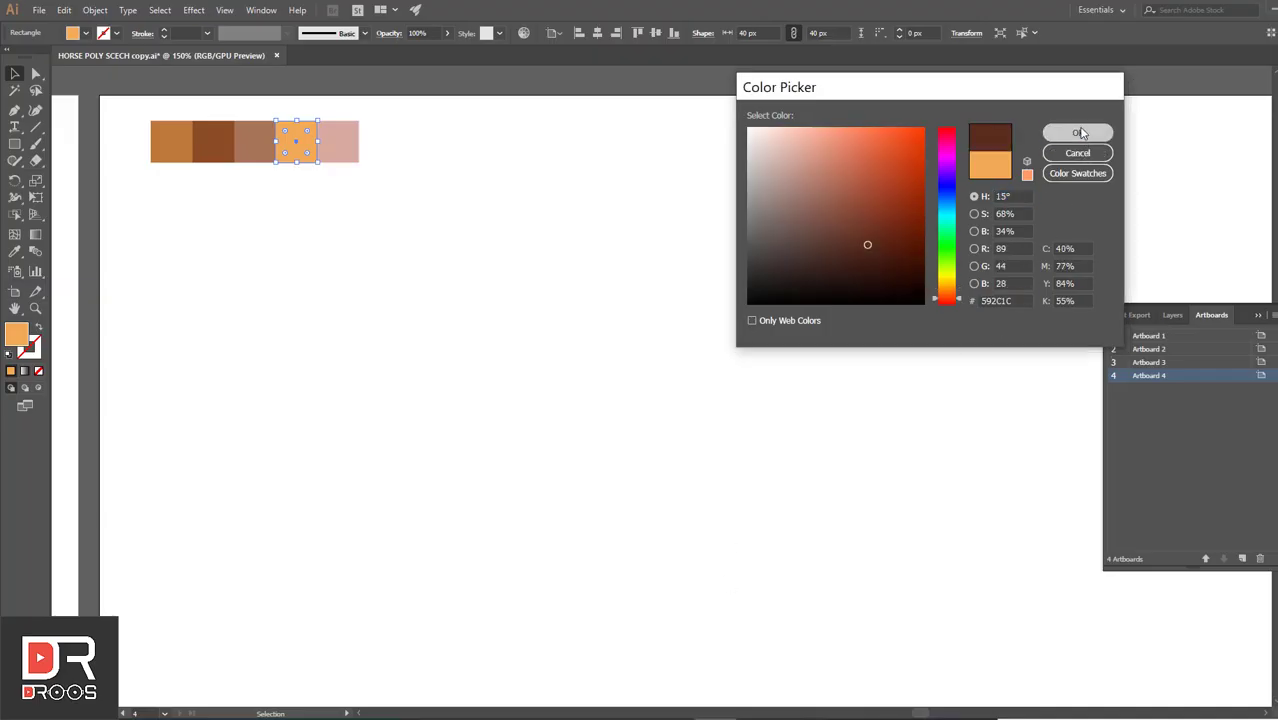
- Fill the fifth swatch rectangle with #260101
double_click(18, 338)
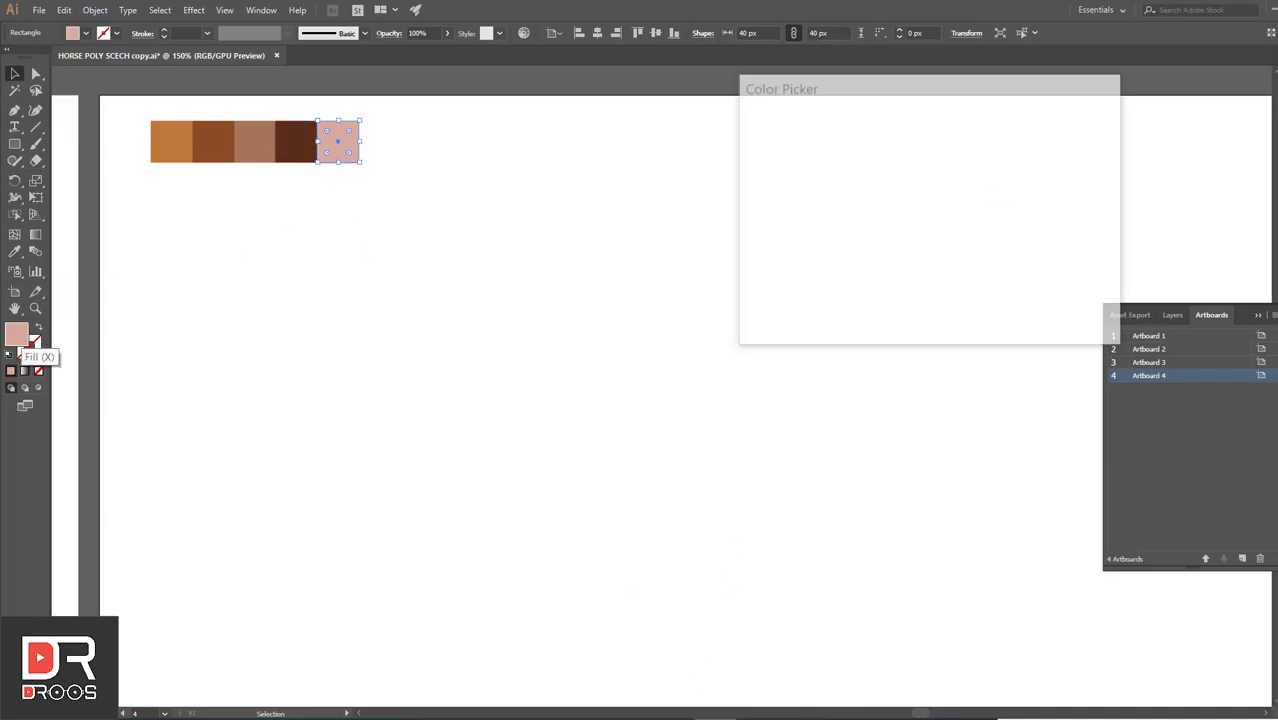
left_click(928, 451)
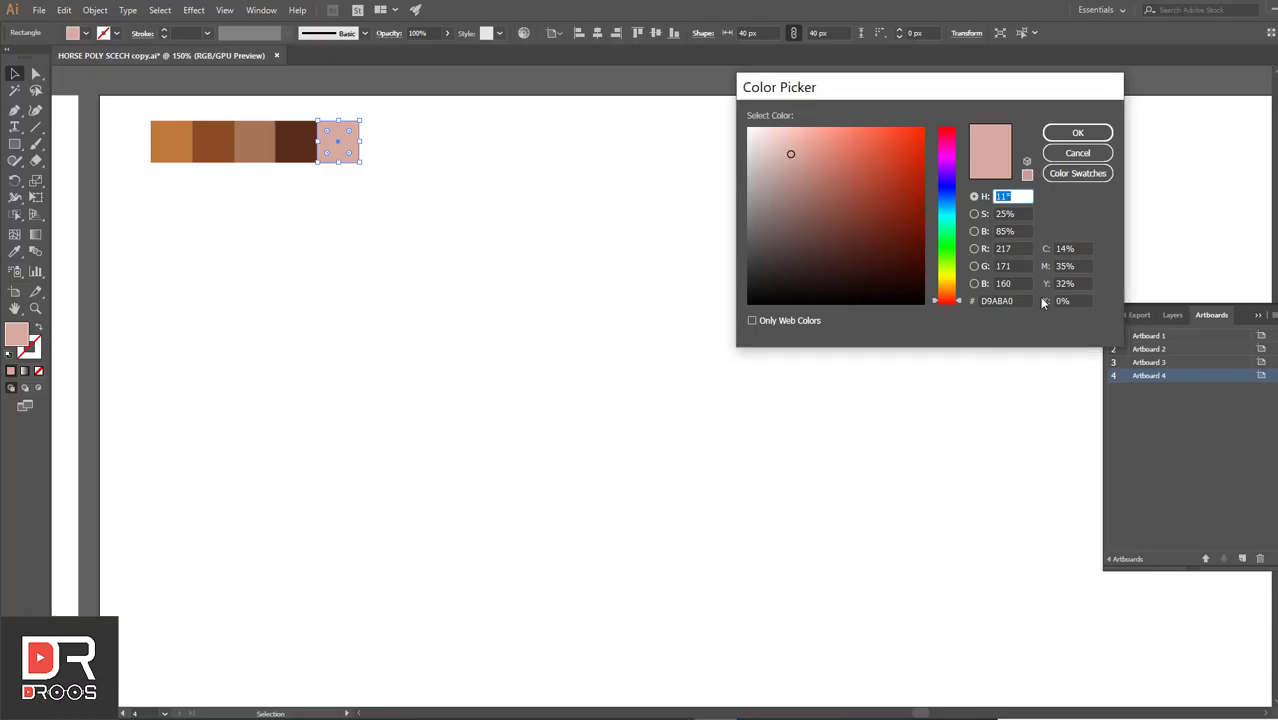
left_click(1093, 128)
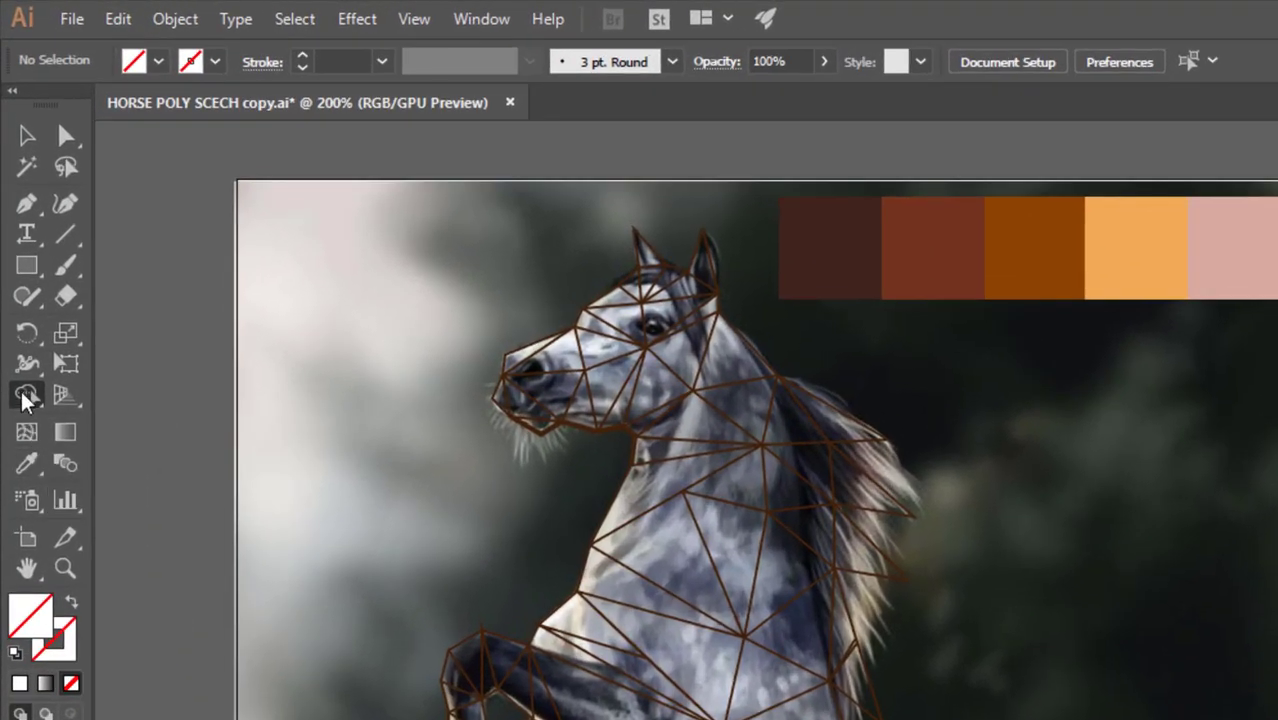
- Pick the Live Paint Selection Tool and select a triangle face on the horse's neck
left_click_drag(27, 398, 143, 462)
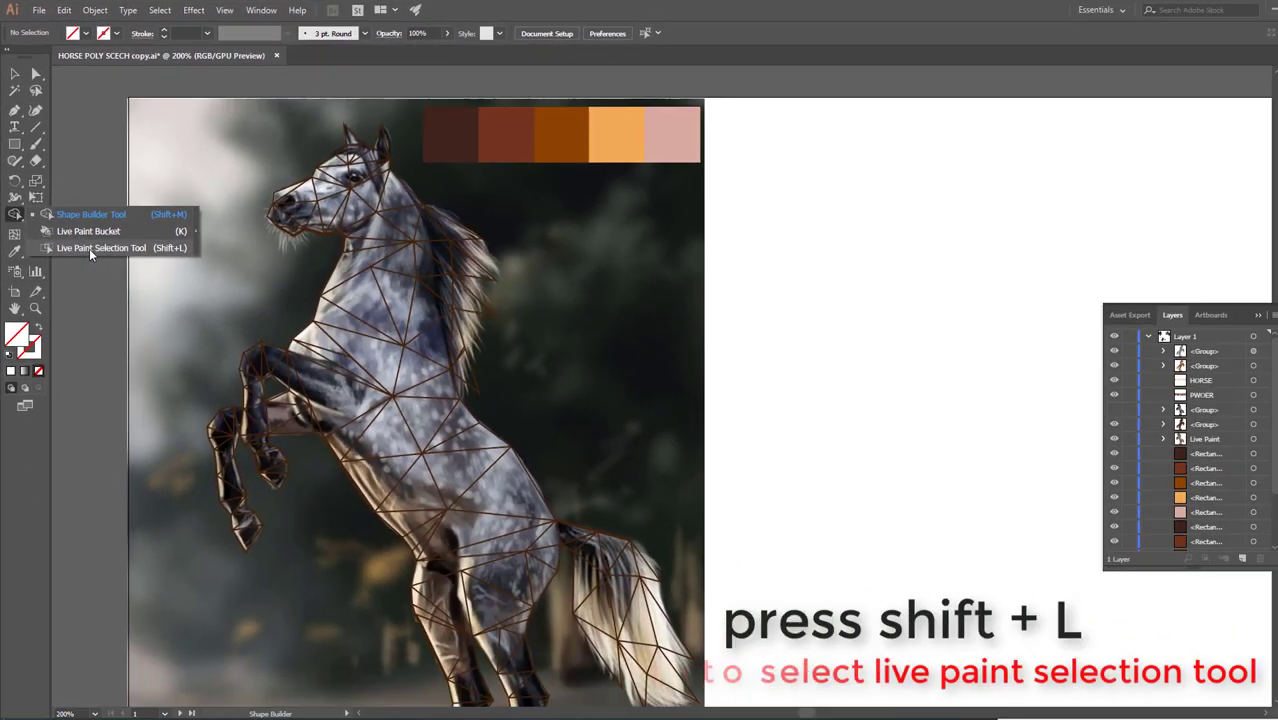
left_click(89, 248)
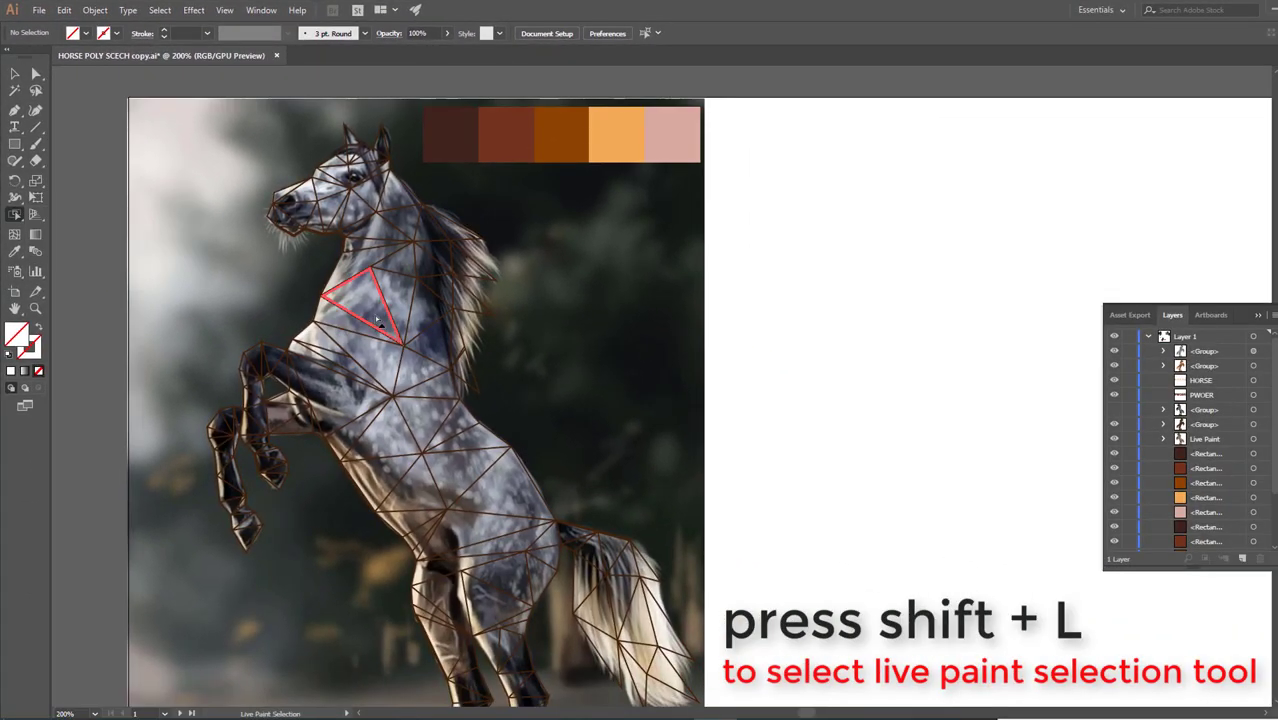
left_click(348, 267)
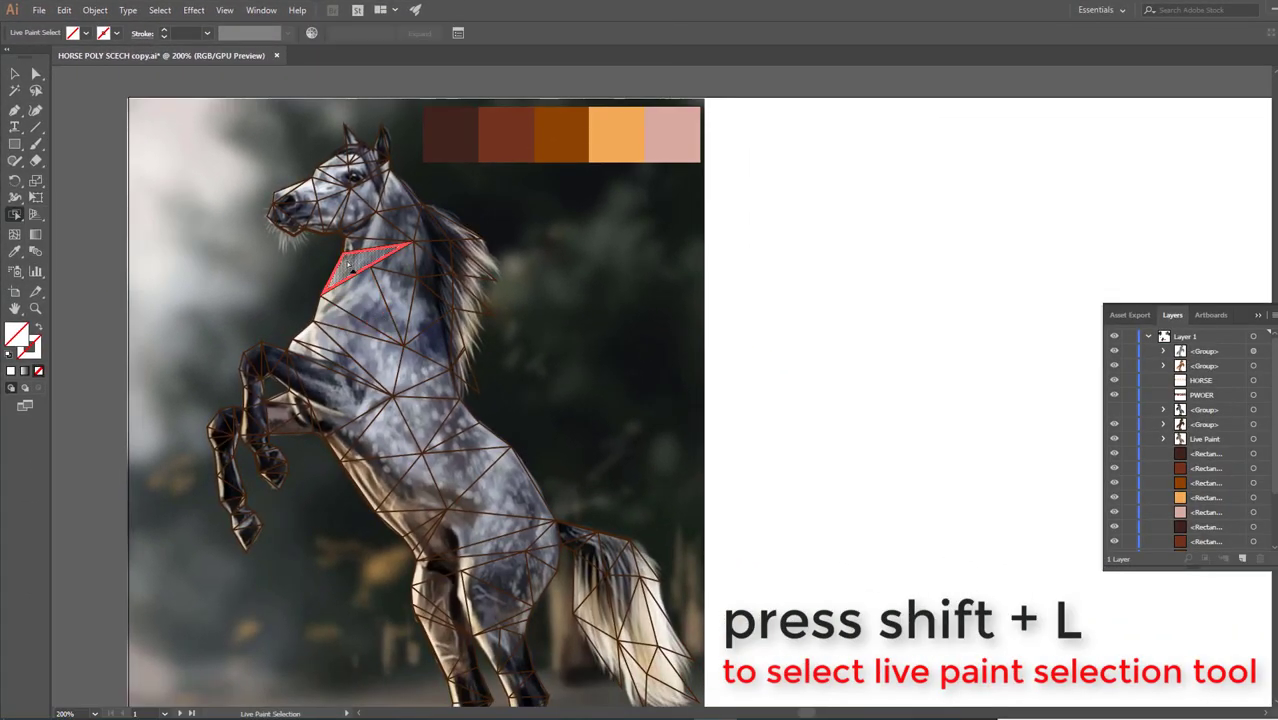
- Paint the mane faces with the palette's dark brown, browns and light orange
left_click(459, 148, "alt")
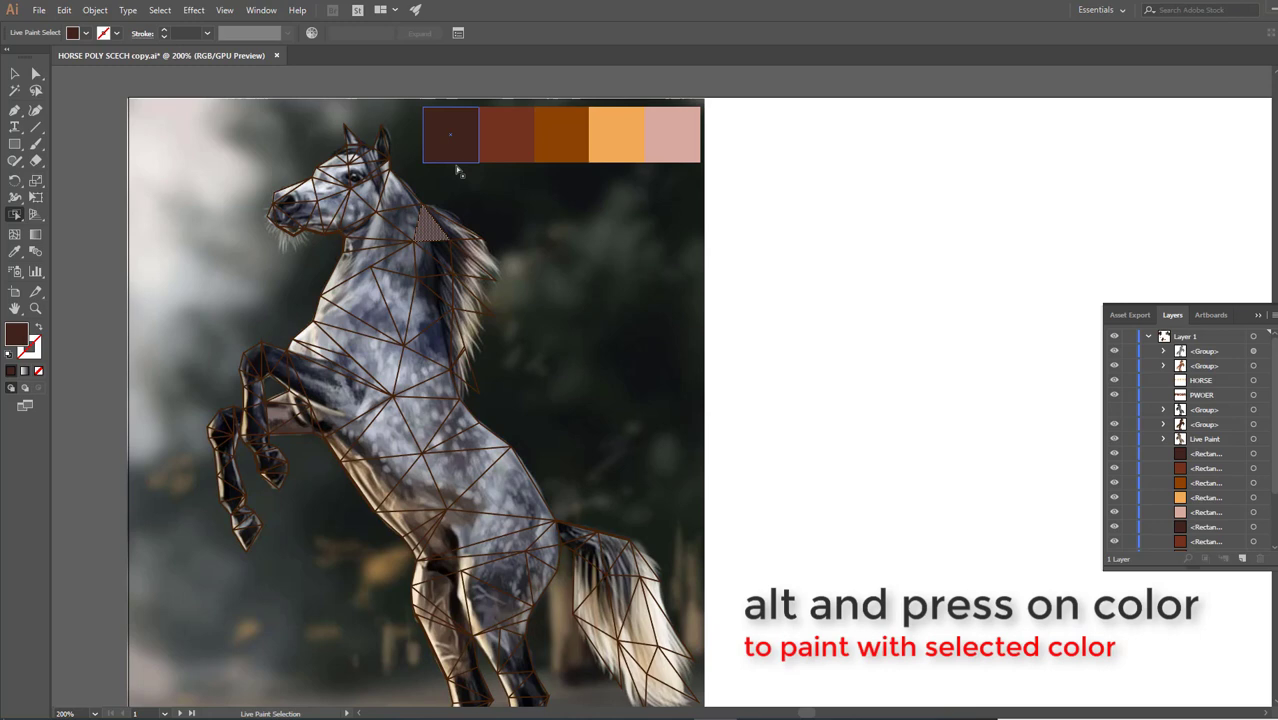
left_click(453, 232)
left_click(506, 134, "alt")
left_click(440, 245)
left_click(561, 134, "alt")
left_click(445, 262)
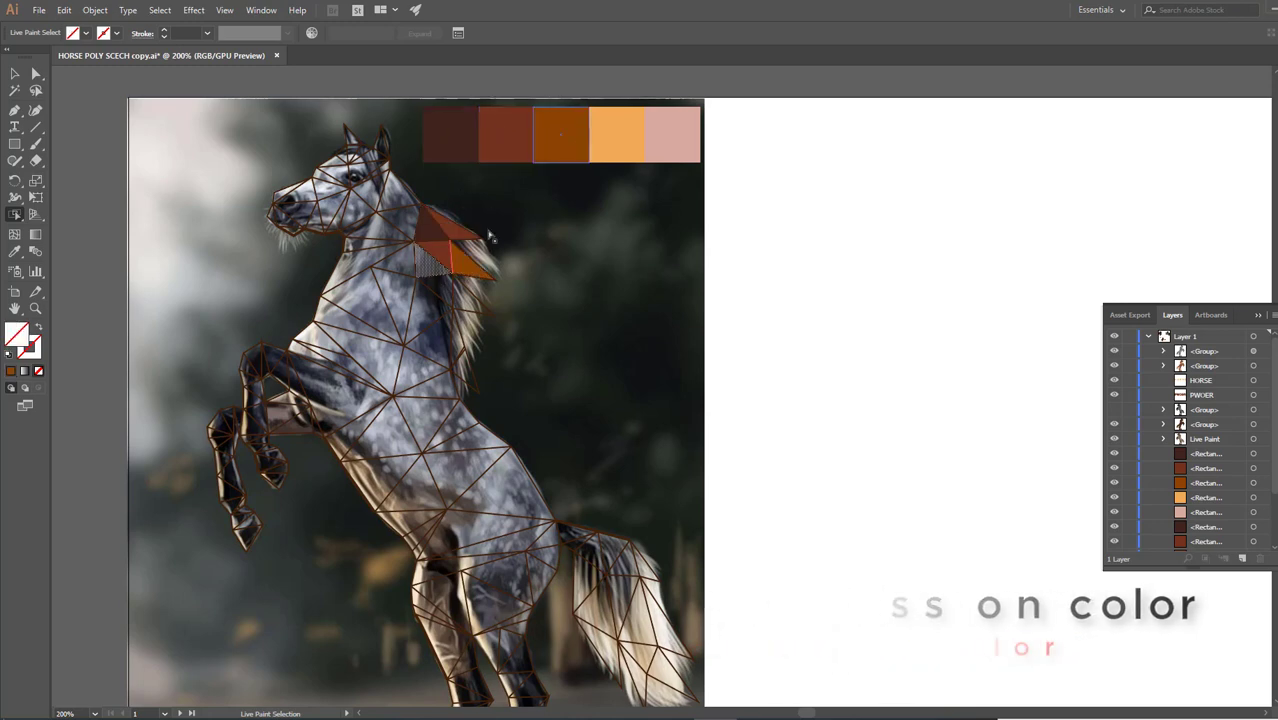
left_click(616, 134, "alt")
- Fill the neck, chest and shoulder faces with palette oranges, dark brown and pink
left_click(470, 300)
left_click(430, 330)
left_click(440, 350)
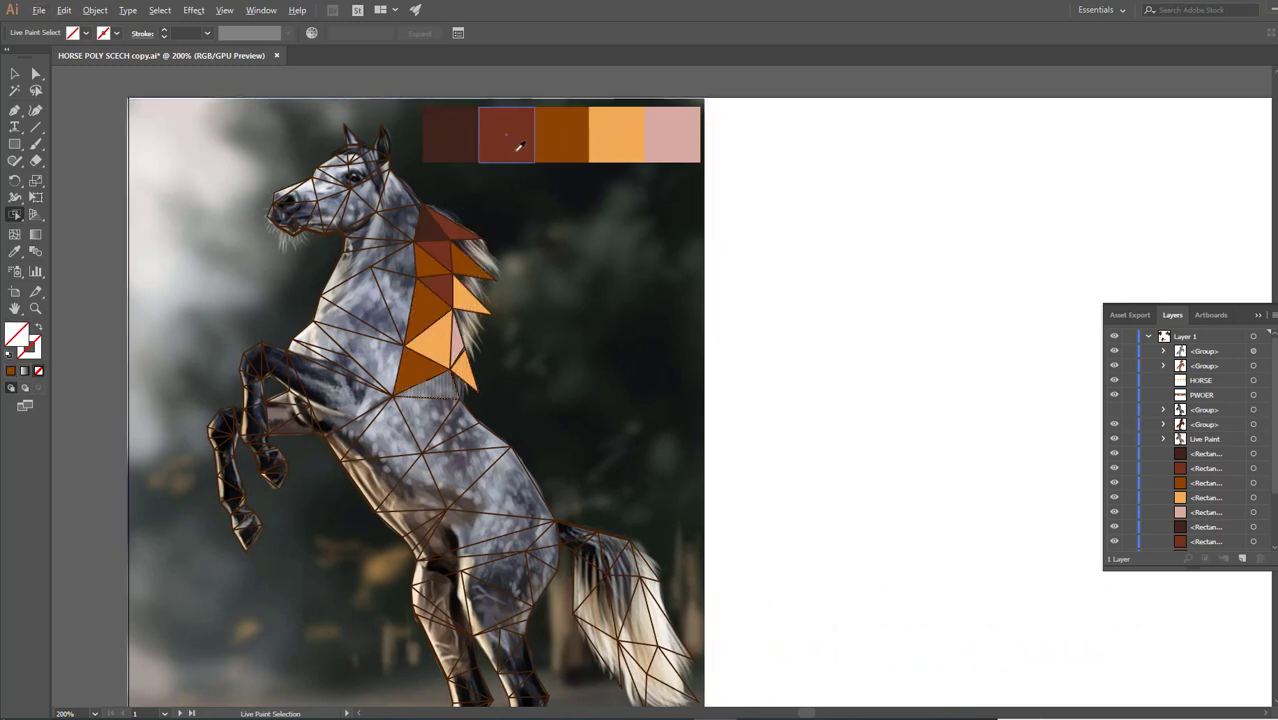
left_click(430, 380)
left_click(425, 420)
left_click(380, 430)
left_click(561, 134, "alt")
left_click(465, 440)
left_click(456, 134, "alt")
left_click(375, 485)
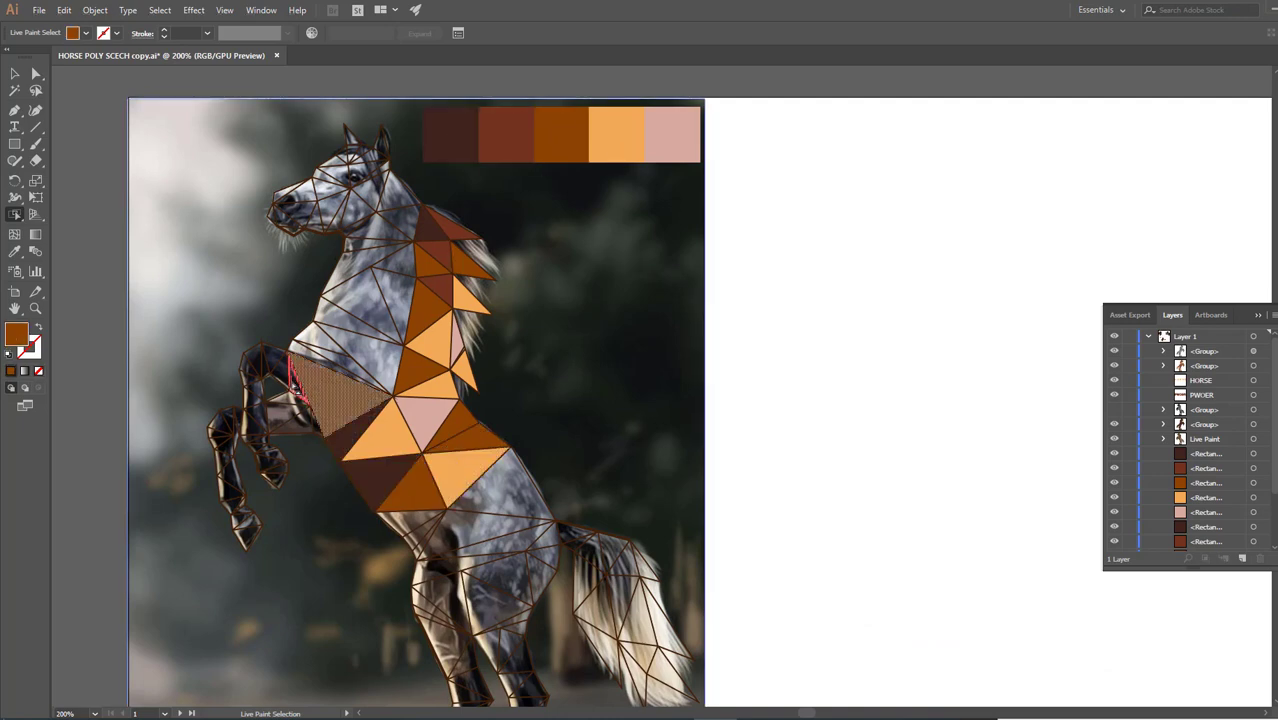
left_click(330, 395)
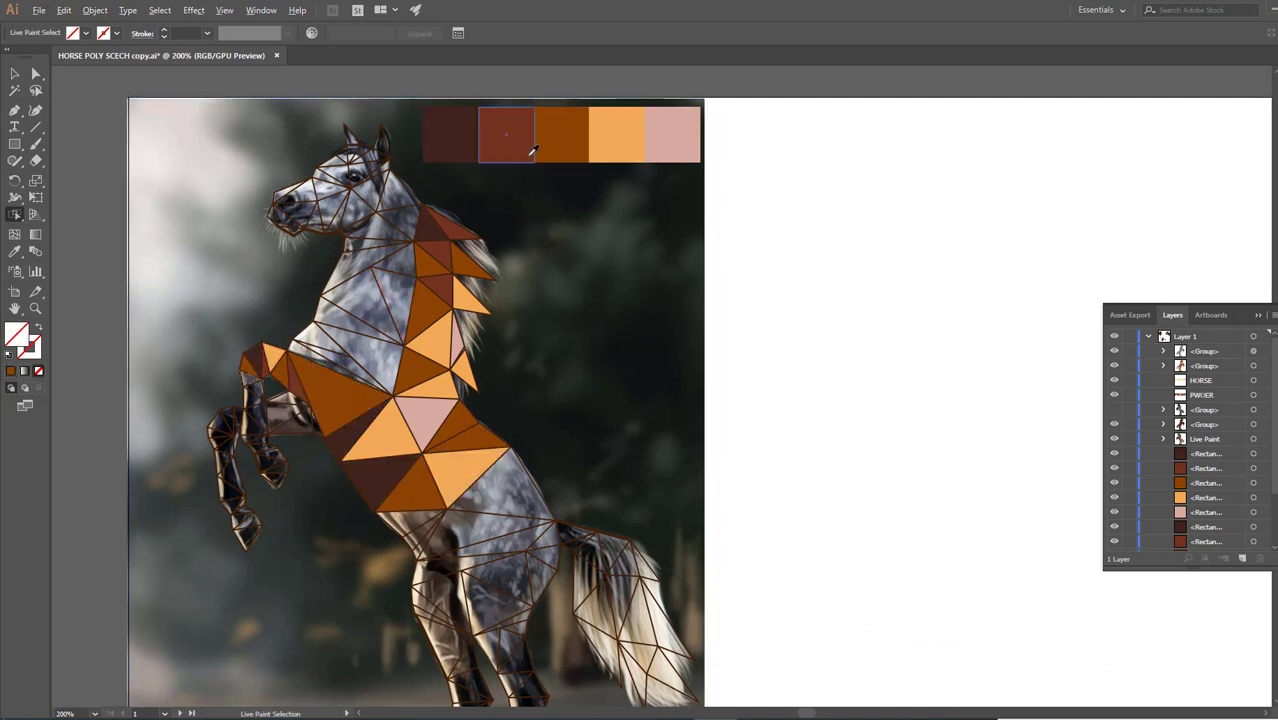
scroll(268, 350, "up", 1)
- Fill the right foreleg faces with dark brown, pink, orange and light orange
scroll(268, 350, "down", 1)
left_click(240, 325)
left_click(240, 345)
left_click(240, 380)
left_click(240, 405)
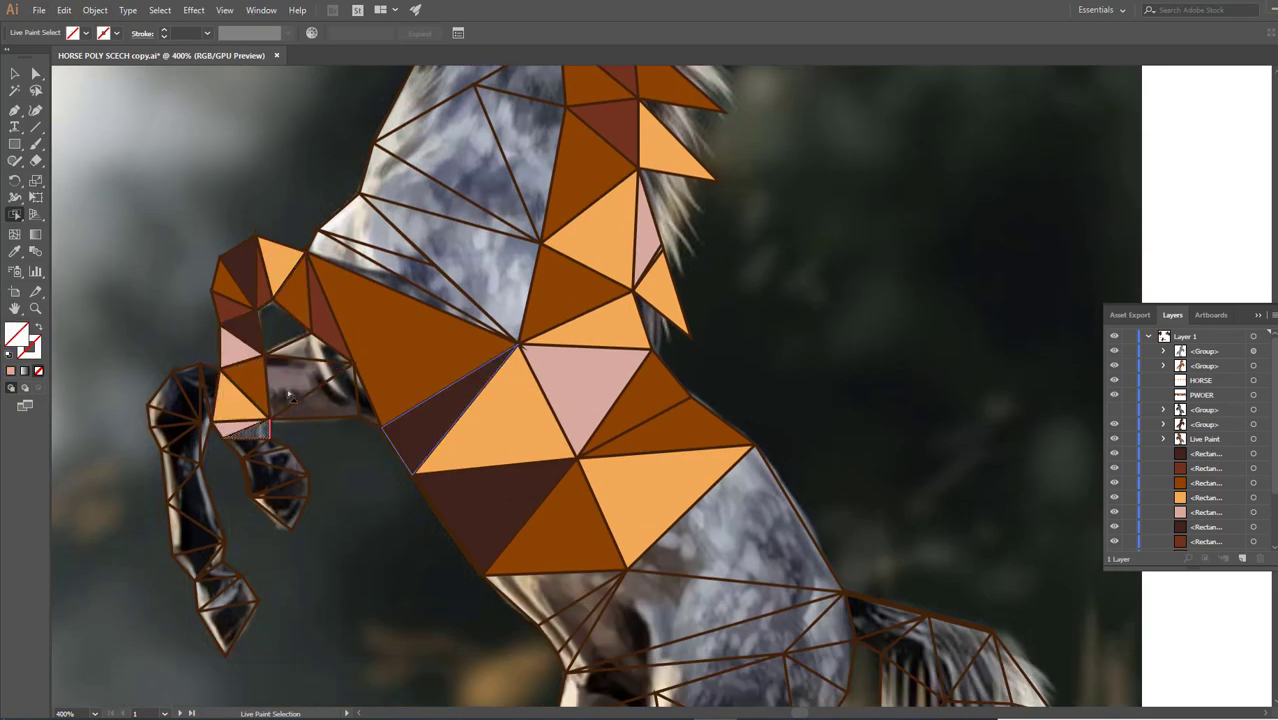
left_click(240, 428)
left_click(280, 465)
left_click(235, 298)
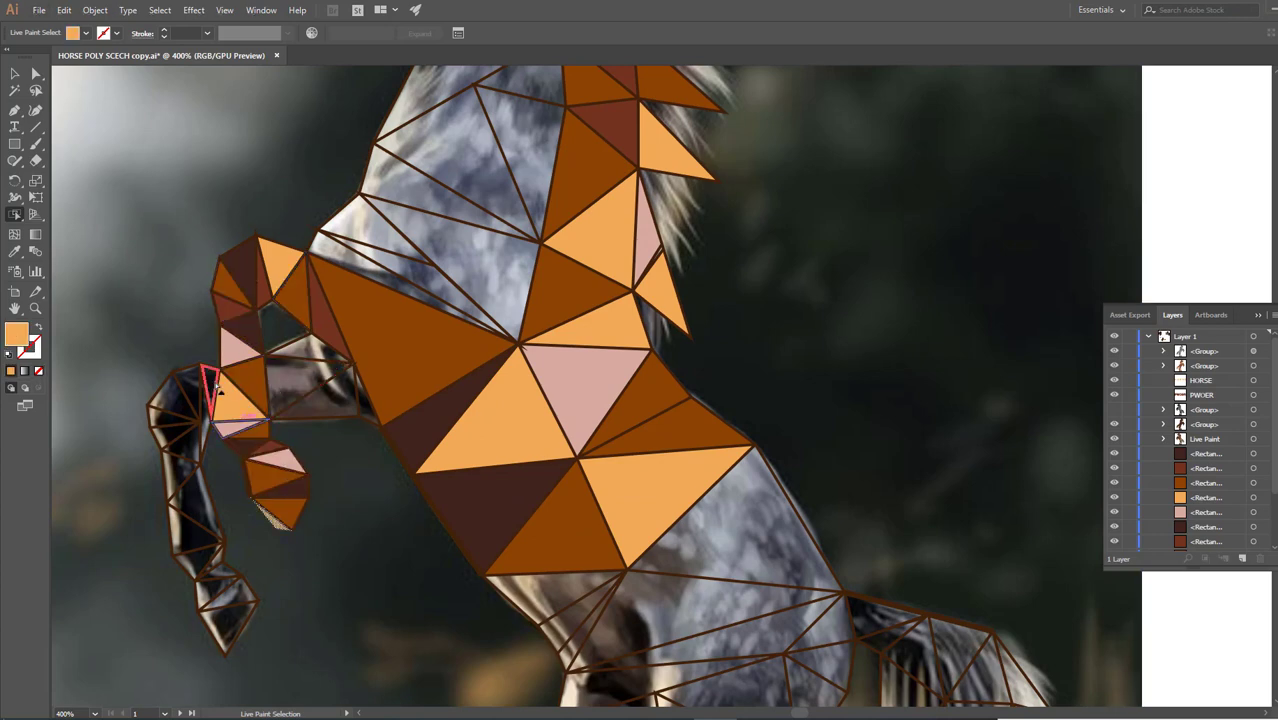
left_click(240, 345)
- Fill the upper and lower left-foreleg triangles with pink, brown and orange
left_click(185, 383)
left_click(170, 400)
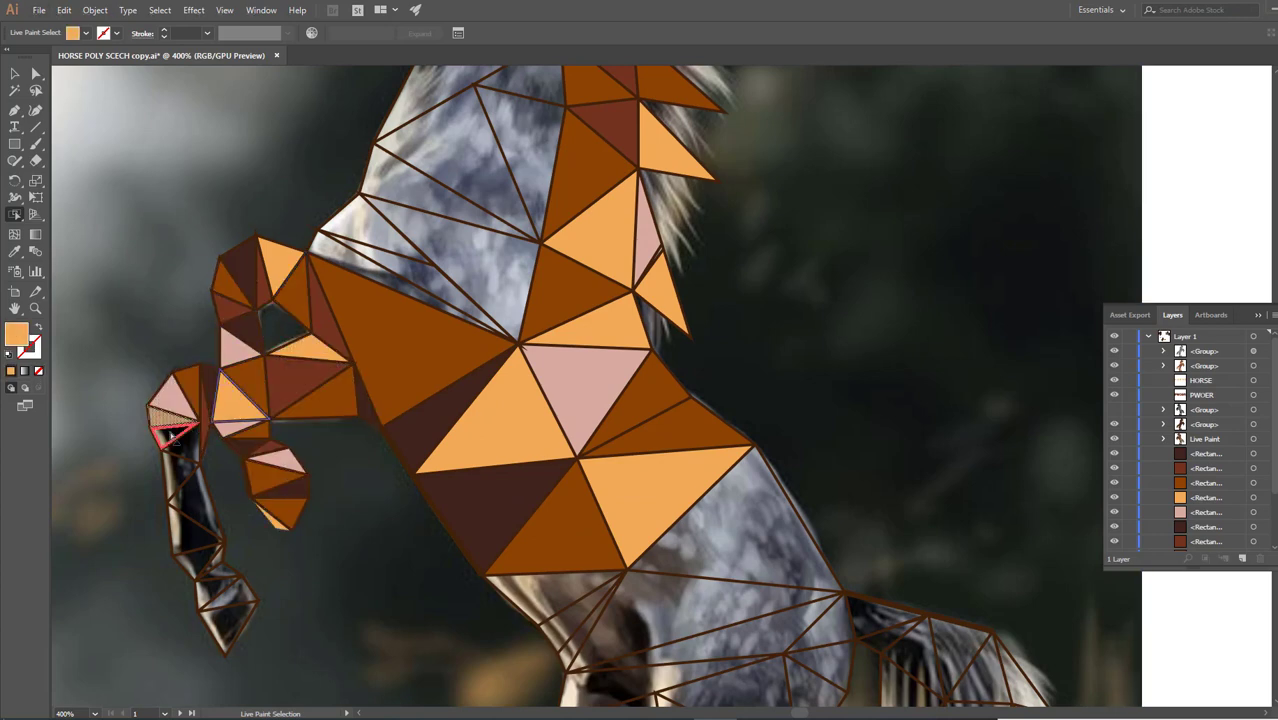
left_click(162, 416)
left_click(182, 435)
left_click(185, 490)
left_click(200, 530)
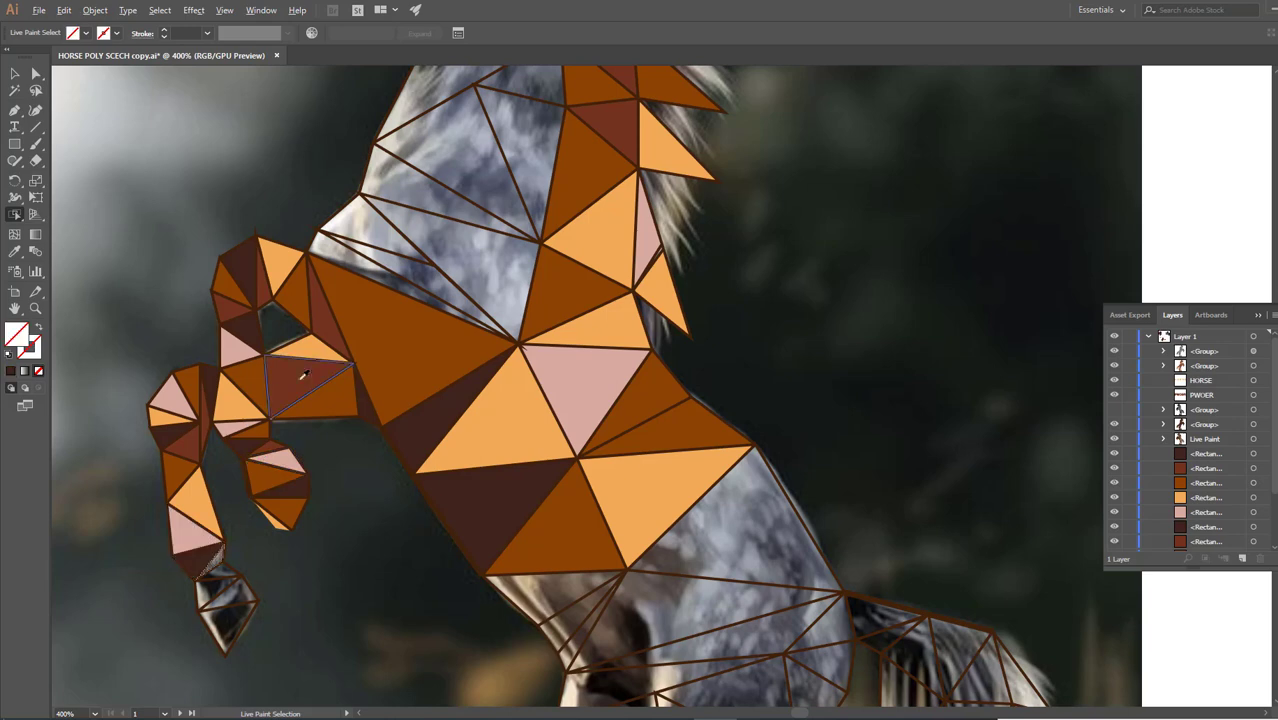
left_click(220, 585)
left_click(230, 620)
left_click(365, 265)
- Fill the grey chest faces with dark red and orange
left_click(470, 285)
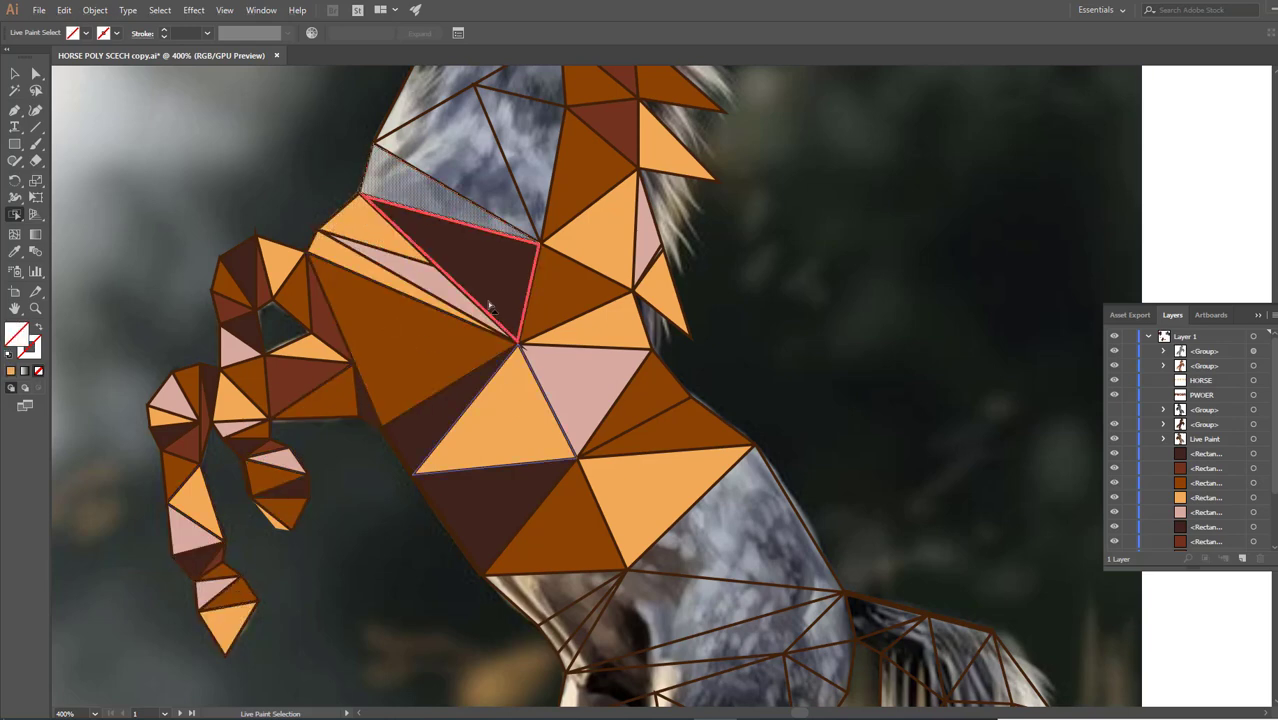
scroll(490, 306, "up", 5)
left_click(535, 373)
left_click(430, 375)
- Fill the neck faces with pink and dark brown and the ears with orange and dark brown
scroll(600, 320, "up", 2)
left_click(530, 235)
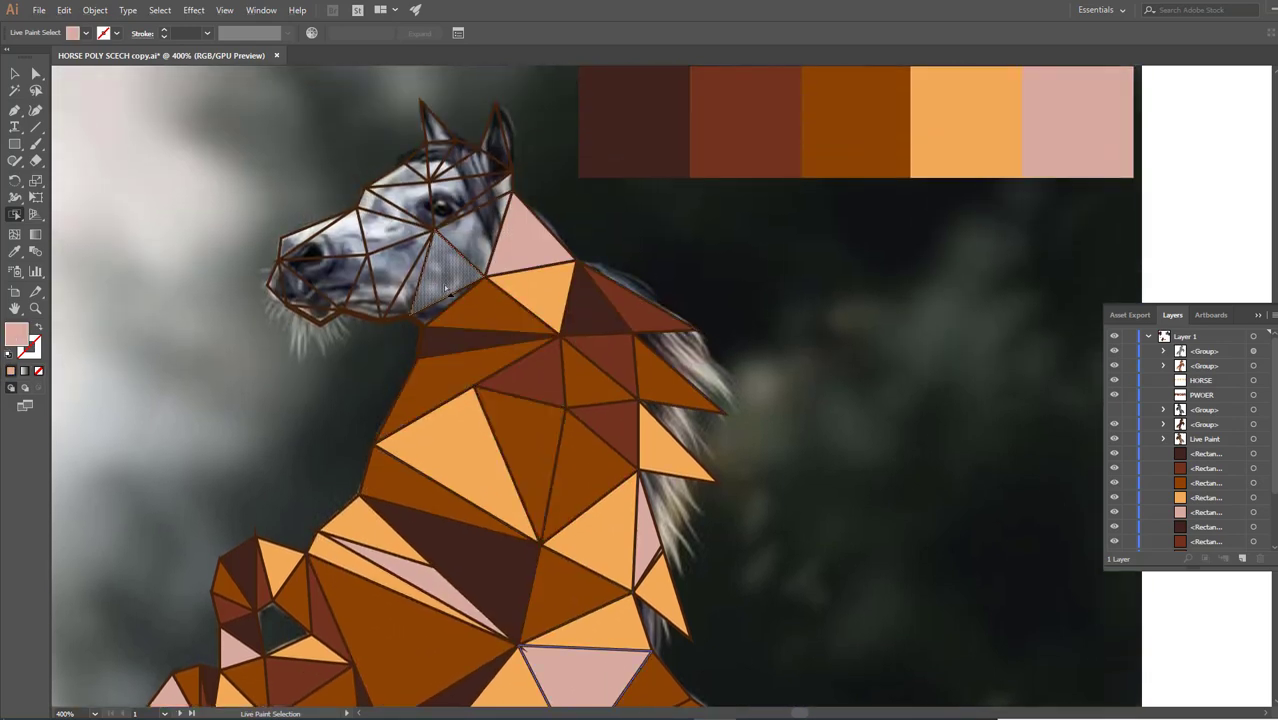
left_click(465, 200)
left_click(495, 150)
left_click(440, 148)
left_click(465, 160)
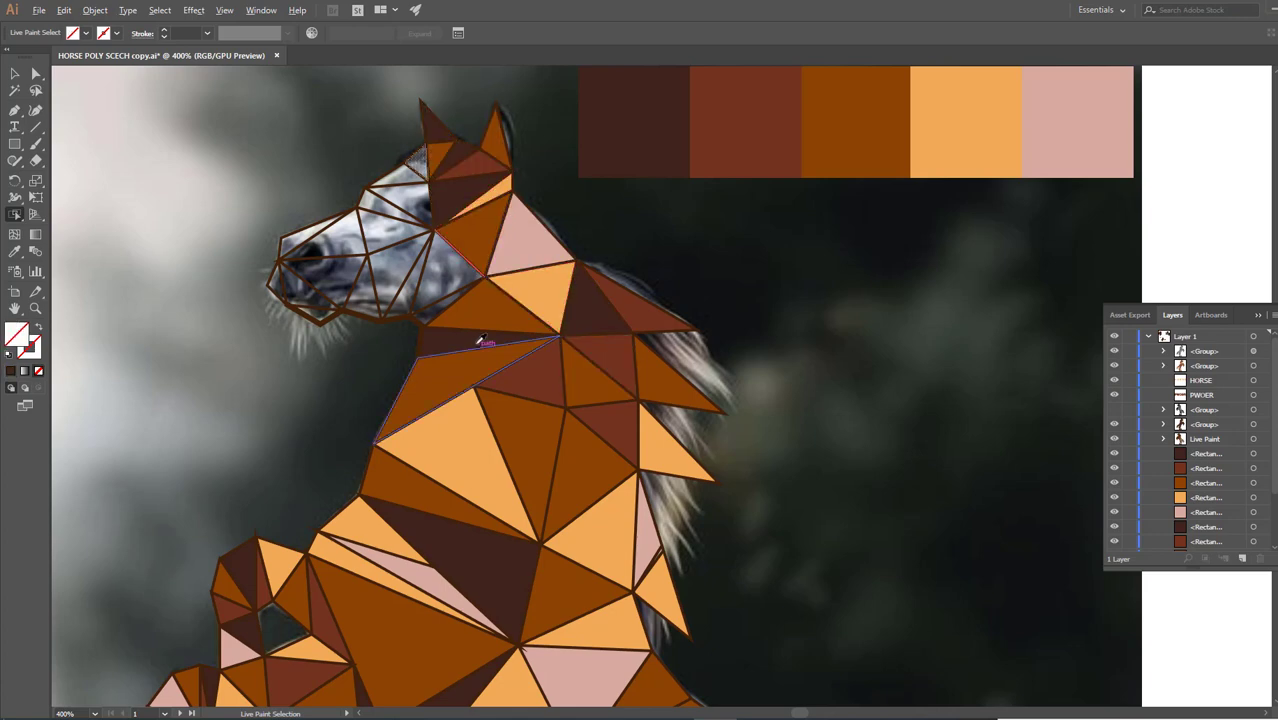
- Fill the remaining head and muzzle triangles with orange, dark brown and pink
left_click(415, 160)
left_click(395, 205)
left_click(395, 225)
left_click(440, 265)
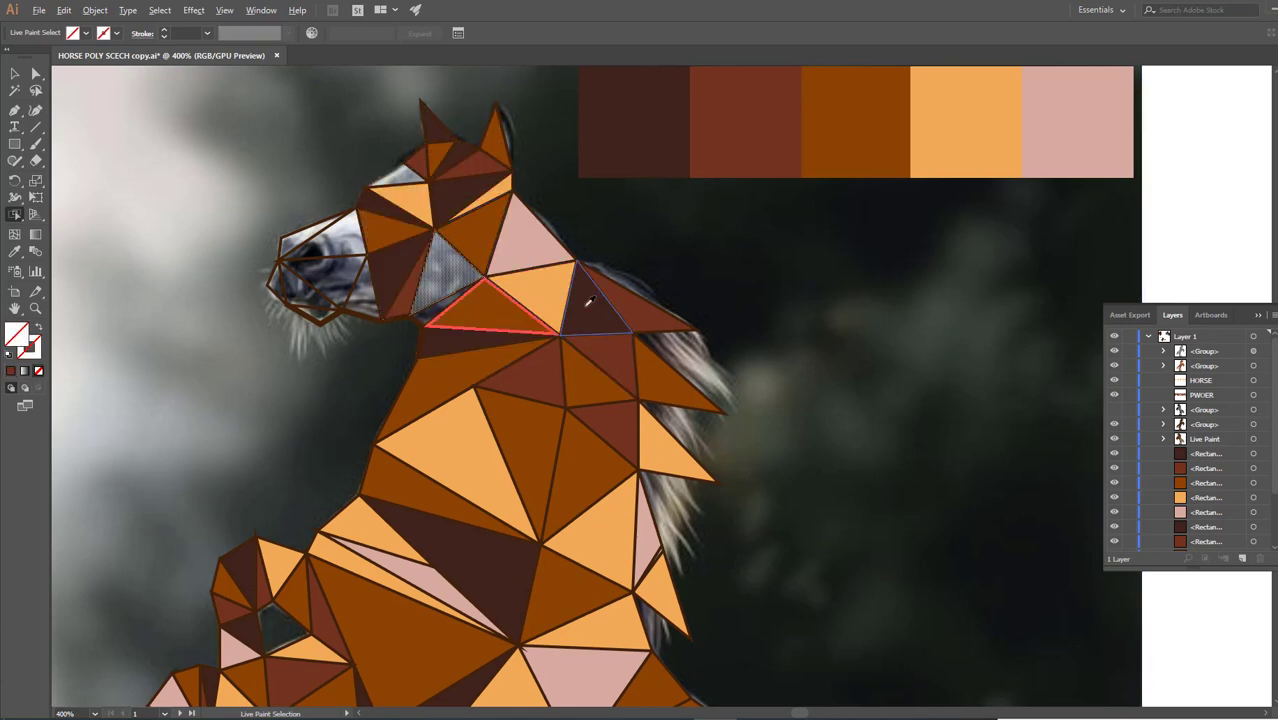
left_click(440, 312)
left_click(345, 285)
left_click(315, 248)
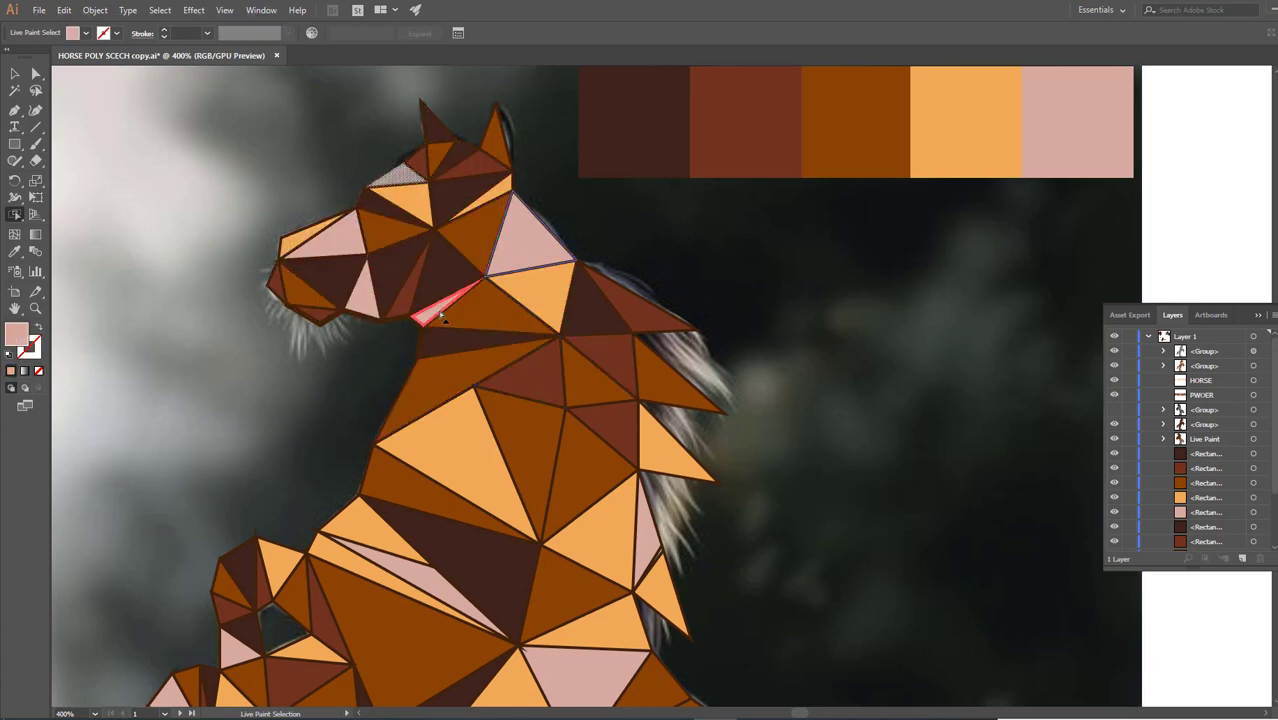
scroll(428, 300, "down", 10)
scroll(416, 280, "up", 3)
- Fill the body and rump faces with dark brown, pink, dark red and orange
left_click(560, 270)
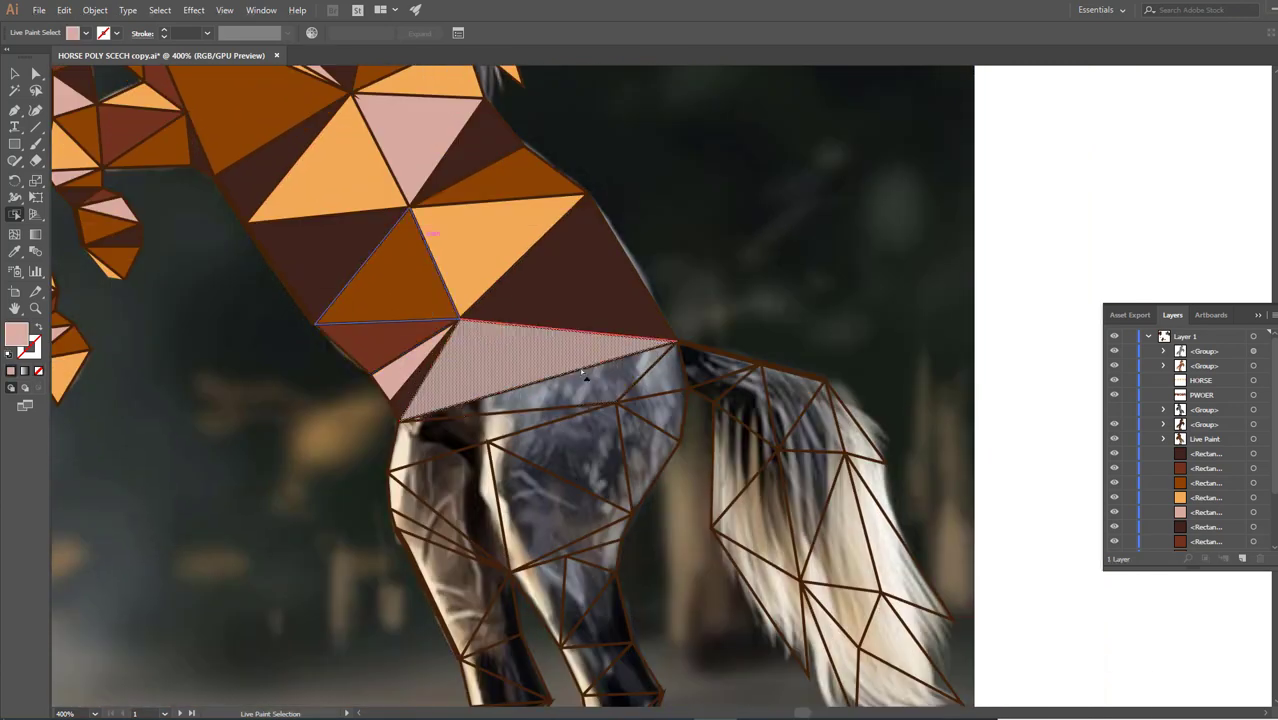
left_click(520, 355)
left_click(520, 395)
left_click(665, 375)
- Fill all the tail triangles with brown, pink and orange
left_click(730, 375)
left_click(795, 405)
left_click(740, 470)
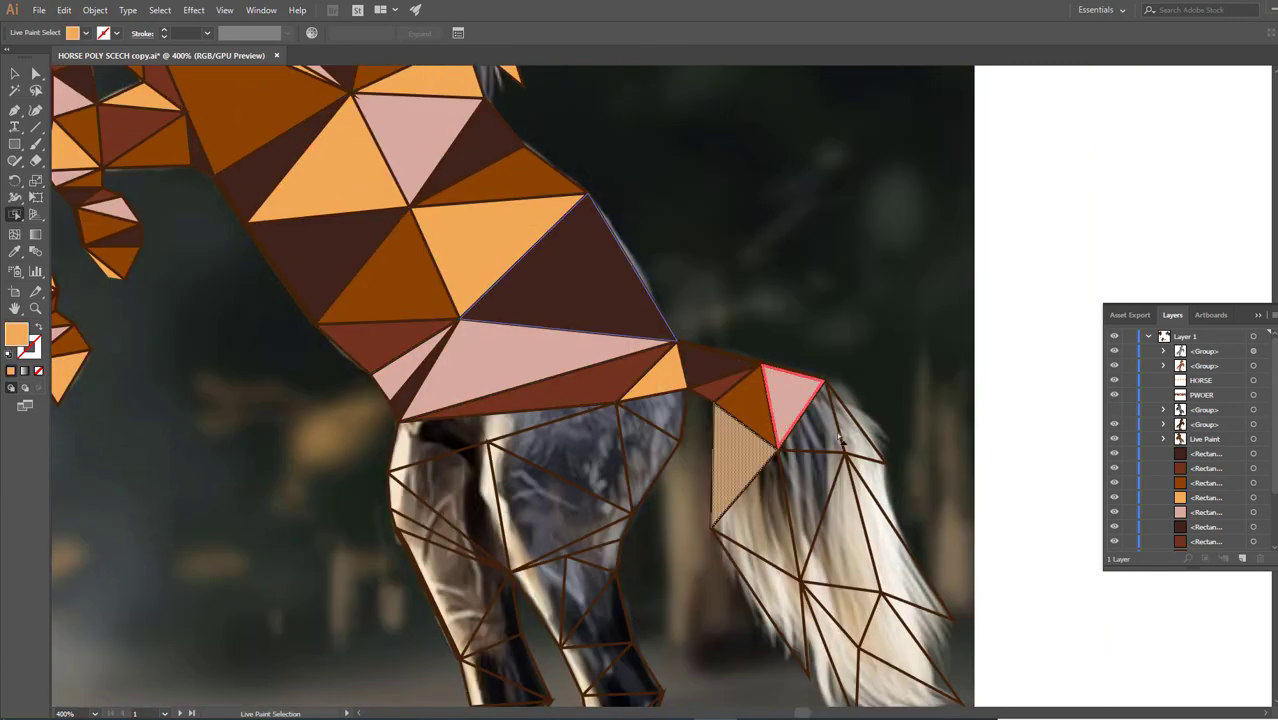
left_click(810, 420)
left_click(810, 510)
left_click(760, 585)
left_click(850, 620)
scroll(856, 543, "down", 1)
left_click(655, 345)
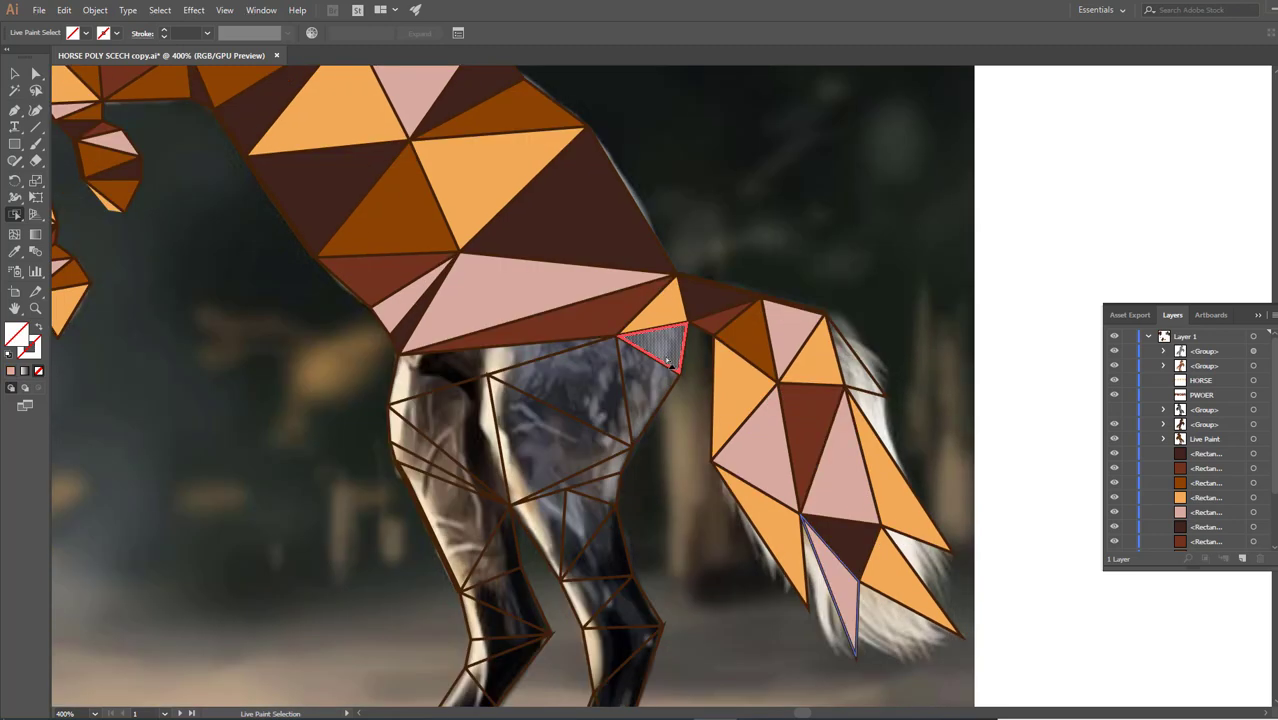
- Fill the belly, near hind leg and its hoof with brown, dark red, orange and pink
left_click(560, 390)
left_click(500, 350)
left_click(570, 370)
scroll(560, 400, "down", 1)
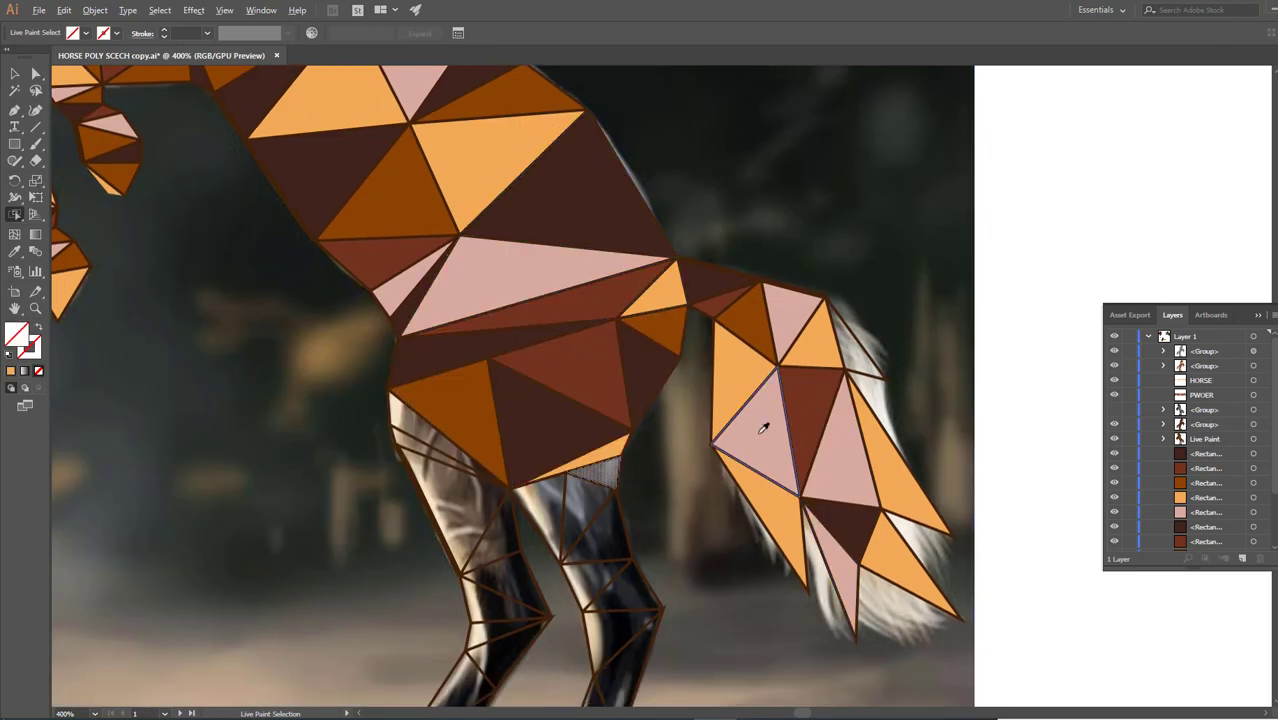
left_click(450, 430)
left_click(600, 430)
scroll(560, 408, "down", 1)
scroll(560, 408, "down", 3)
left_click(505, 485)
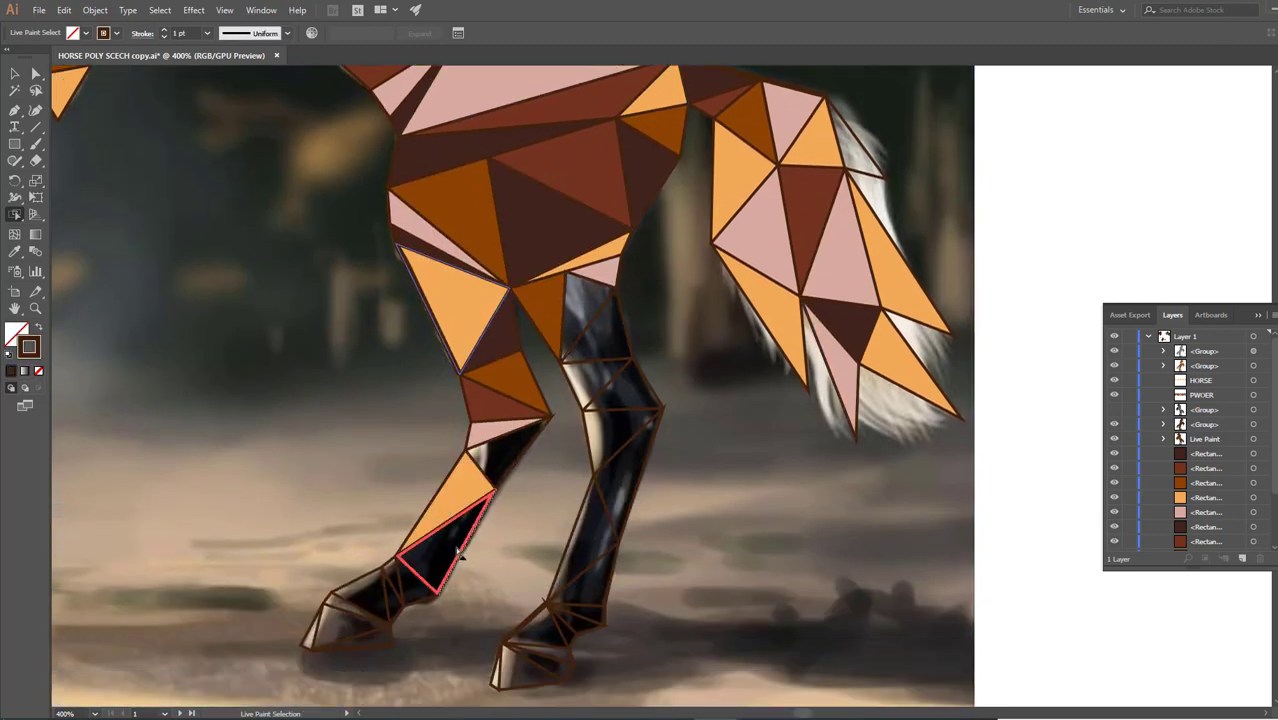
left_click(445, 455)
left_click(505, 385)
left_click(355, 568)
left_click(345, 580)
- Fill the far rear leg and hooves with brown, dark red, pink, orange and dark brown
left_click(595, 255)
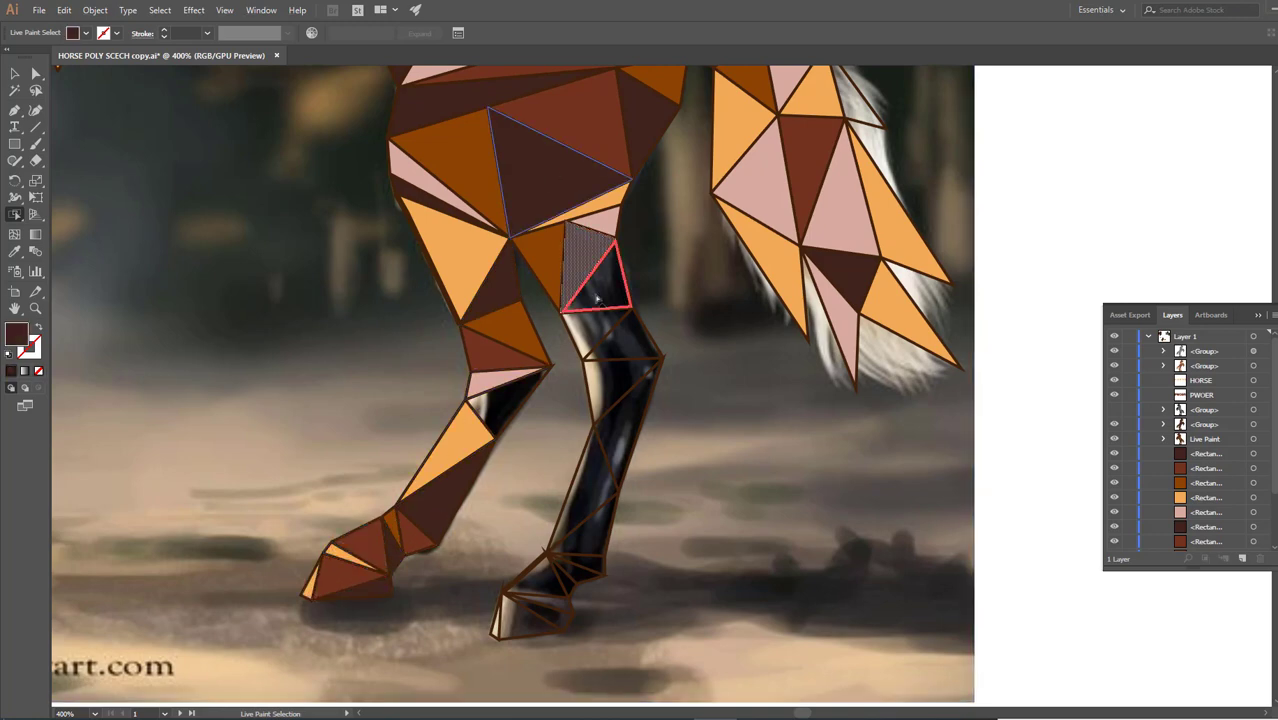
left_click(600, 290)
left_click(595, 330)
left_click(625, 420)
left_click(590, 480)
left_click(575, 525)
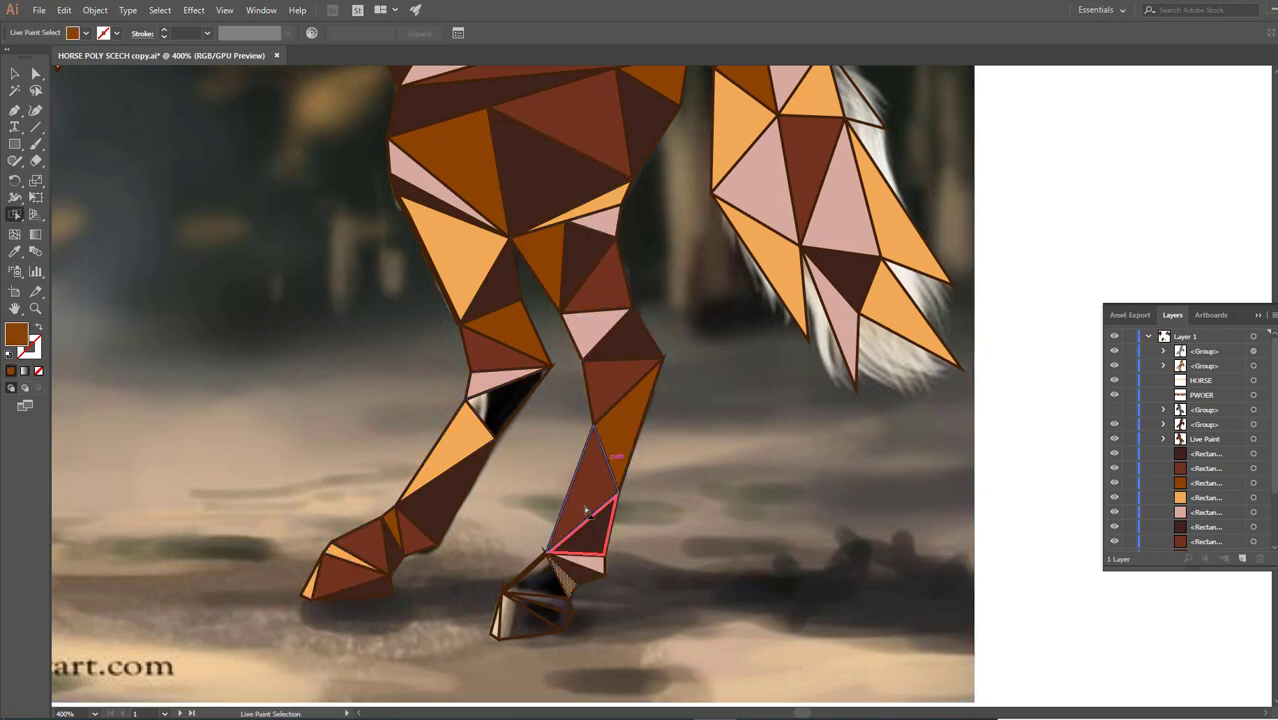
left_click(590, 563)
left_click(545, 585)
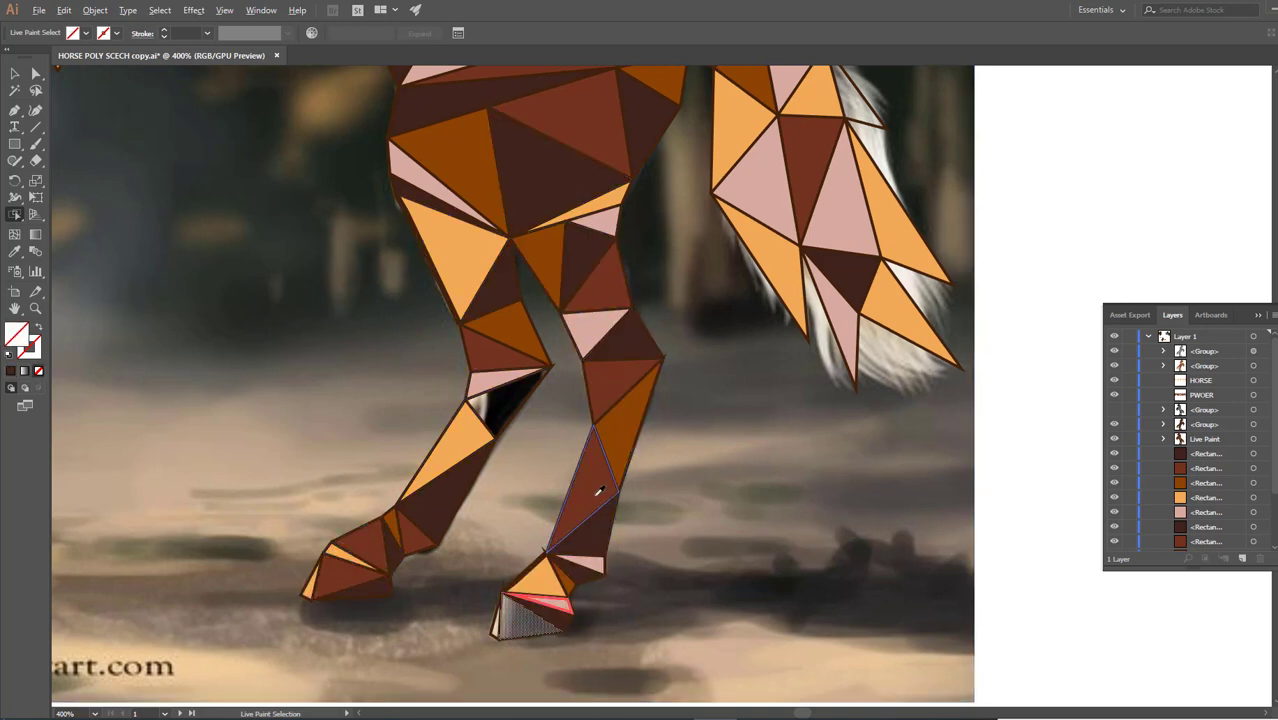
left_click(525, 618)
scroll(718, 497, "down", 4)
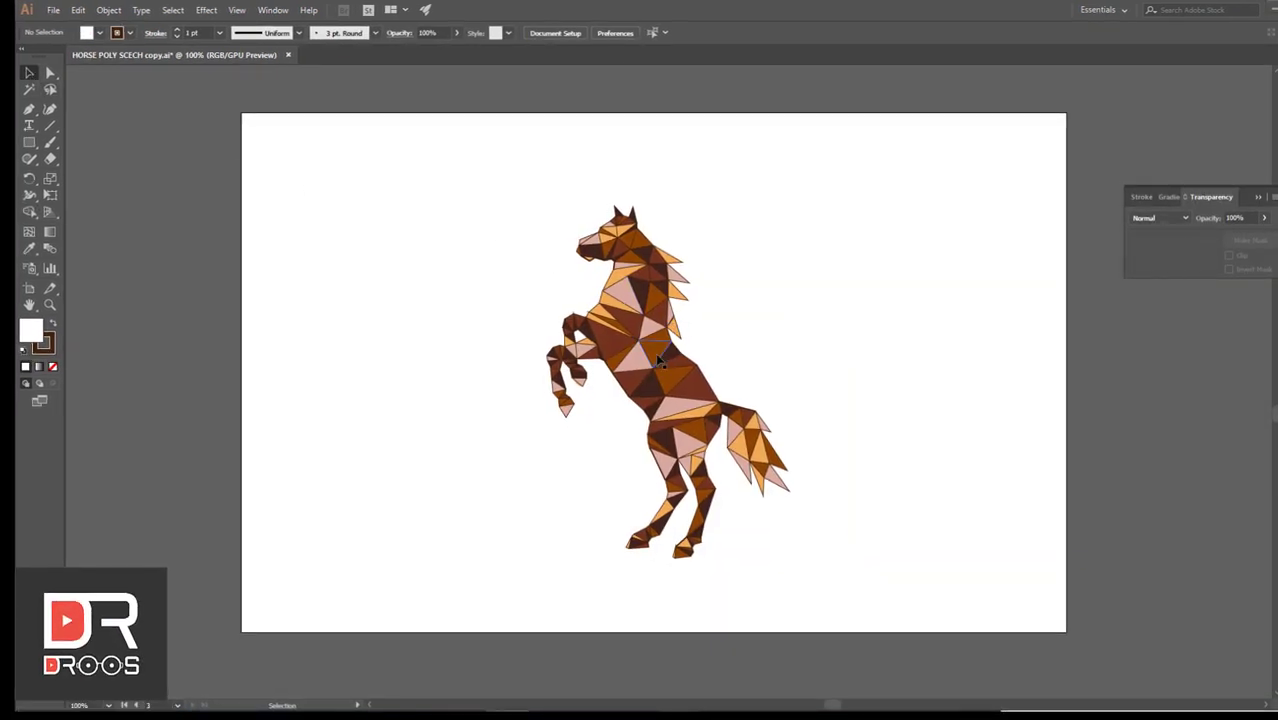
- Select the painted horse and bring up Object > Expand with Stroke unticked
left_click(650, 355)
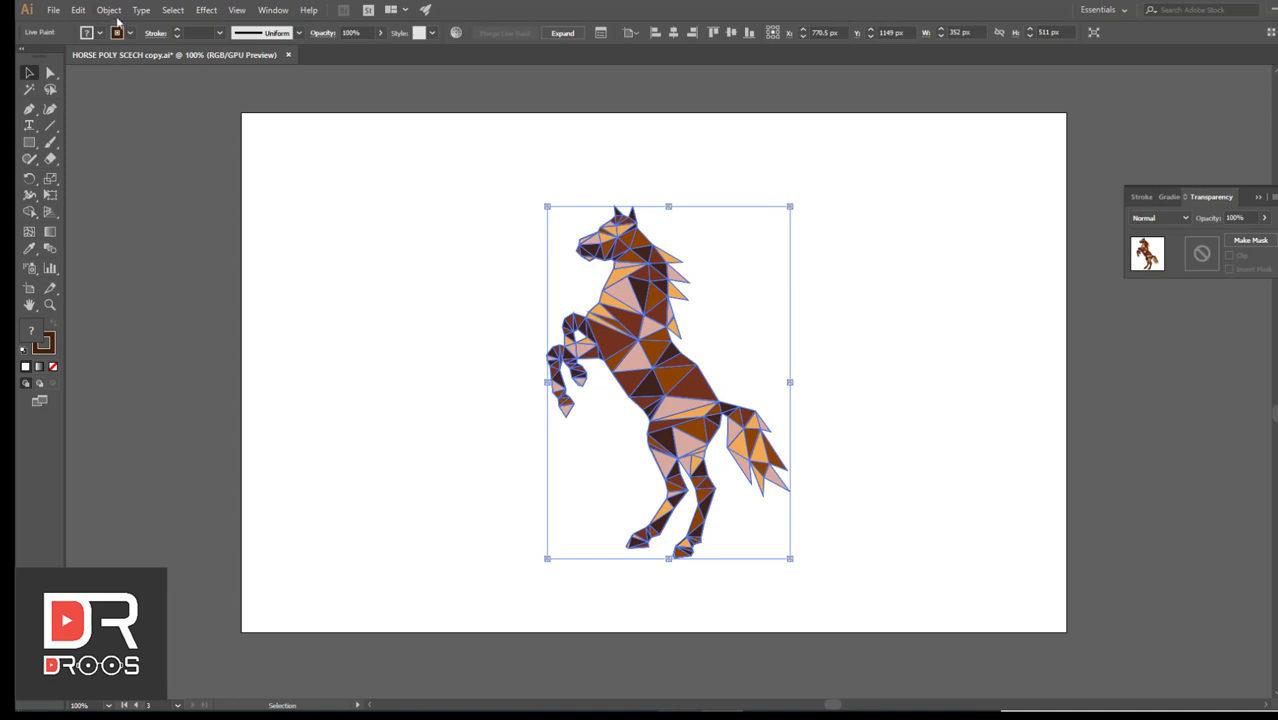
left_click(112, 12)
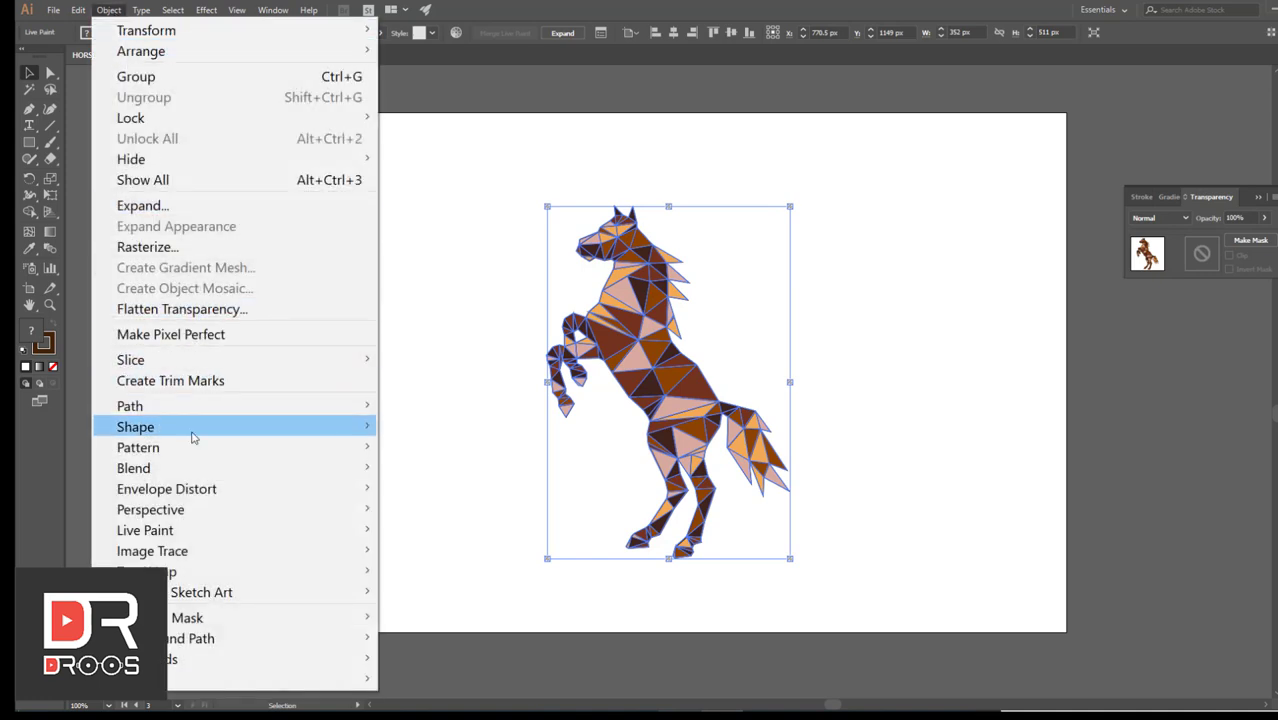
left_click(142, 205)
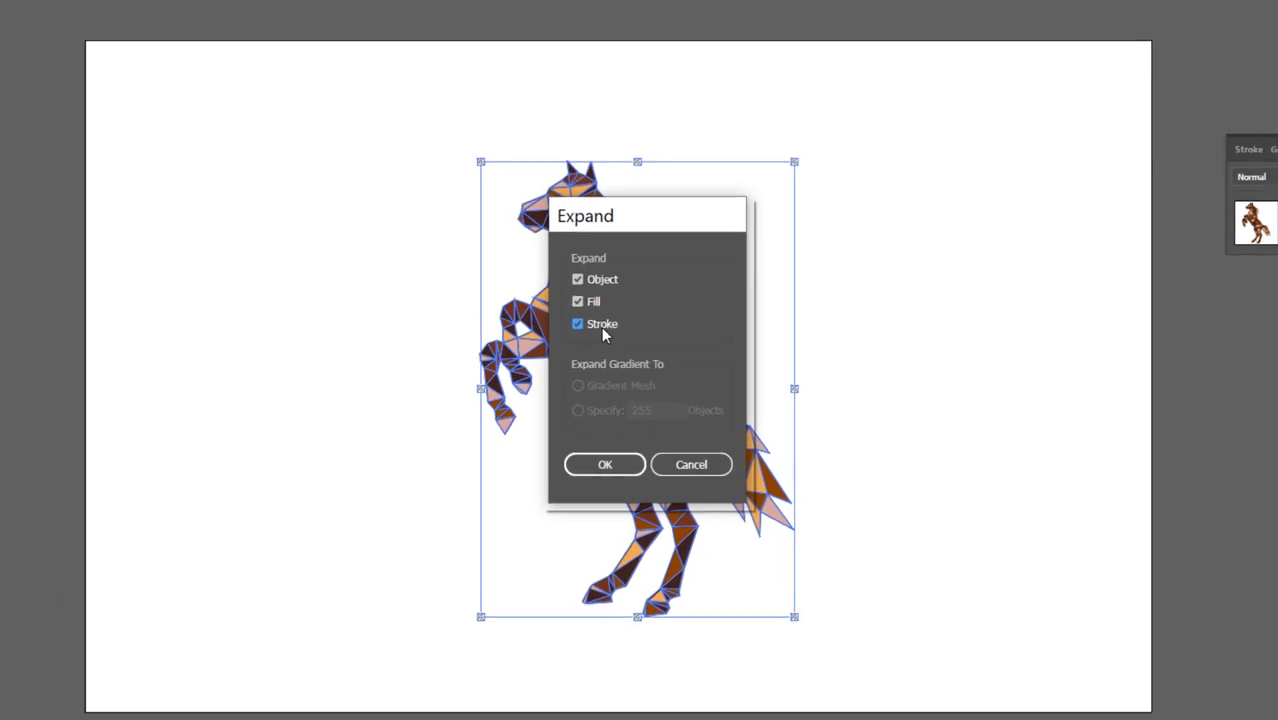
left_click(636, 331)
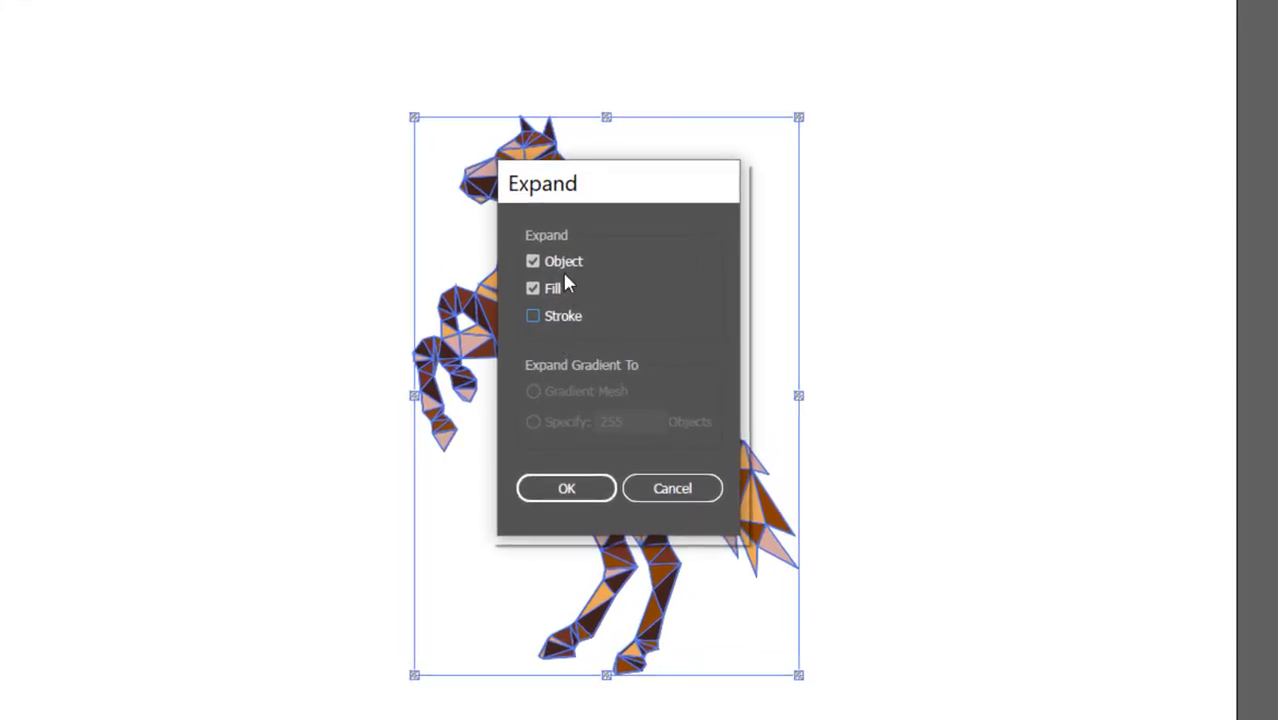
- Confirm the expansion so the horse becomes separately filled triangle shapes
left_click(567, 488)
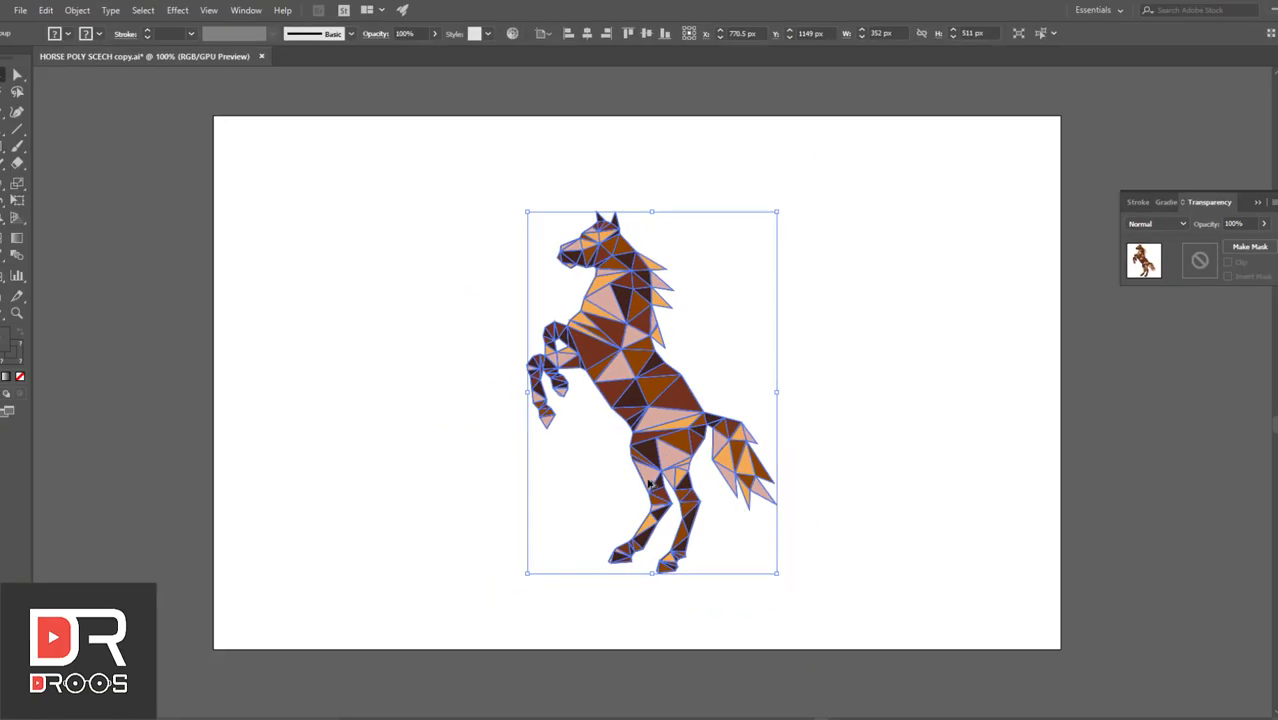
scroll(650, 485, "up", 2)
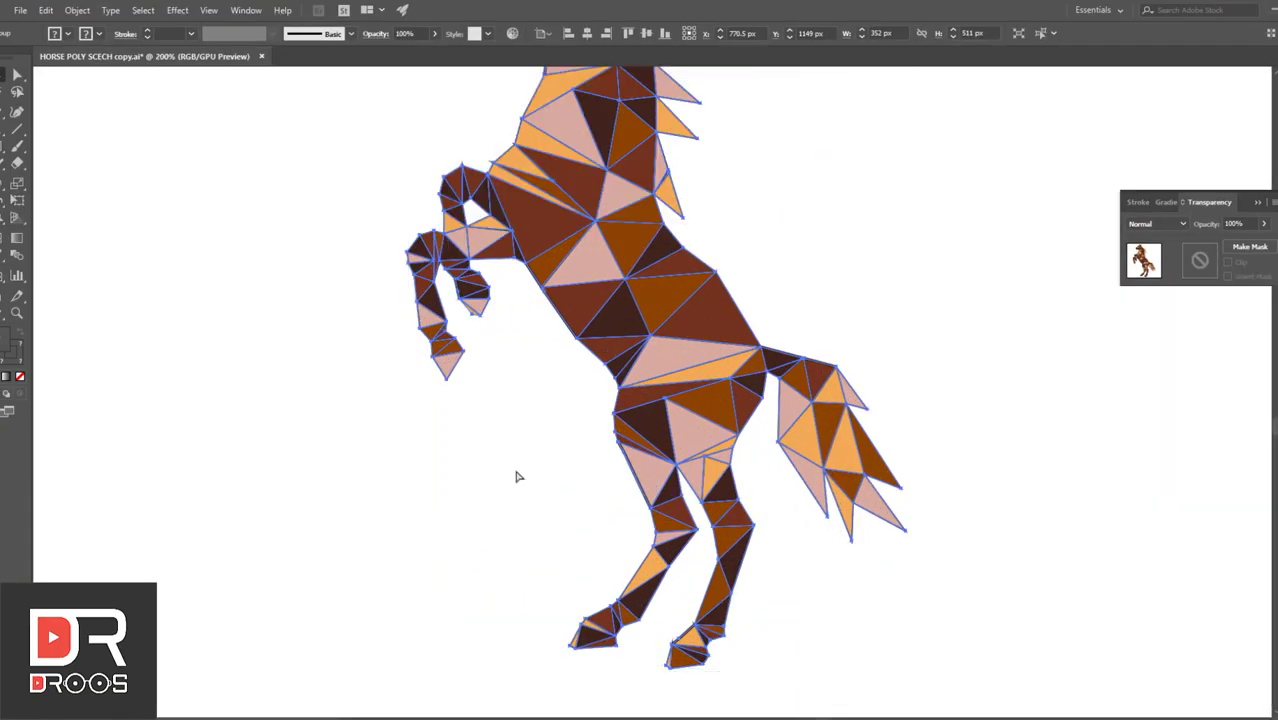
scroll(526, 473, "right", 2)
scroll(545, 450, "down", 1)
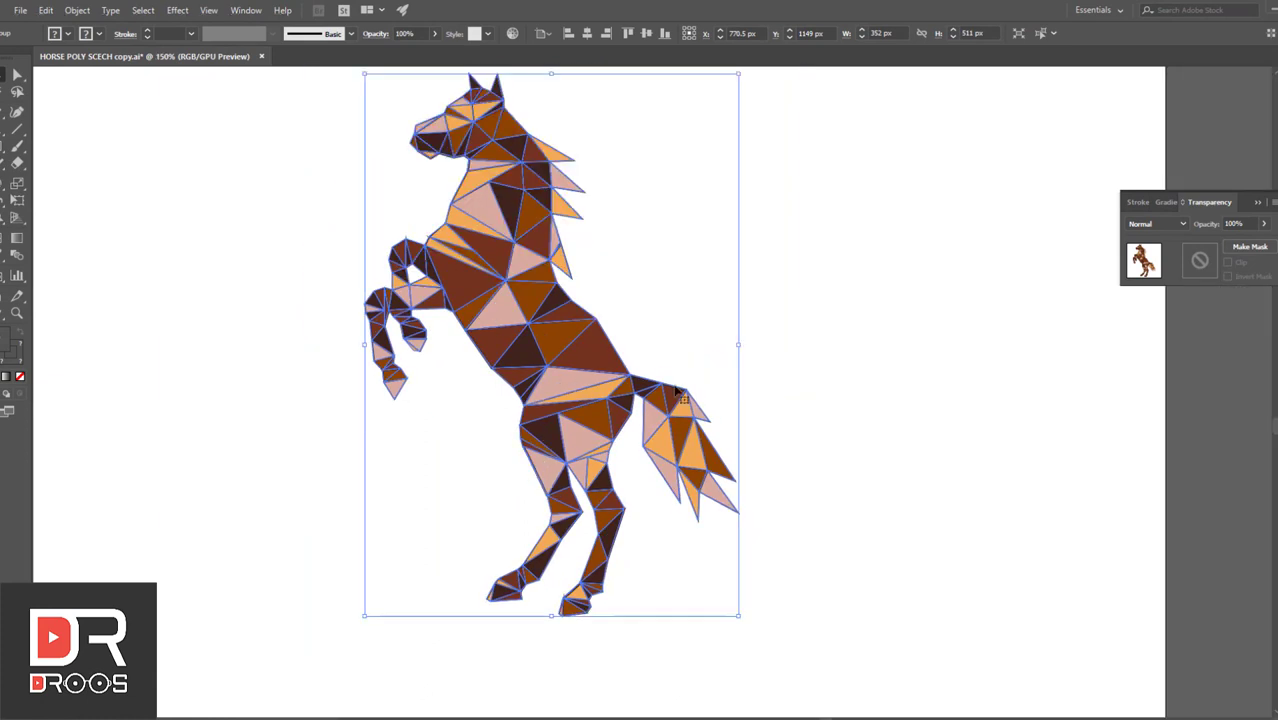
- Ungroup the horse's triangles, then reselect the whole horse with the Selection tool
left_click(293, 366)
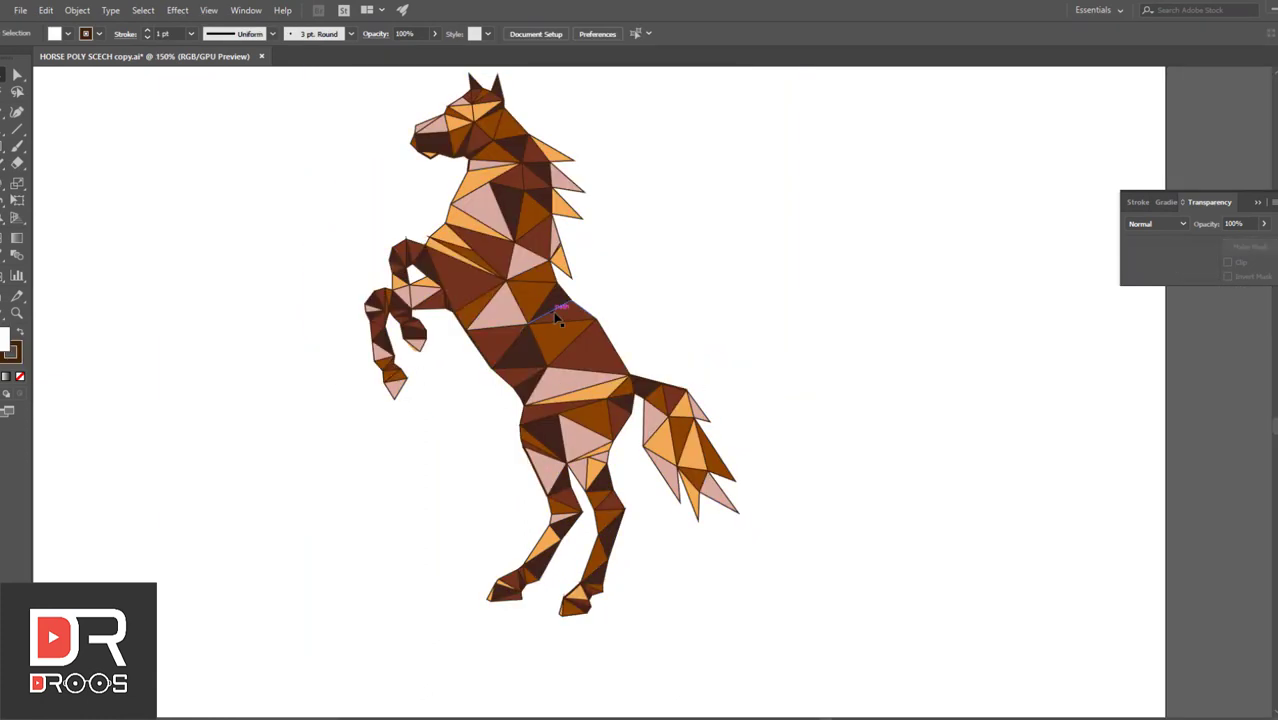
left_click(549, 312)
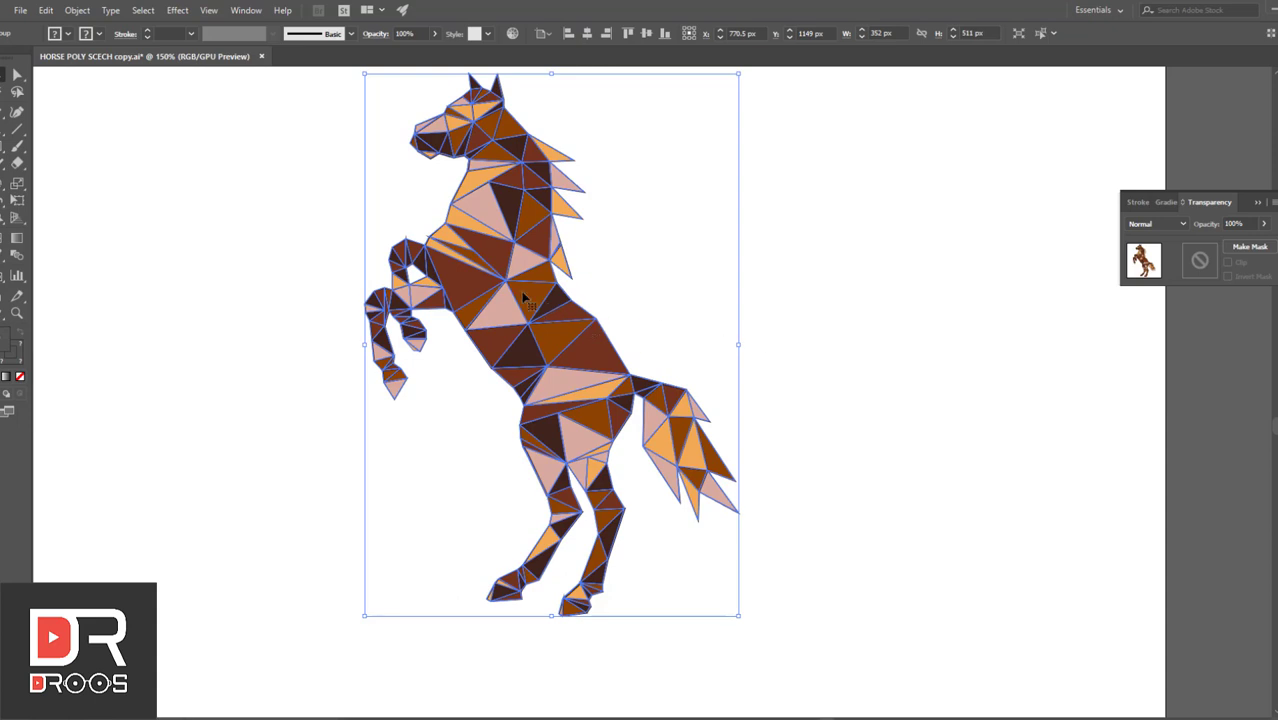
right_click(522, 296)
left_click(600, 428)
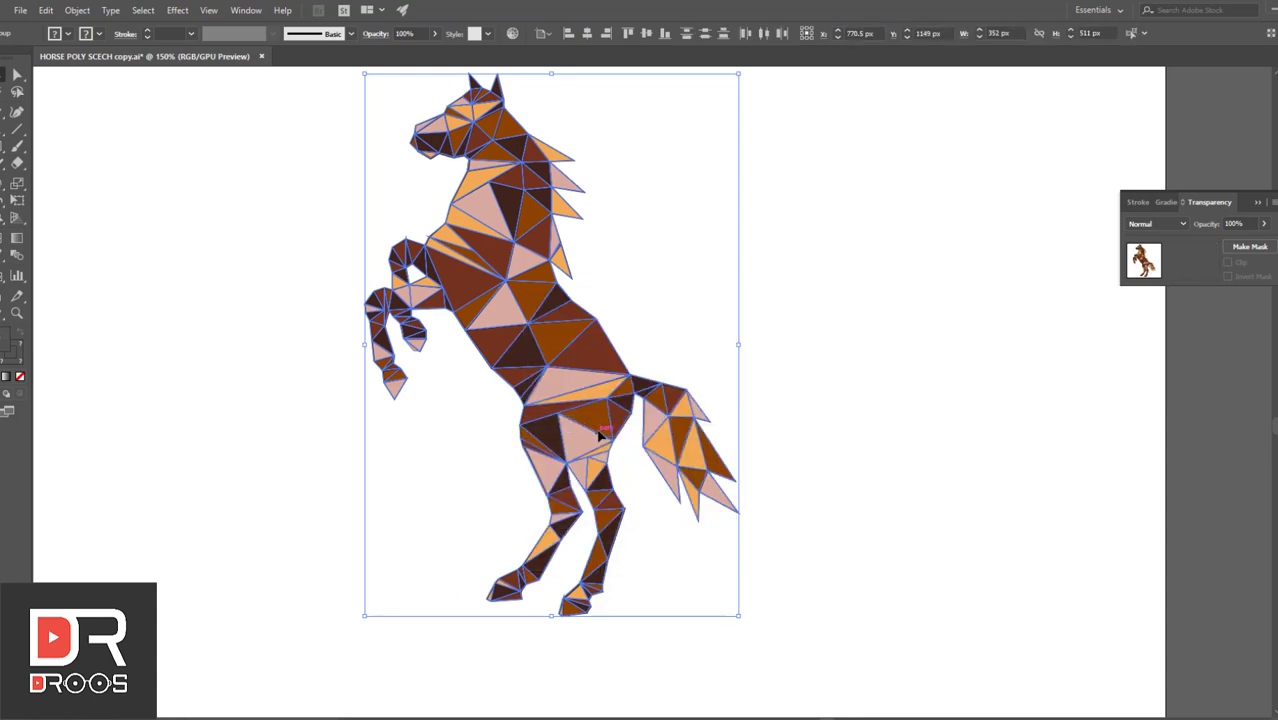
left_click(742, 400)
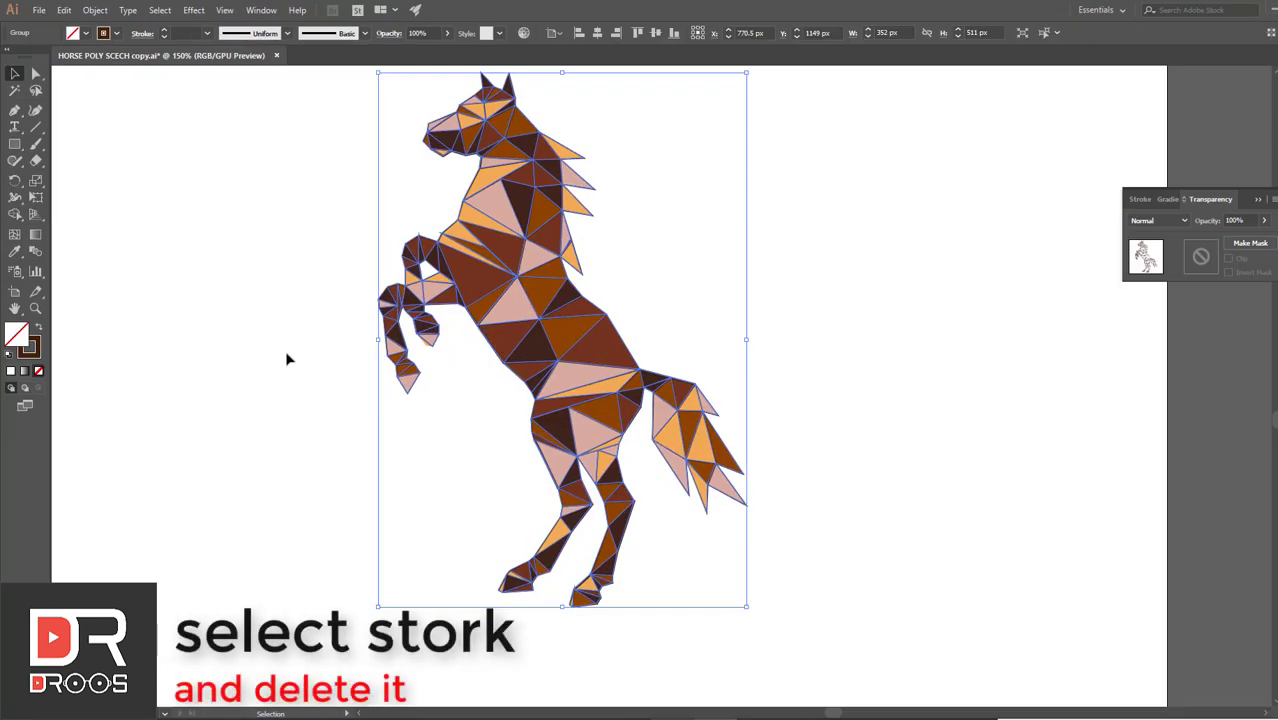
key("a")
key("v")
left_click(286, 359)
left_click(572, 338)
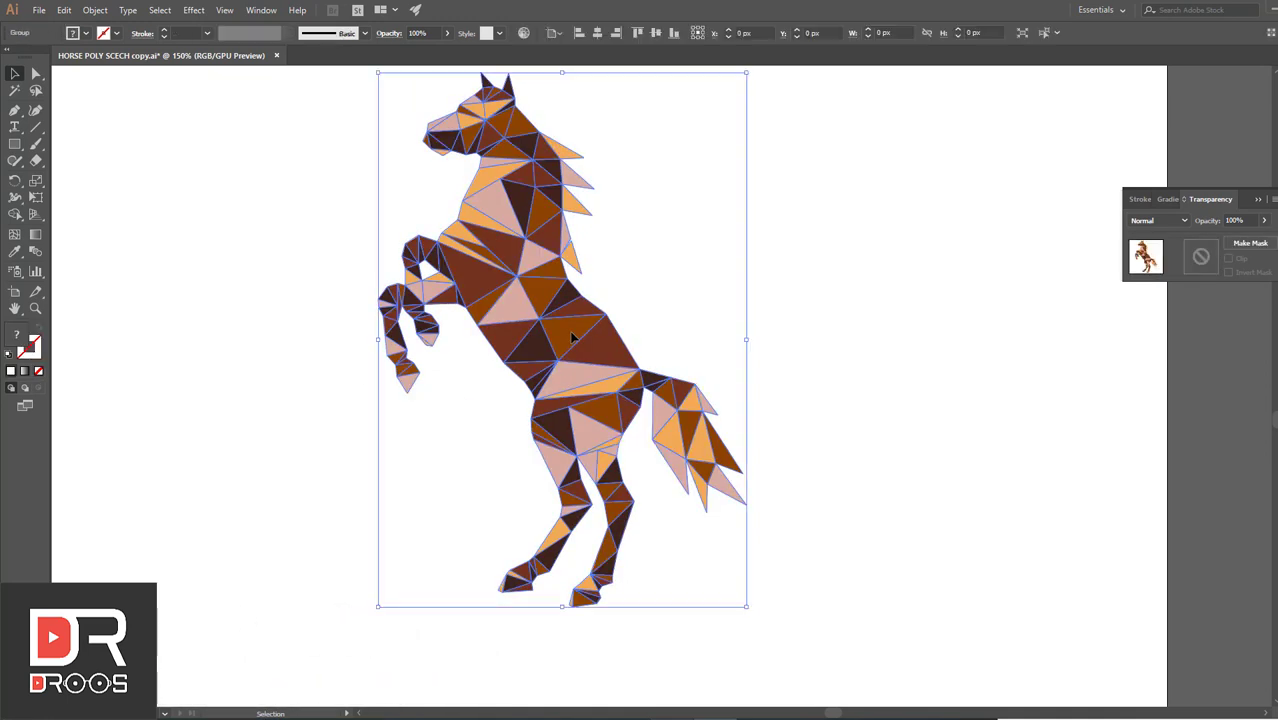
- Zoom in and drag a stray corner point to close the first white gap
left_click(861, 212)
scroll(861, 212, "up", 3)
scroll(667, 325, "up", 2)
scroll(530, 316, "up", 2)
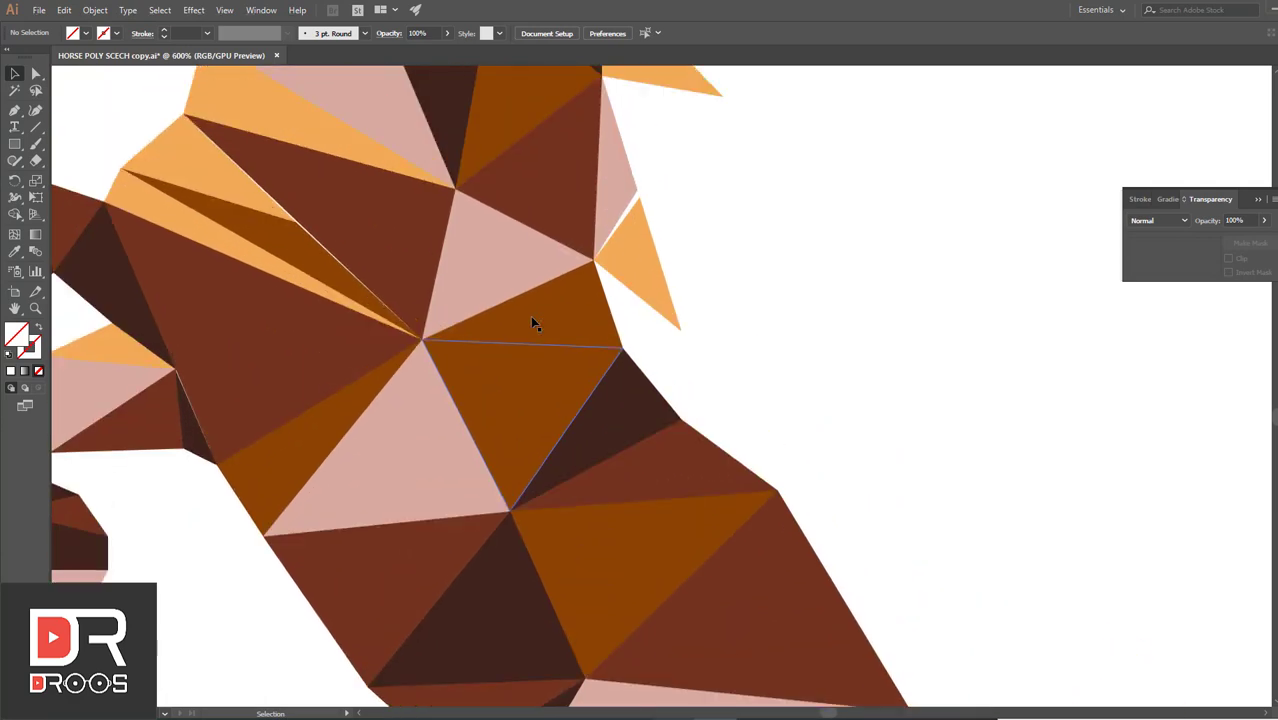
scroll(438, 322, "up", 1)
scroll(438, 322, "up", 1)
left_click(516, 297)
left_click(36, 74)
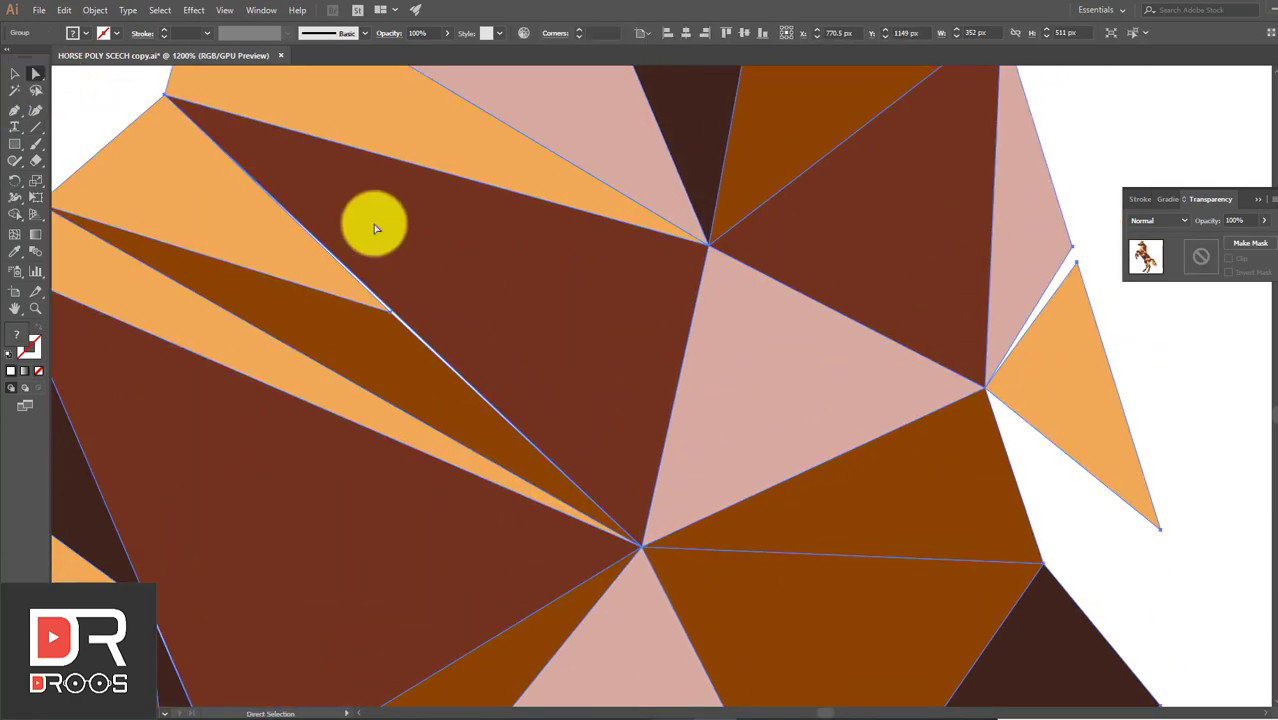
left_click(391, 312)
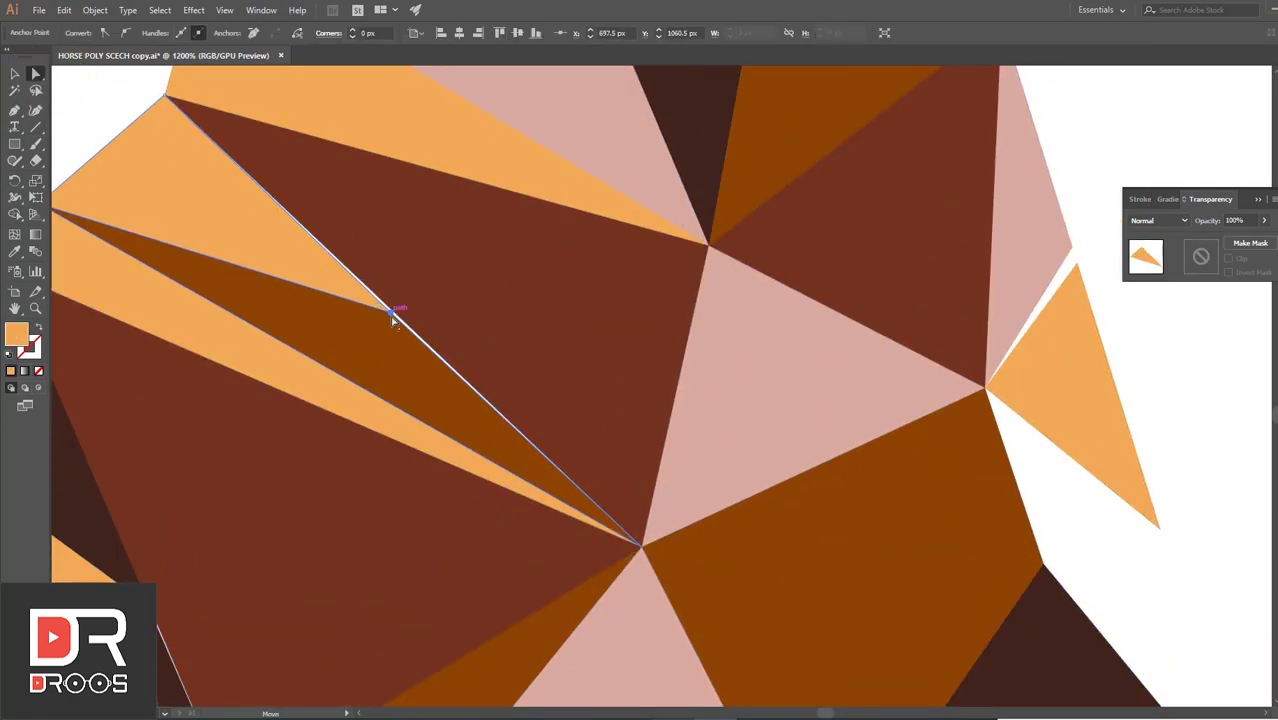
scroll(405, 320, "up", 2)
scroll(405, 376, "up", 1)
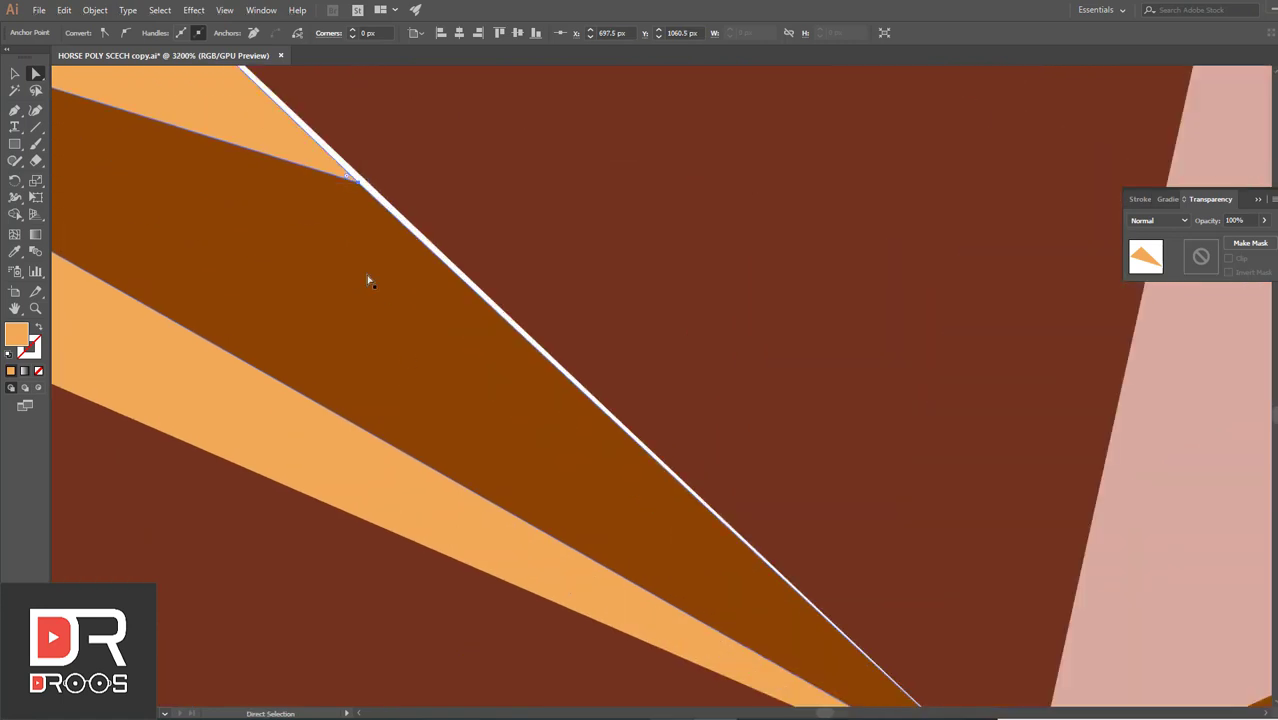
left_click_drag(354, 188, 364, 181)
- Snap the orange and dark brown triangles' corners onto their shared vertex
left_click(357, 184)
scroll(373, 243, "down", 3)
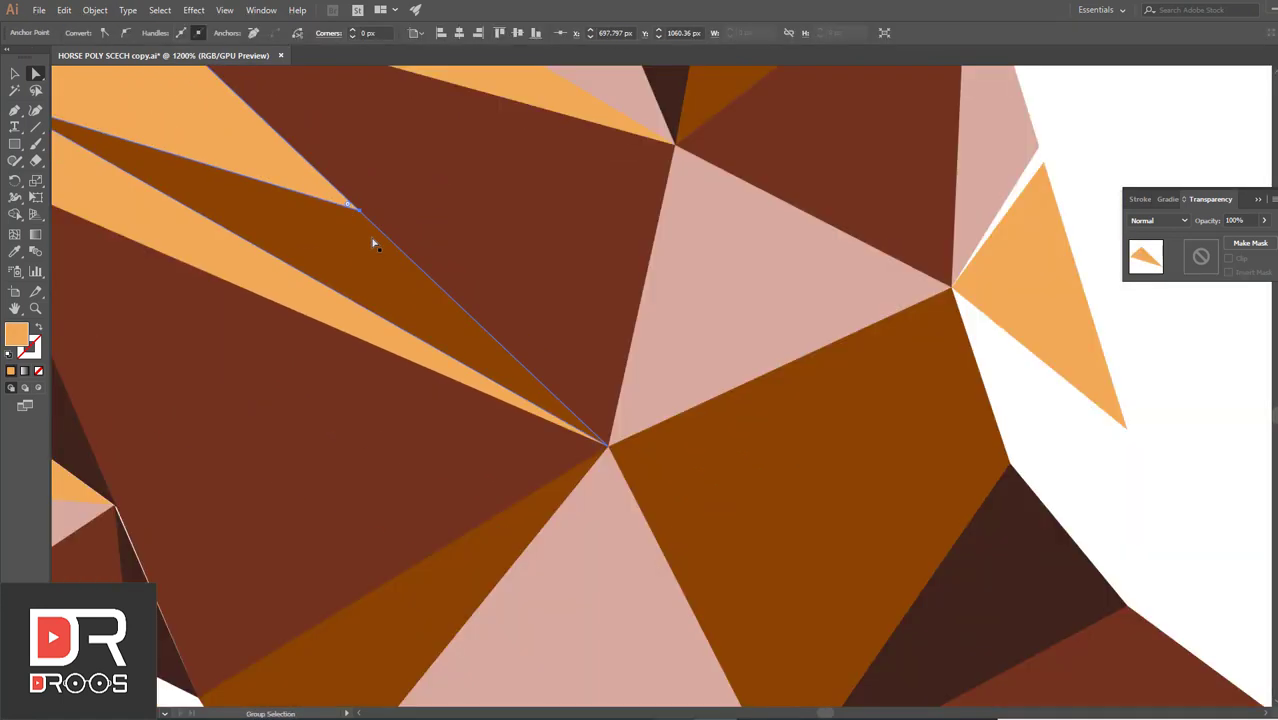
scroll(755, 194, "up", 2)
scroll(520, 300, "down", 3)
scroll(265, 214, "up", 3)
left_click(265, 214)
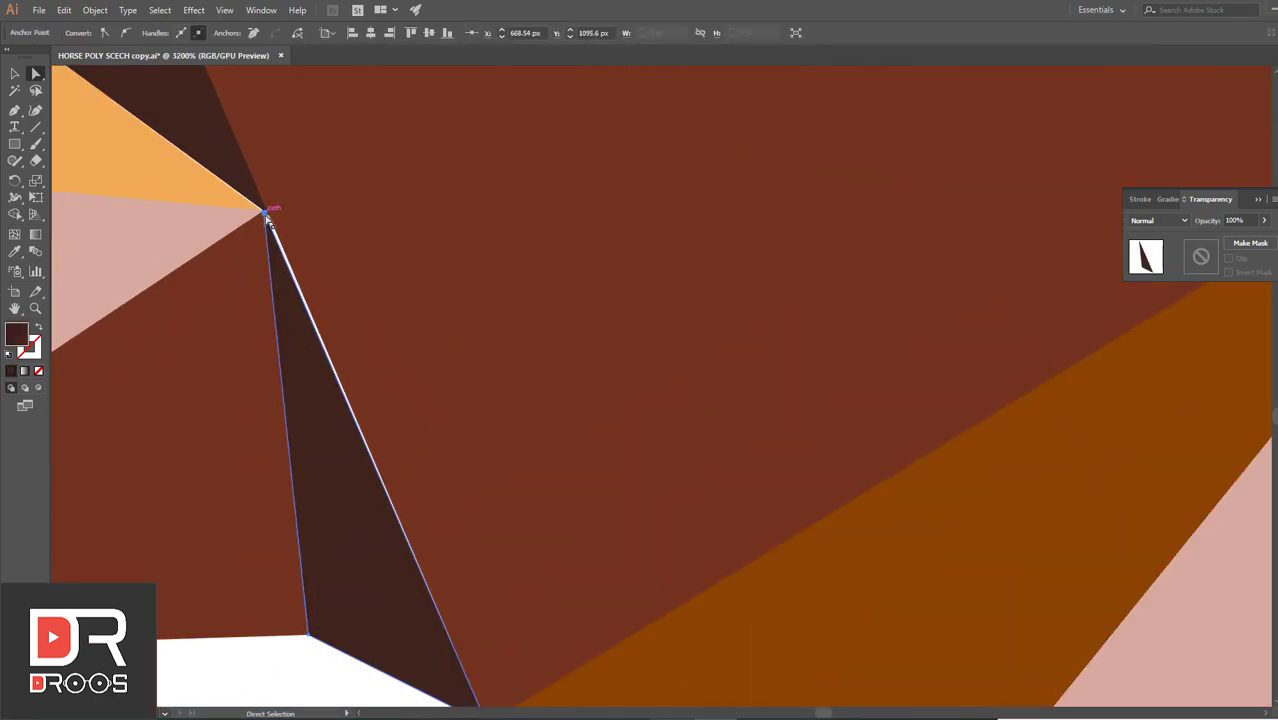
scroll(267, 218, "up", 2)
scroll(719, 234, "up", 3)
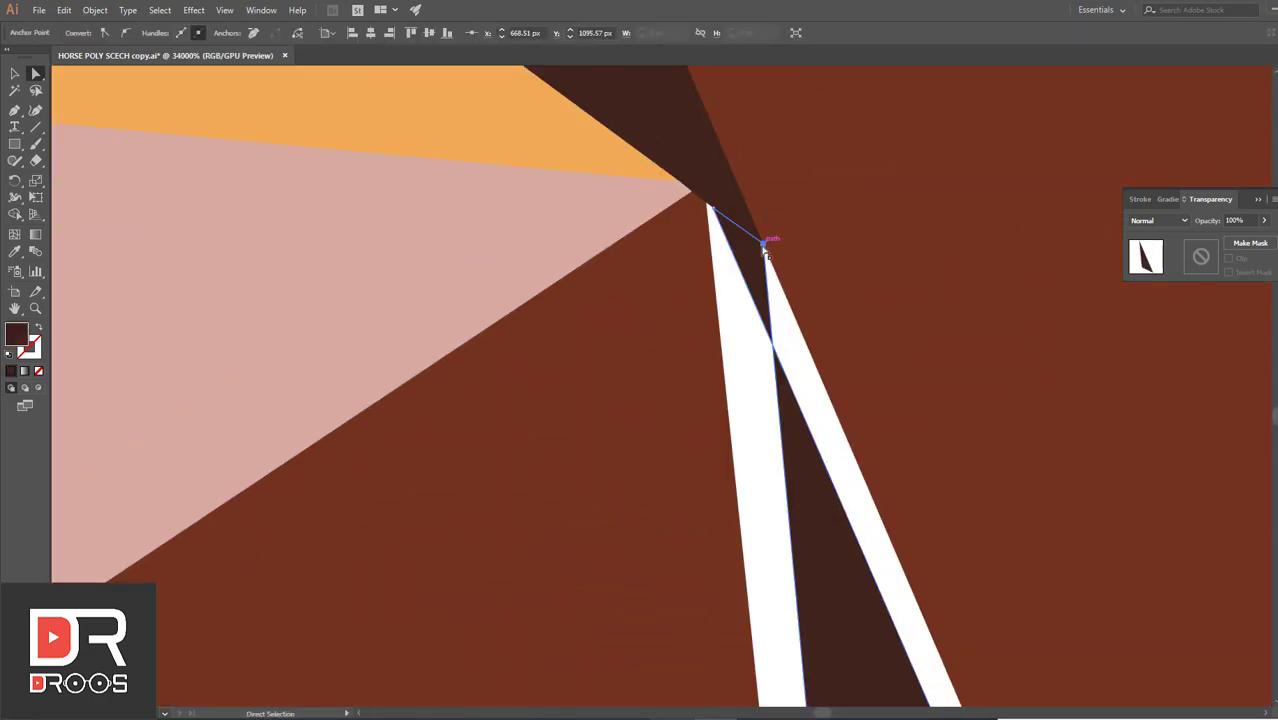
scroll(656, 257, "up", 1)
scroll(632, 358, "up", 1)
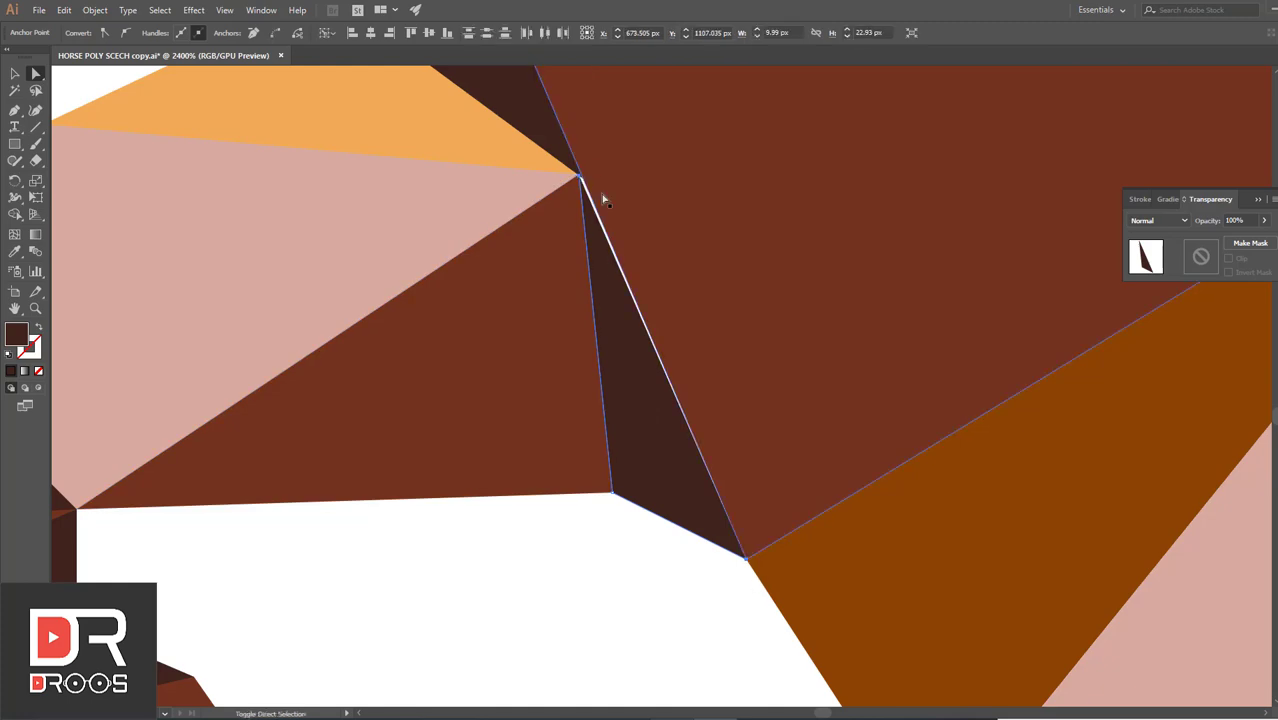
scroll(604, 200, "up", 5)
scroll(200, 100, "down", 5)
scroll(300, 547, "up", 5)
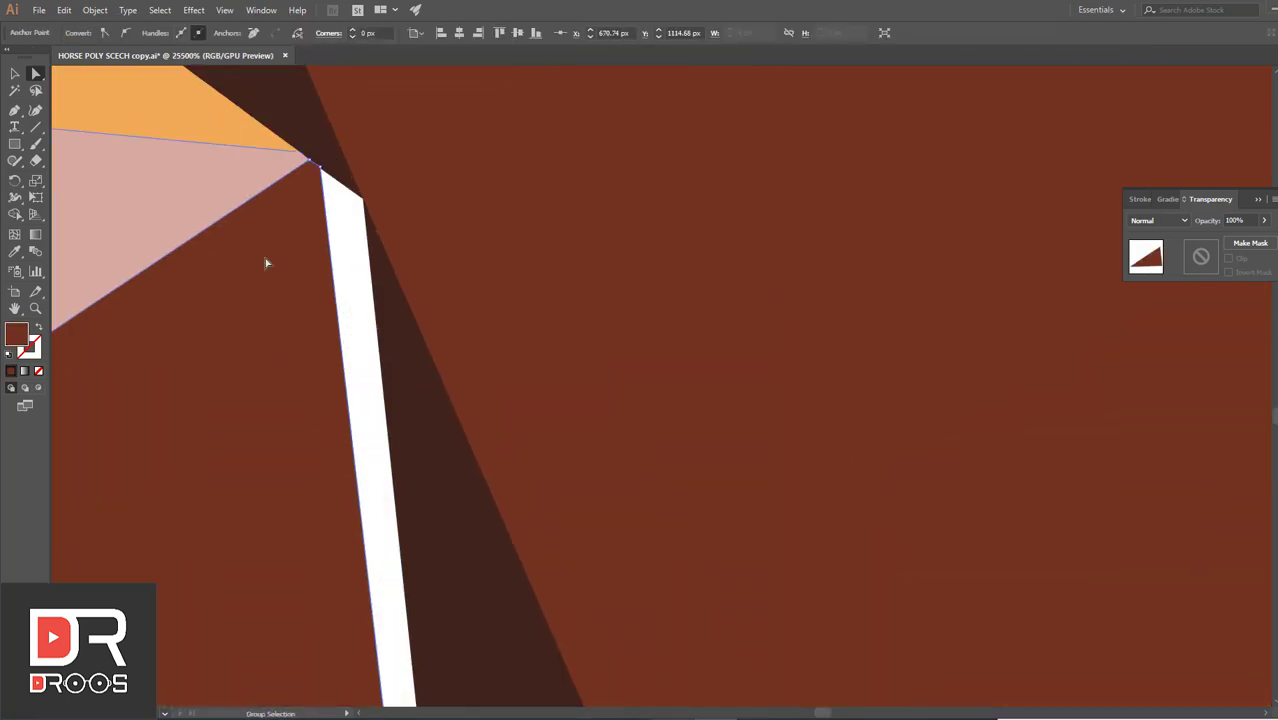
left_click_drag(320, 170, 314, 185)
- Snap the pink triangle's corner onto the vertex and deselect the shapes
scroll(354, 282, "down", 3)
scroll(365, 331, "down", 3)
left_click_drag(481, 213, 482, 215)
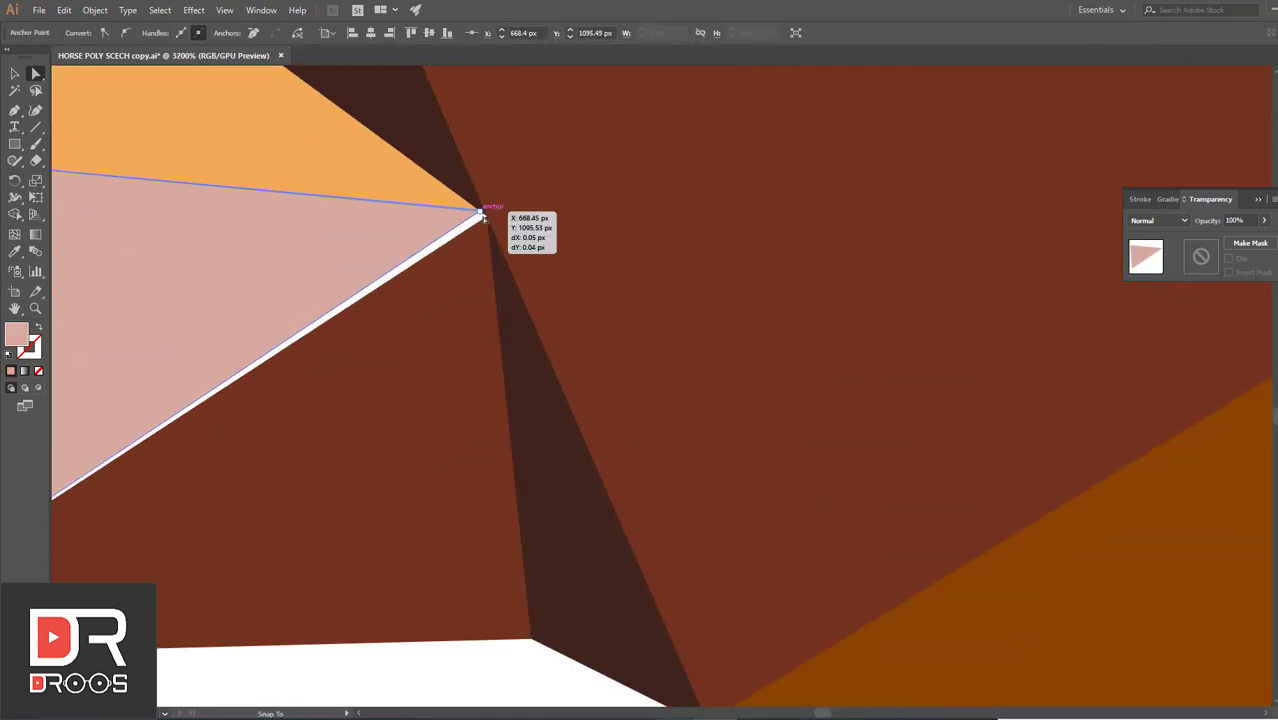
key("ctrl+shift+a")
- Drag a corner point at another gap onto its neighbour to close it
scroll(645, 314, "down", 3)
scroll(670, 328, "down", 5)
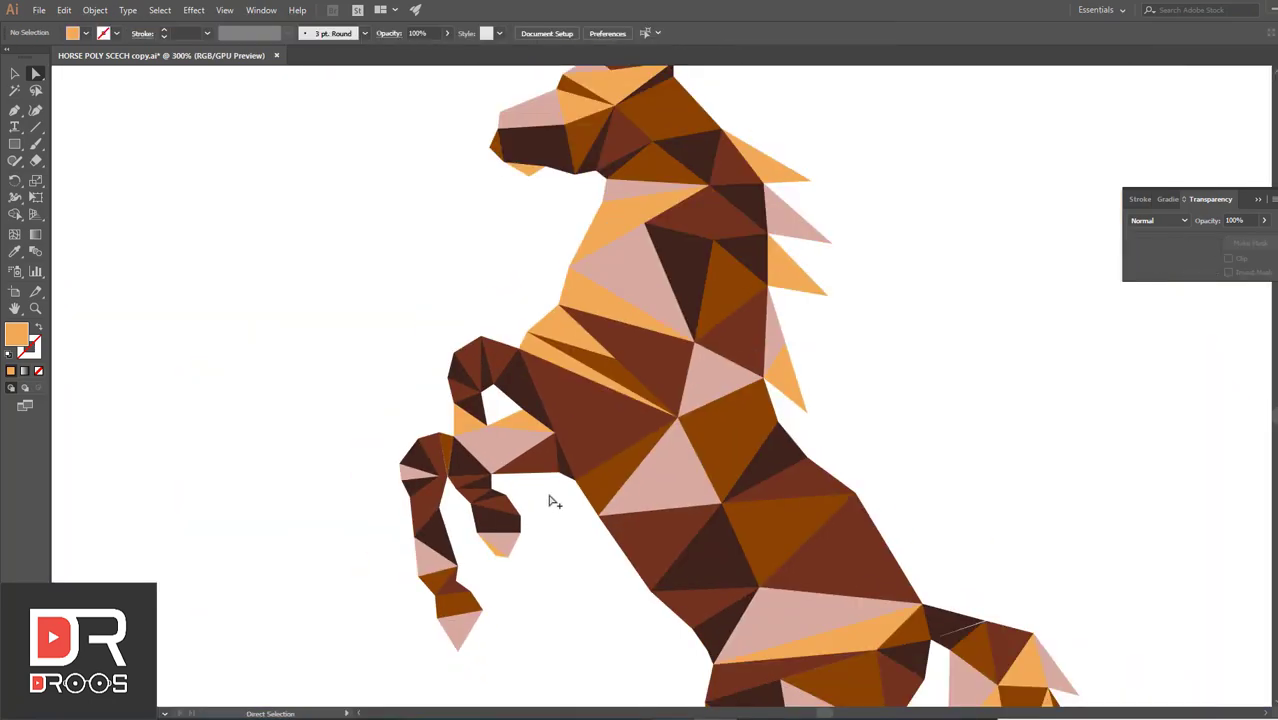
scroll(549, 501, "up", 10)
left_click(282, 448)
scroll(282, 448, "up", 3)
mouse_move(379, 586)
left_mouse_down()
mouse_move(387, 578)
mouse_move(112, 302)
left_mouse_up()
- Deselect everything and zoom back out to view the whole horse
scroll(188, 205, "up", 2)
scroll(251, 337, "down", 3)
scroll(112, 302, "up", 3)
scroll(152, 362, "down", 3)
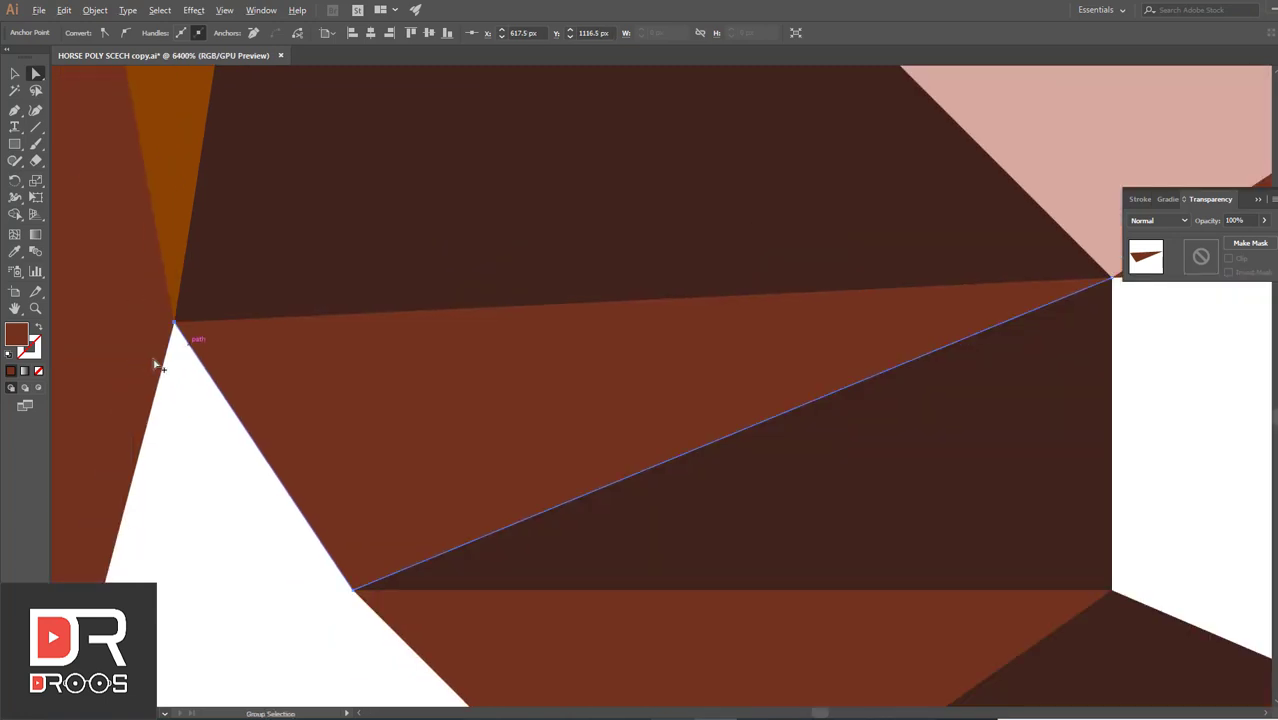
scroll(257, 402, "down", 1)
left_click(214, 482)
scroll(266, 452, "down", 1)
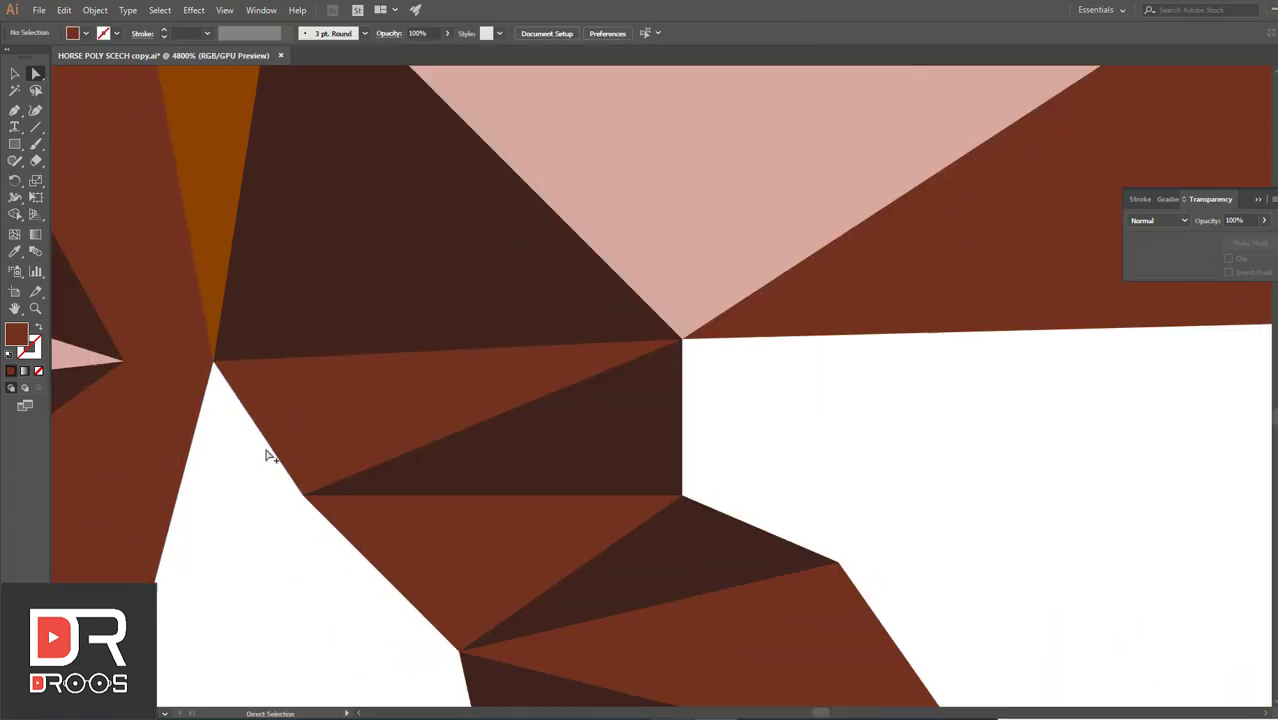
scroll(266, 452, "down", 2)
scroll(266, 452, "down", 2)
scroll(266, 452, "down", 1)
scroll(268, 453, "down", 2)
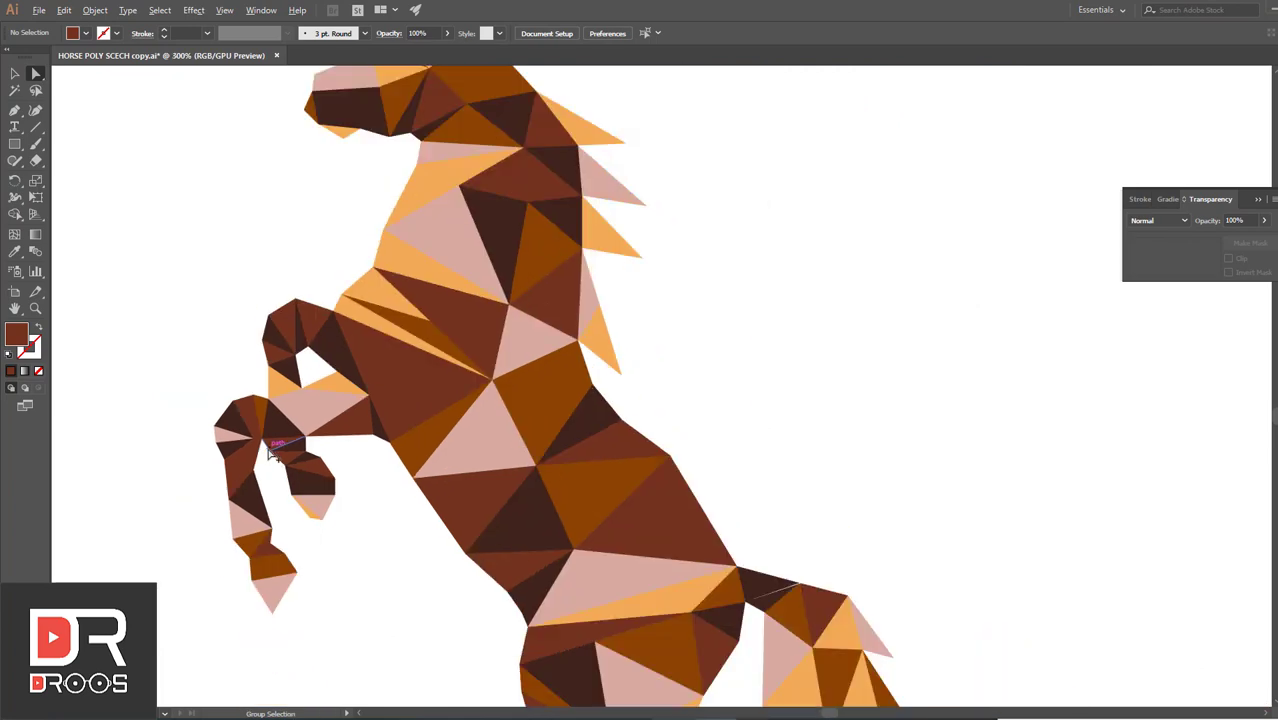
scroll(268, 453, "down", 1)
- Select the entire horse with Ctrl+A and copy it
scroll(579, 424, "down", 2)
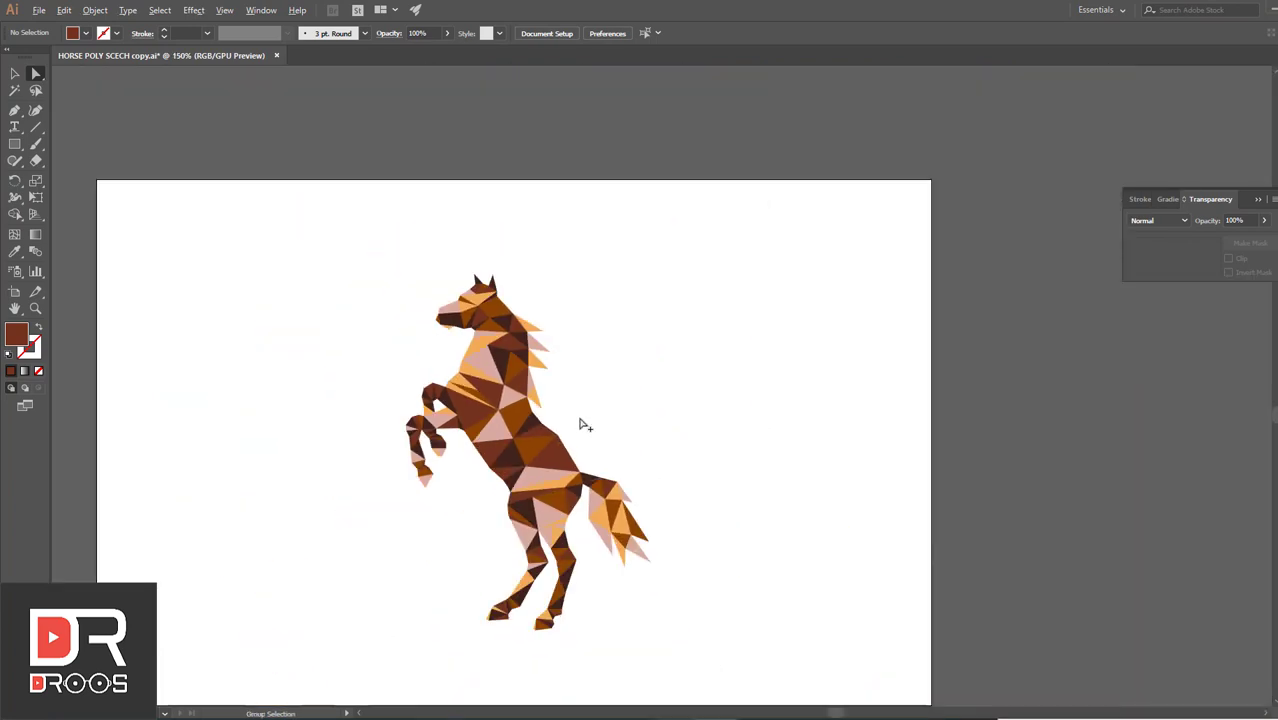
scroll(579, 422, "down", 1)
scroll(560, 415, "down", 1)
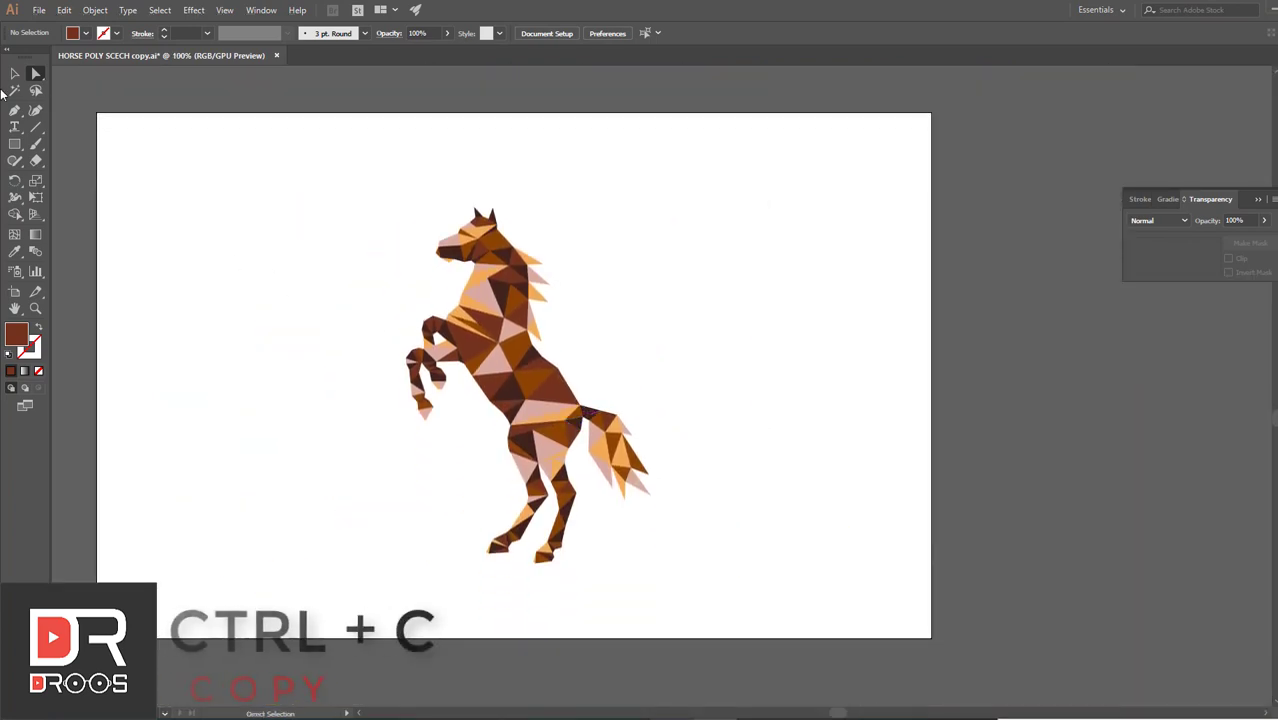
left_click(13, 75)
key("ctrl+a")
left_click(64, 10)
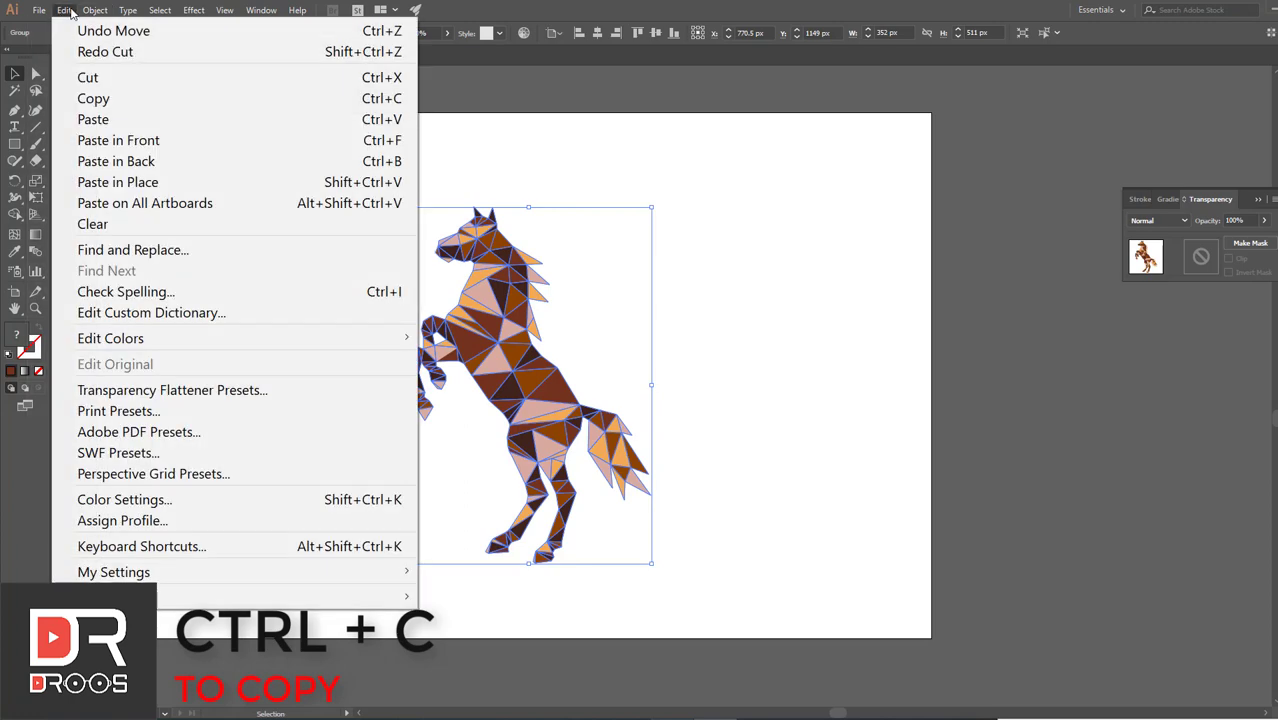
left_click(88, 99)
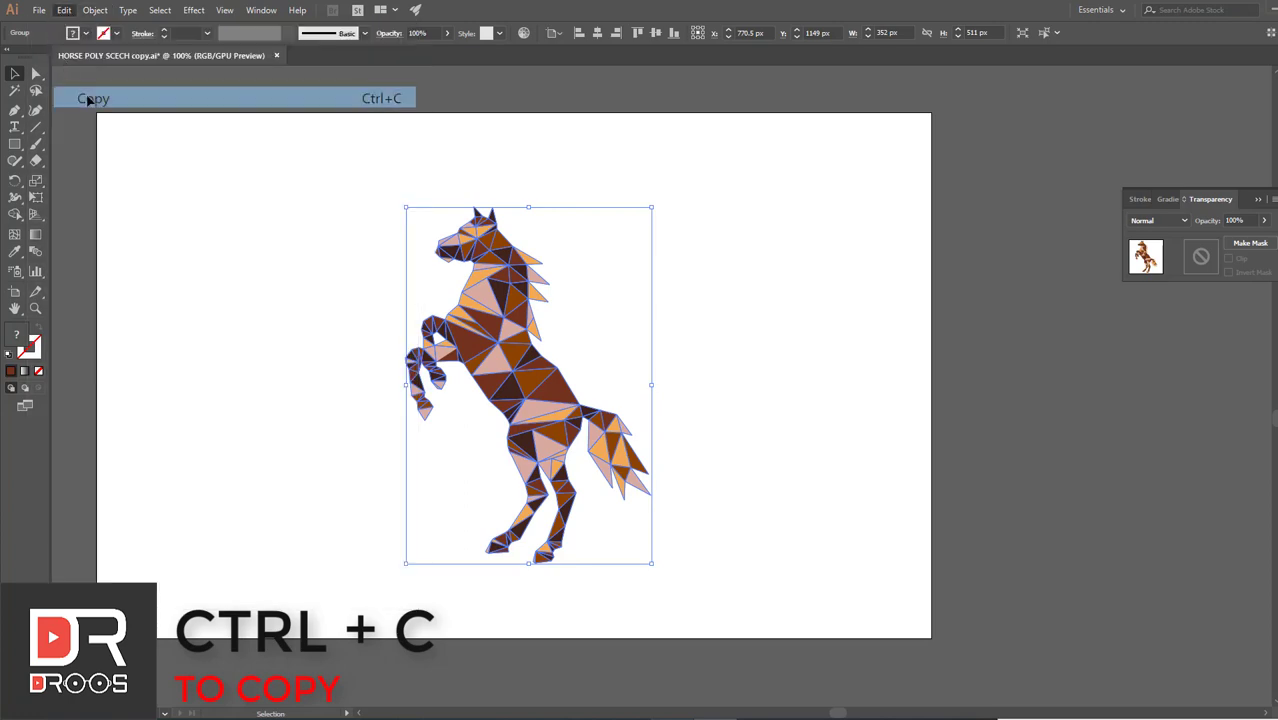
- Paste the copy in place over the original and give it a white-to-black gradient fill
left_click(66, 12)
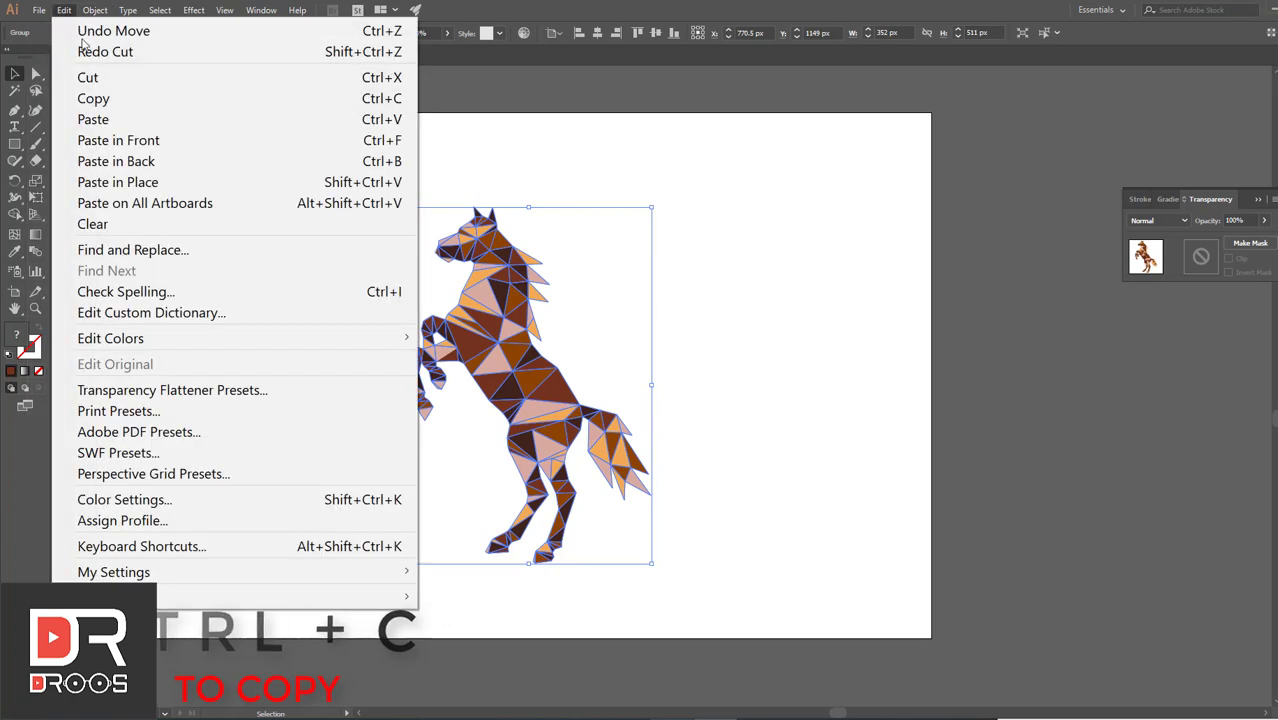
left_click(128, 190)
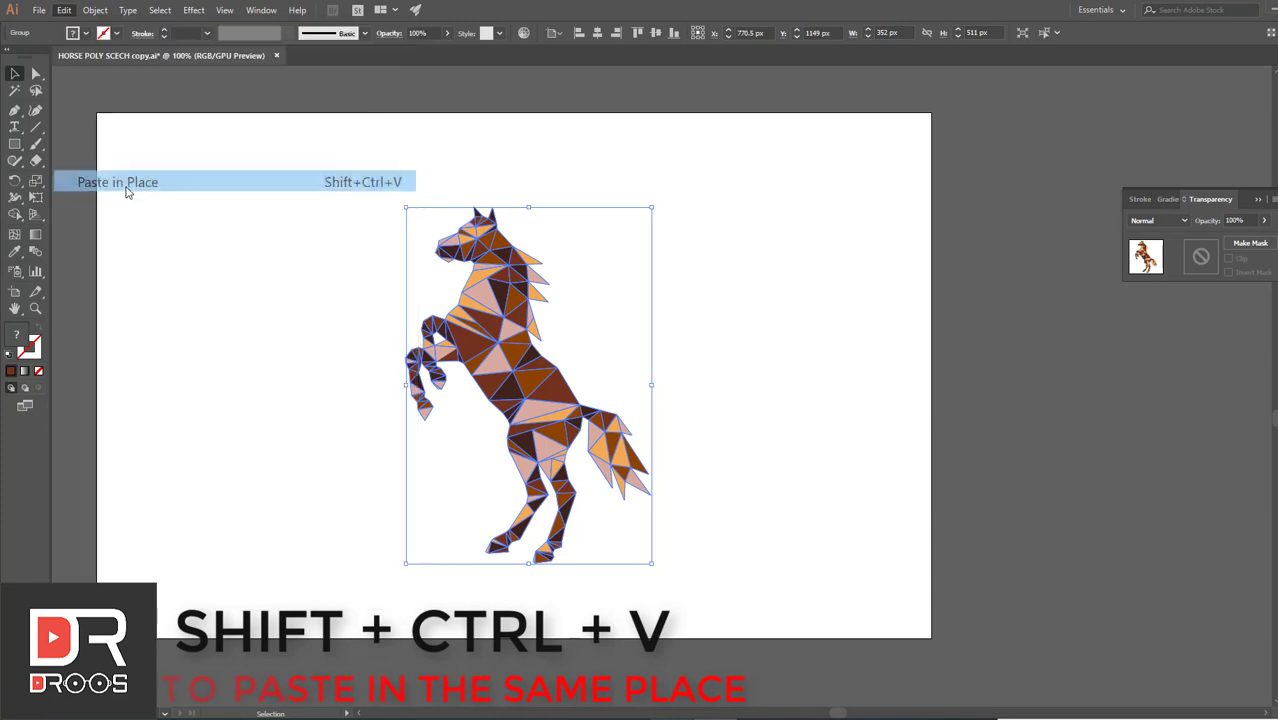
left_click(25, 373)
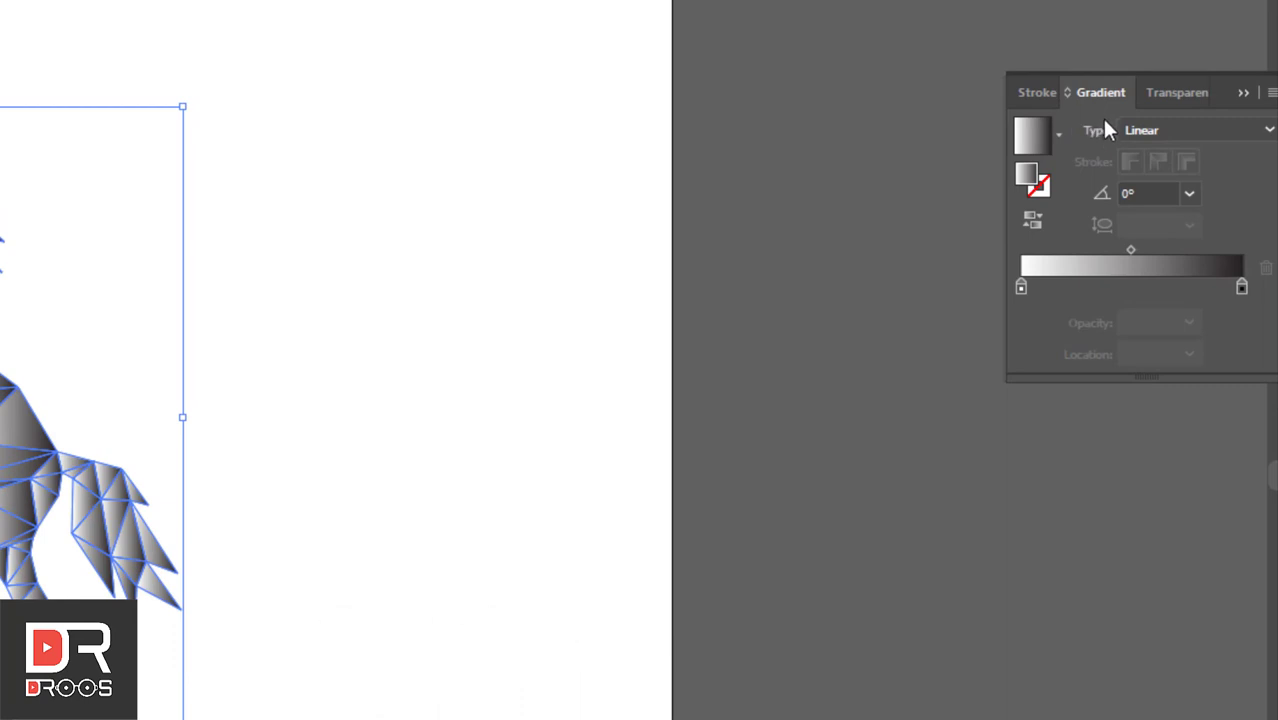
- Change the gradient copy's blend mode from Normal to Multiply in the Transparency panel
left_click(1172, 95)
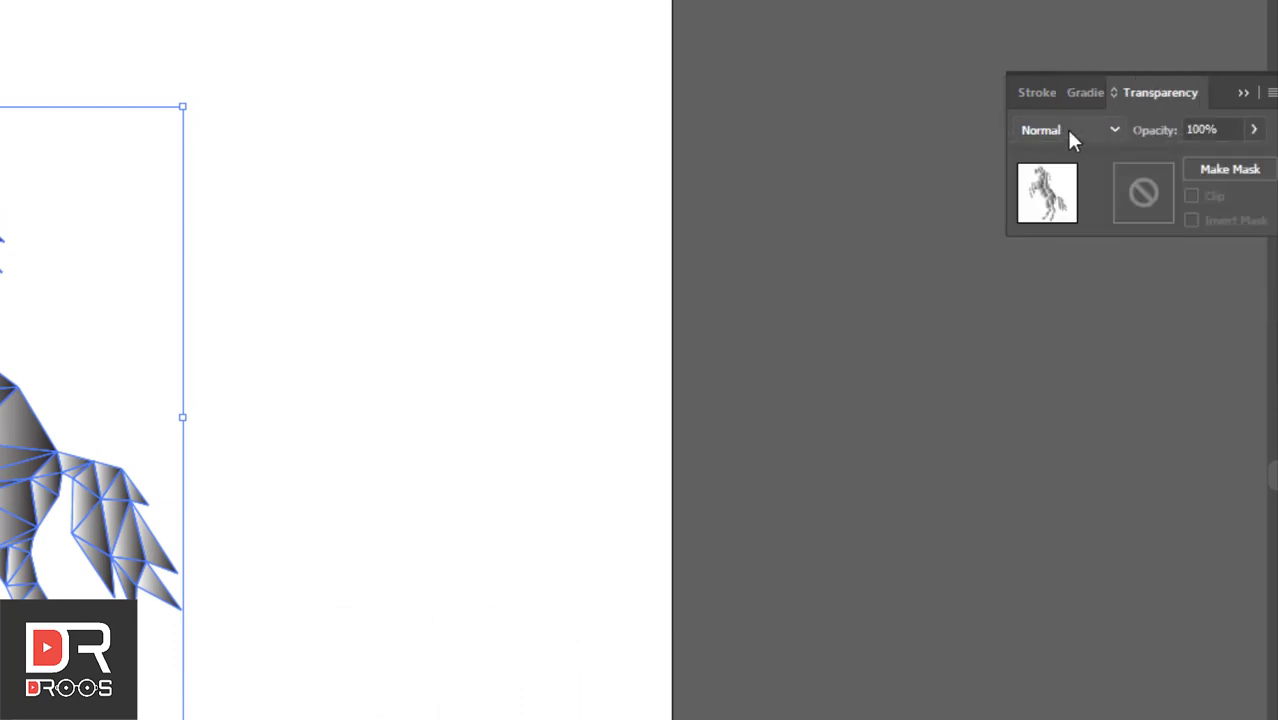
left_click(1068, 138)
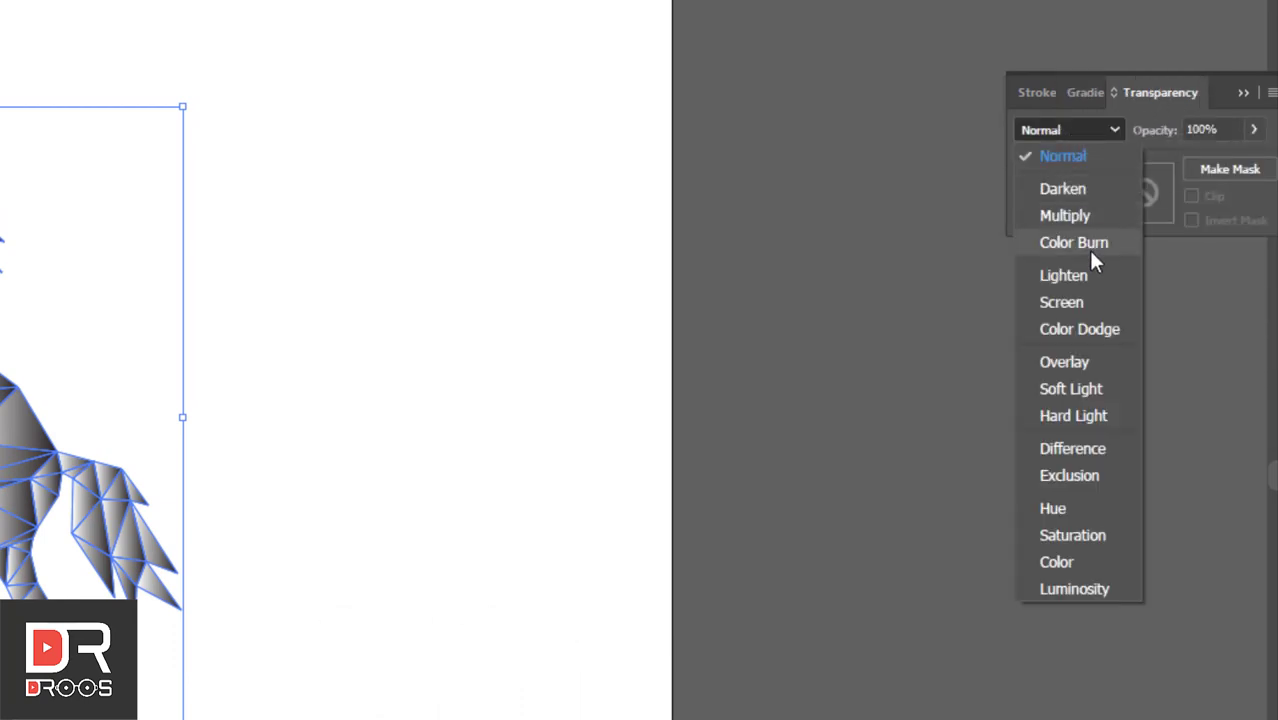
left_click(1064, 216)
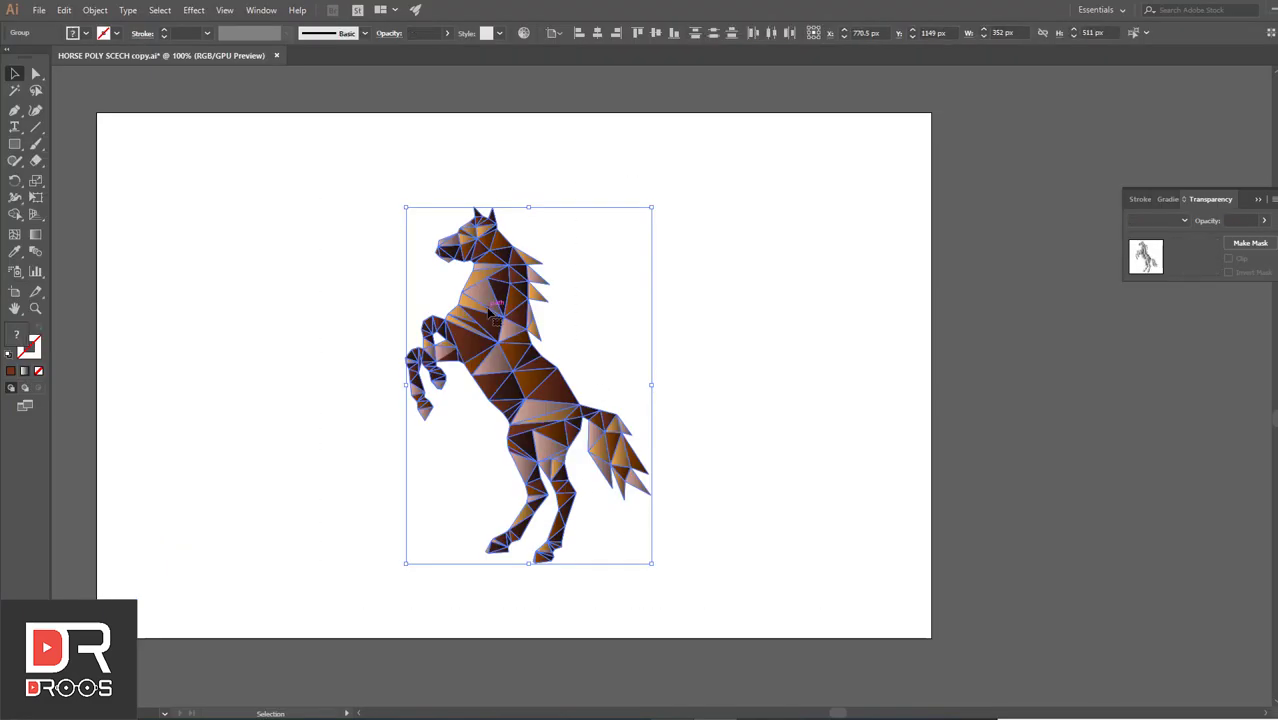
- Reflect the horse across the vertical axis, move it toward the left of the artboard, and deselect
right_click(489, 313)
mouse_move(543, 466)
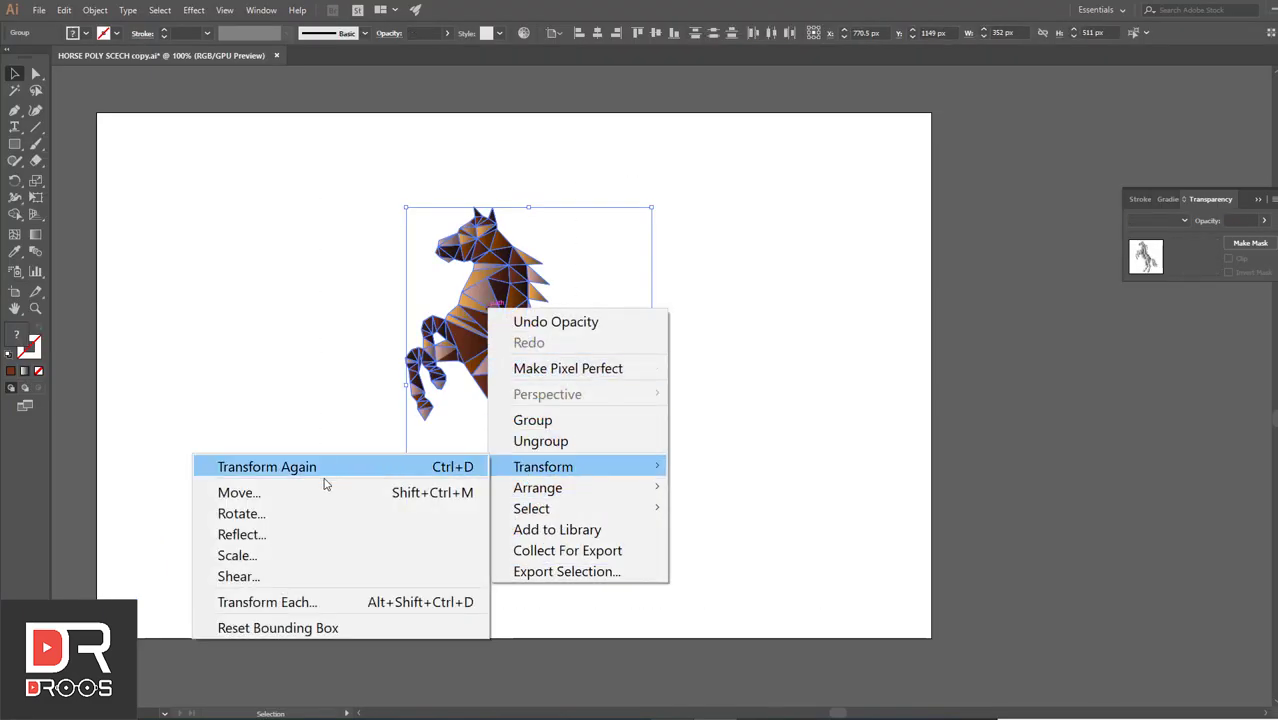
left_click(309, 533)
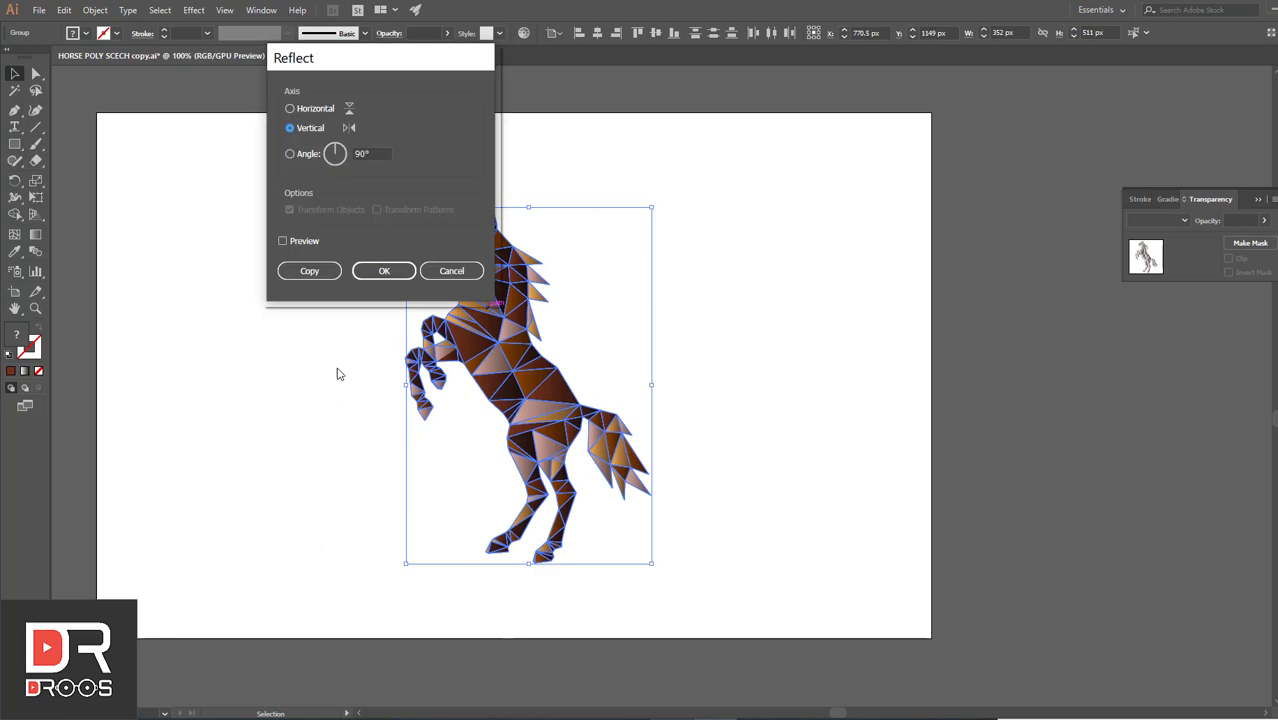
left_click(396, 277)
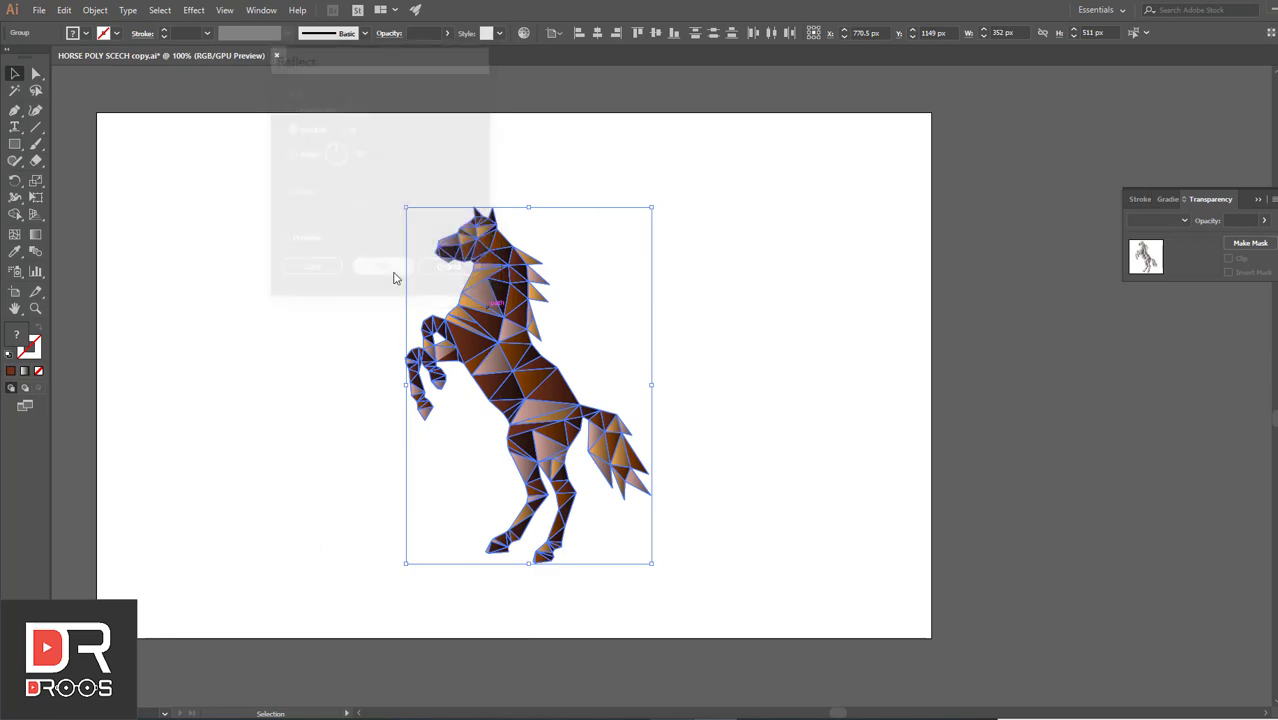
left_click_drag(558, 416, 326, 412)
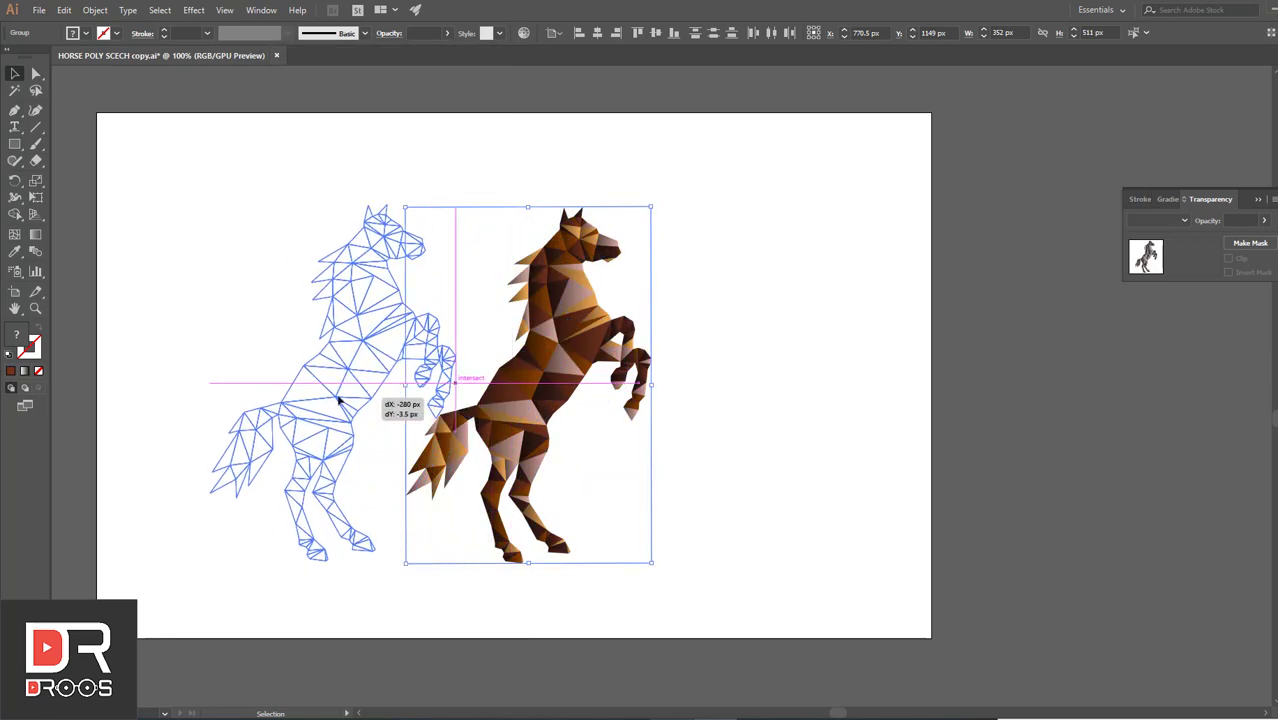
left_click(580, 413)
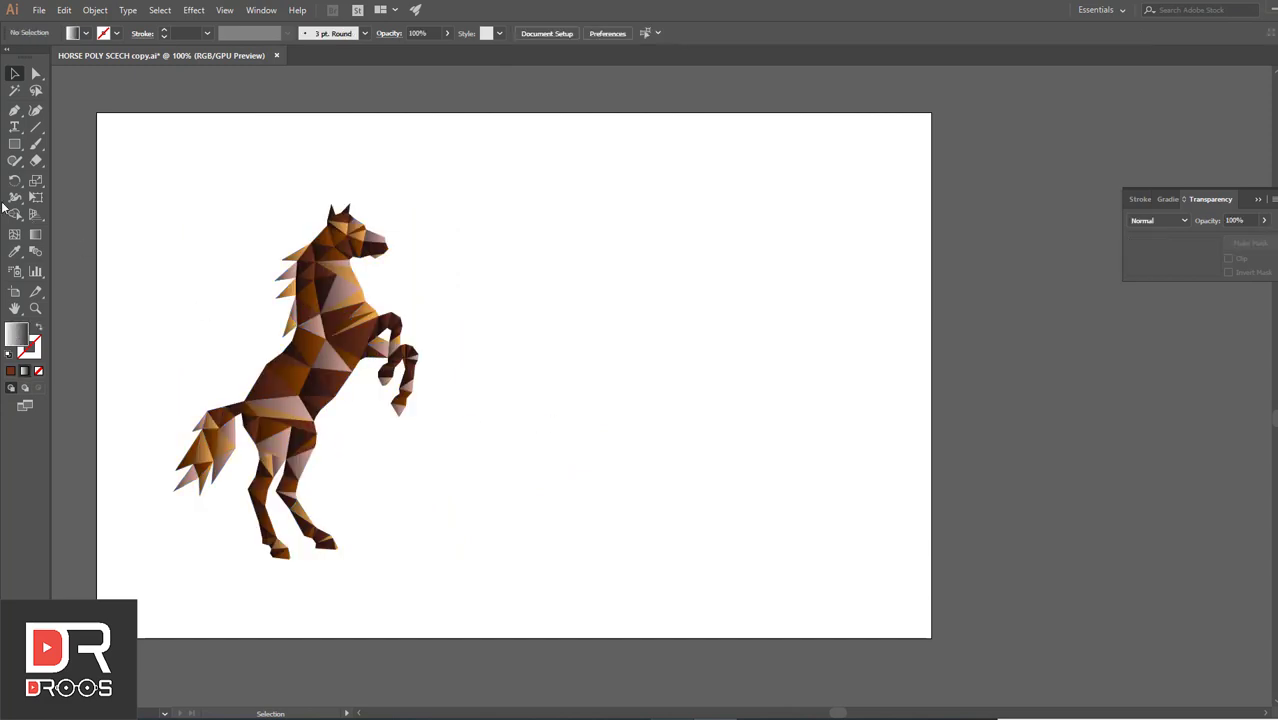